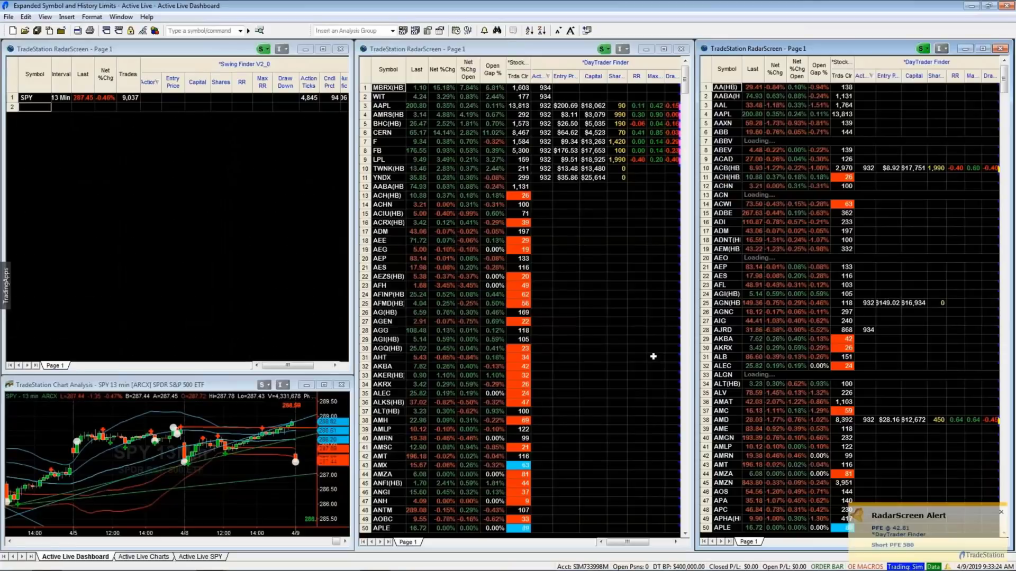
# Outline the Swing Finder RadarScreen window, draw an arrow at the RadarScreen alert, sketch freehand in the empty grid, and clear the markings
pyautogui.moveTo(33, 40)
pyautogui.mouseDown()
pyautogui.moveTo(334, 53)
pyautogui.moveTo(204, 372)
pyautogui.moveTo(33, 294)
pyautogui.moveTo(33, 26)
pyautogui.mouseUp()
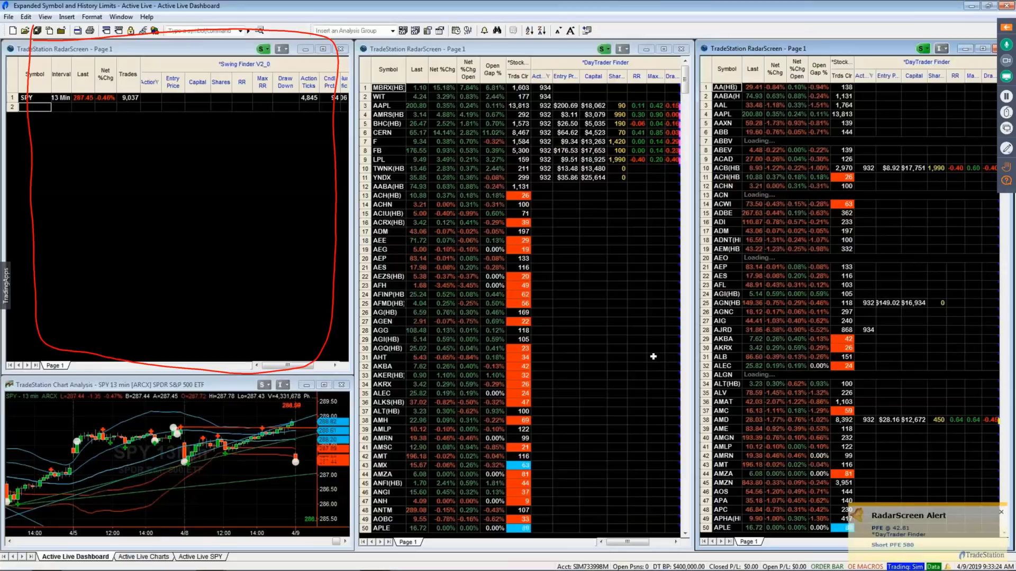
pyautogui.moveTo(900, 457)
pyautogui.mouseDown()
pyautogui.moveTo(976, 553)
pyautogui.moveTo(982, 528)
pyautogui.moveTo(940, 553)
pyautogui.mouseUp()
pyautogui.moveTo(139, 238)
pyautogui.mouseDown()
pyautogui.moveTo(180, 245)
pyautogui.moveTo(199, 182)
pyautogui.mouseUp()
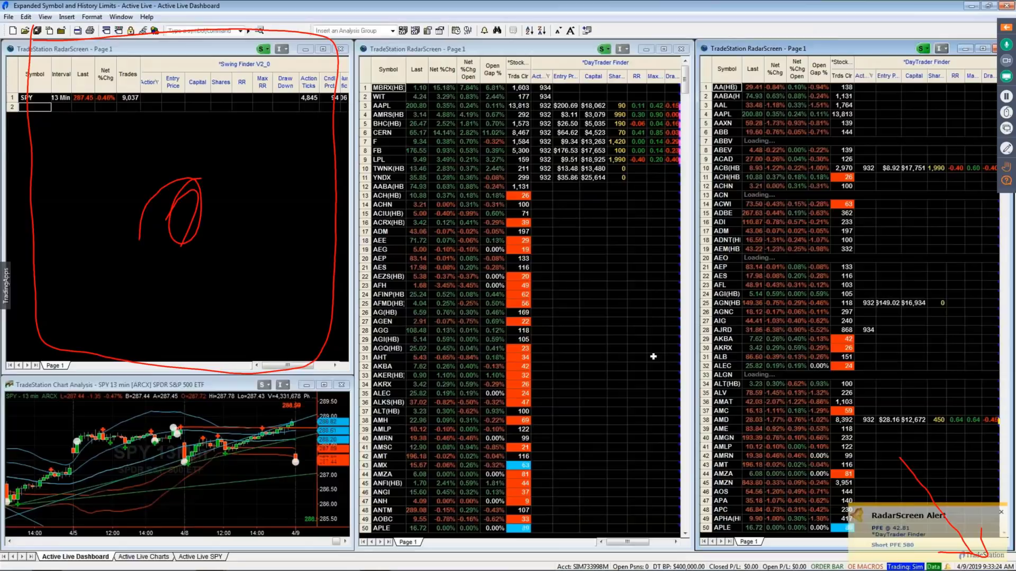
pyautogui.press('Escape')
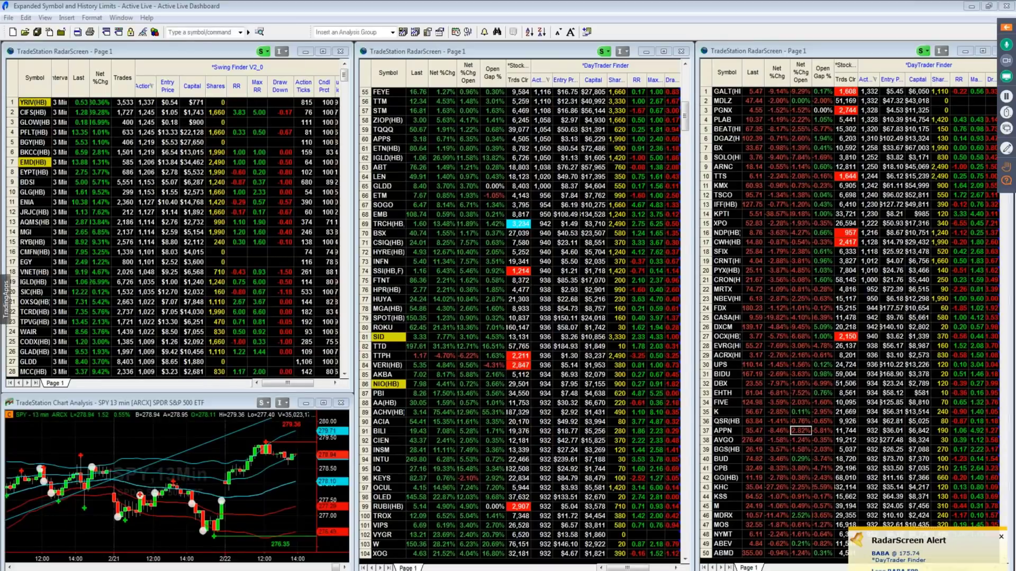
# Mark the symbol column and the action time column in the Swing Finder list, and clear the markings
pyautogui.moveTo(16, 89)
pyautogui.mouseDown()
pyautogui.moveTo(43, 339)
pyautogui.moveTo(20, 233)
pyautogui.moveTo(19, 158)
pyautogui.mouseUp()
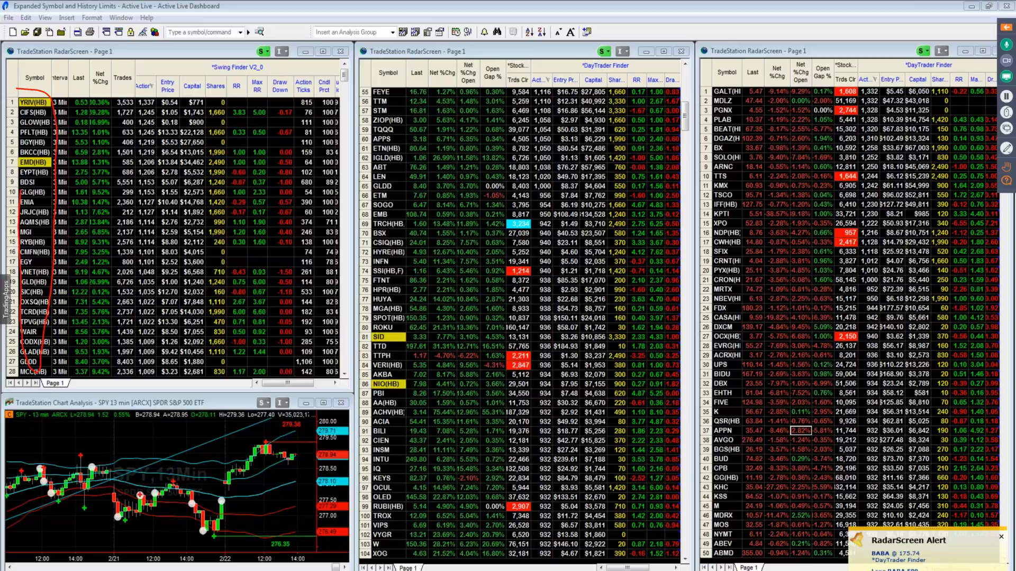
pyautogui.moveTo(128, 92)
pyautogui.mouseDown()
pyautogui.moveTo(162, 110)
pyautogui.moveTo(155, 341)
pyautogui.moveTo(134, 373)
pyautogui.mouseUp()
pyautogui.moveTo(123, 206)
pyautogui.mouseDown()
pyautogui.moveTo(118, 341)
pyautogui.moveTo(164, 352)
pyautogui.moveTo(136, 349)
pyautogui.moveTo(170, 290)
pyautogui.moveTo(141, 333)
pyautogui.mouseUp()
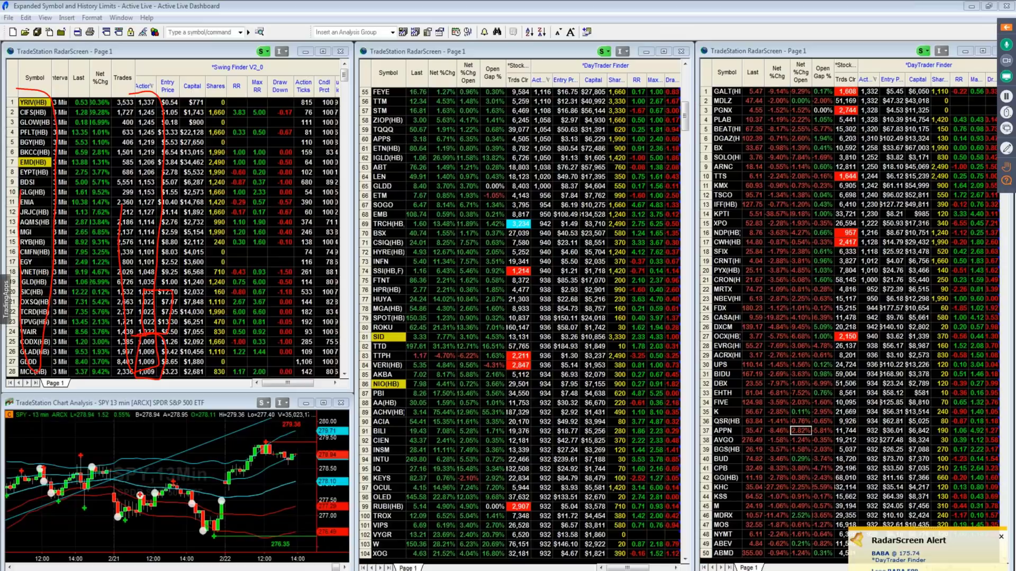
pyautogui.press('Escape')
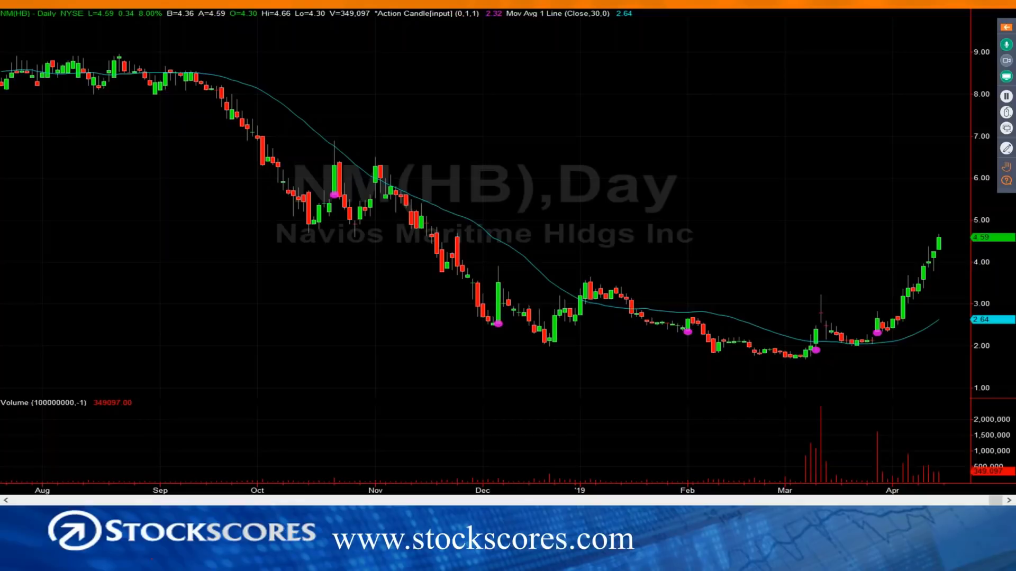
# Circle the two March action candles on the NM daily chart, draw downtrend lines from the September highs, and clear the markings
pyautogui.moveTo(880, 298)
pyautogui.mouseDown()
pyautogui.moveTo(863, 329)
pyautogui.moveTo(858, 311)
pyautogui.moveTo(803, 375)
pyautogui.moveTo(776, 351)
pyautogui.mouseUp()
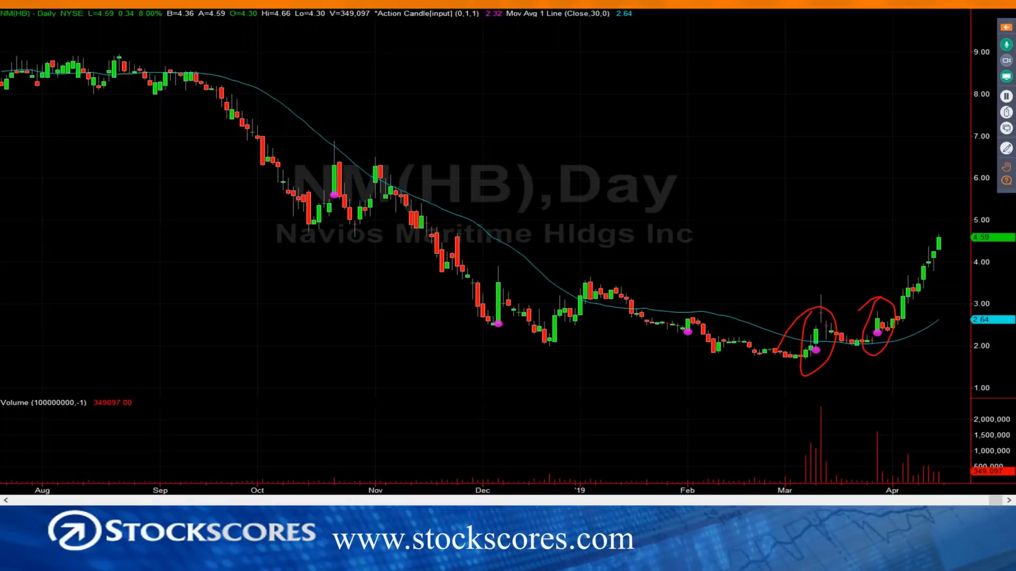
pyautogui.moveTo(192, 64); pyautogui.dragTo(829, 368)
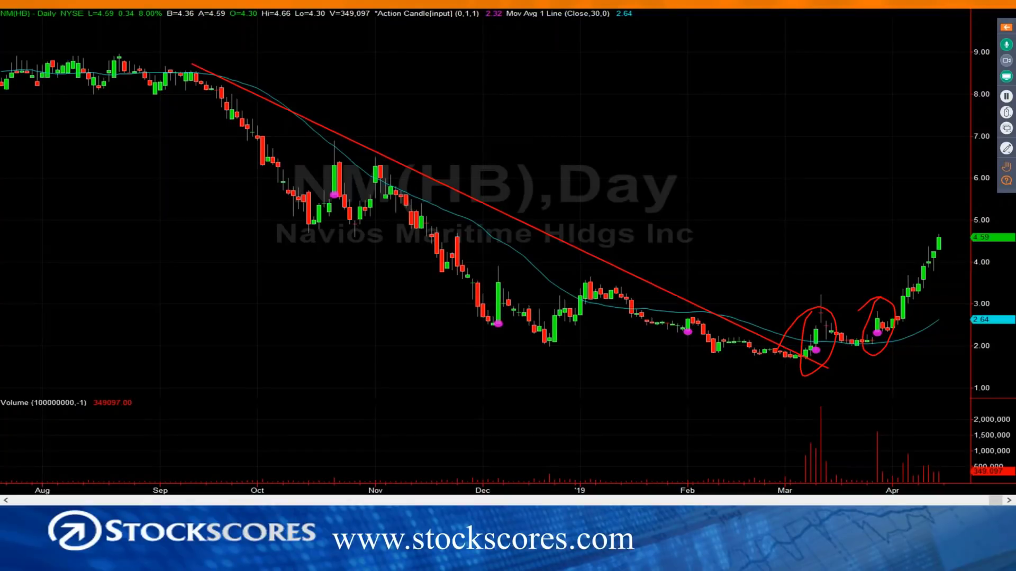
pyautogui.moveTo(197, 69); pyautogui.dragTo(916, 356)
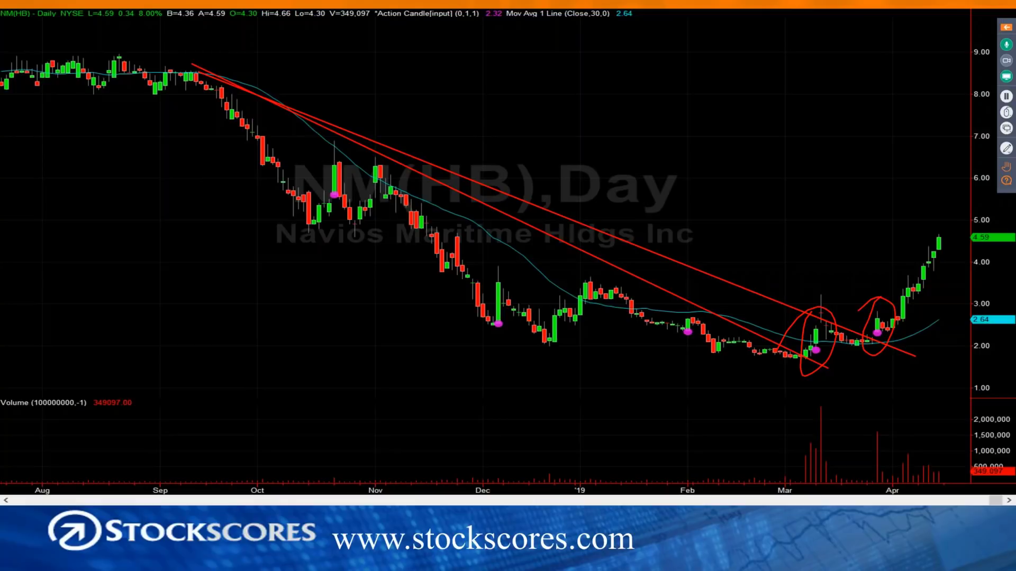
pyautogui.press('Escape')
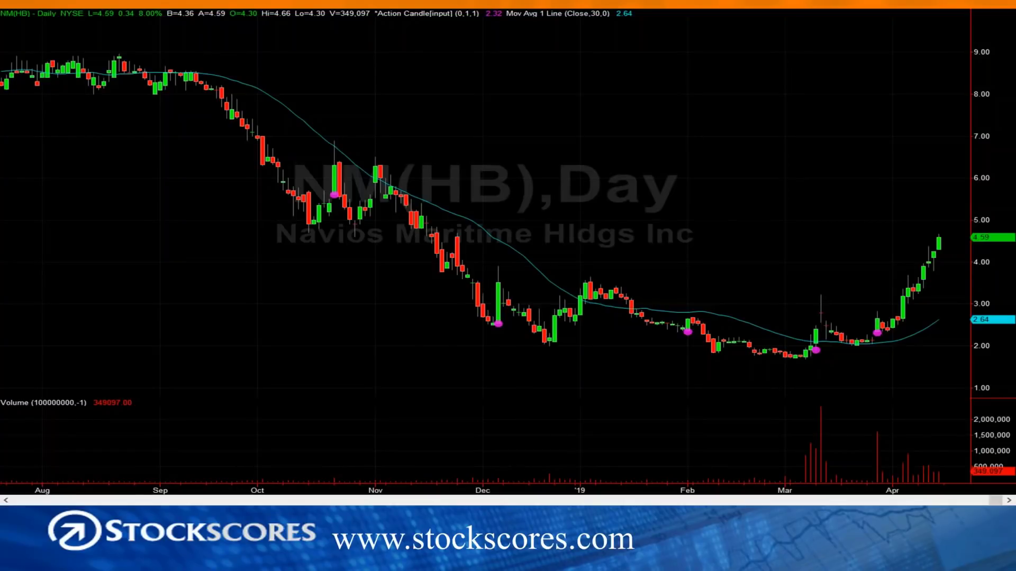
pyautogui.moveTo(898, 318)
pyautogui.mouseDown()
pyautogui.moveTo(880, 298)
pyautogui.moveTo(846, 311)
pyautogui.mouseUp()
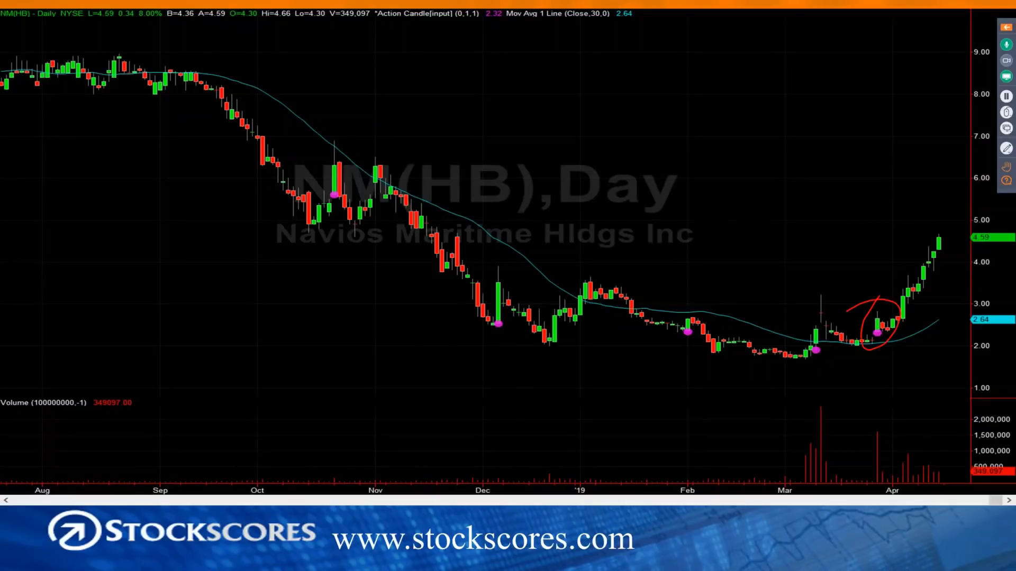
pyautogui.press('Escape')
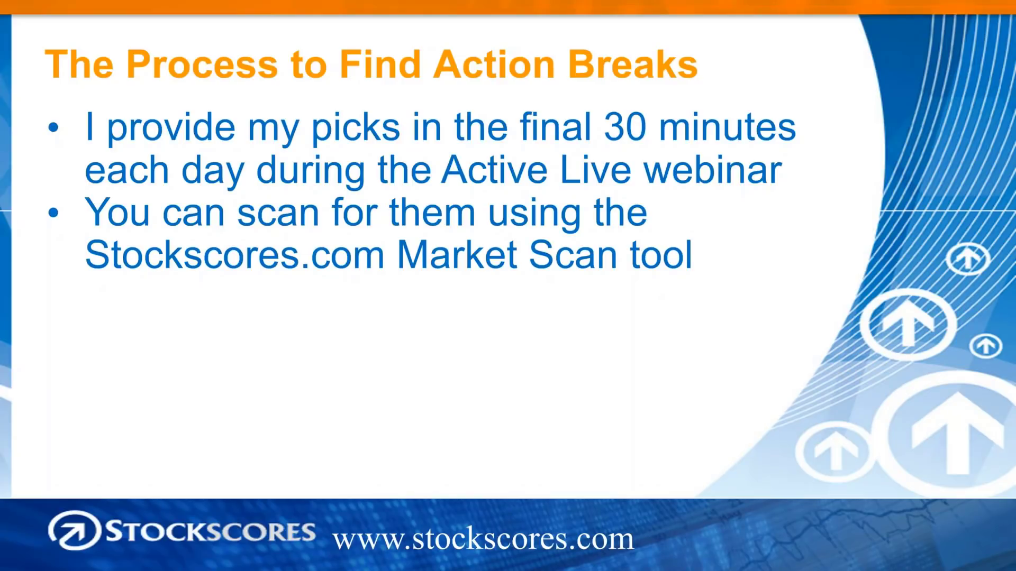
# Switch to the Stockscores website in Chrome and open its Market Scan page
pyautogui.hotkey('alt', 'Tab')
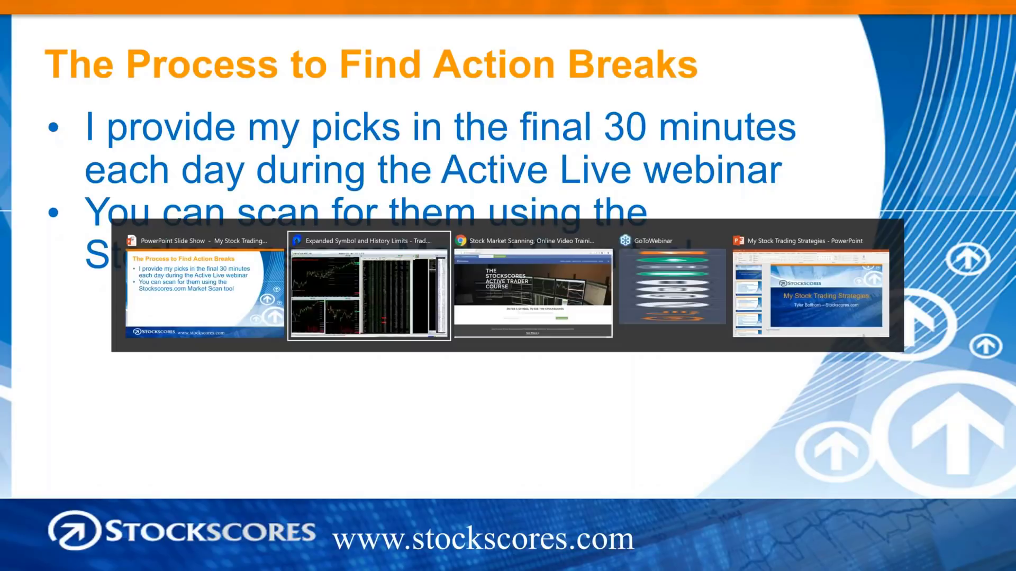
pyautogui.hotkey('alt', 'Tab')
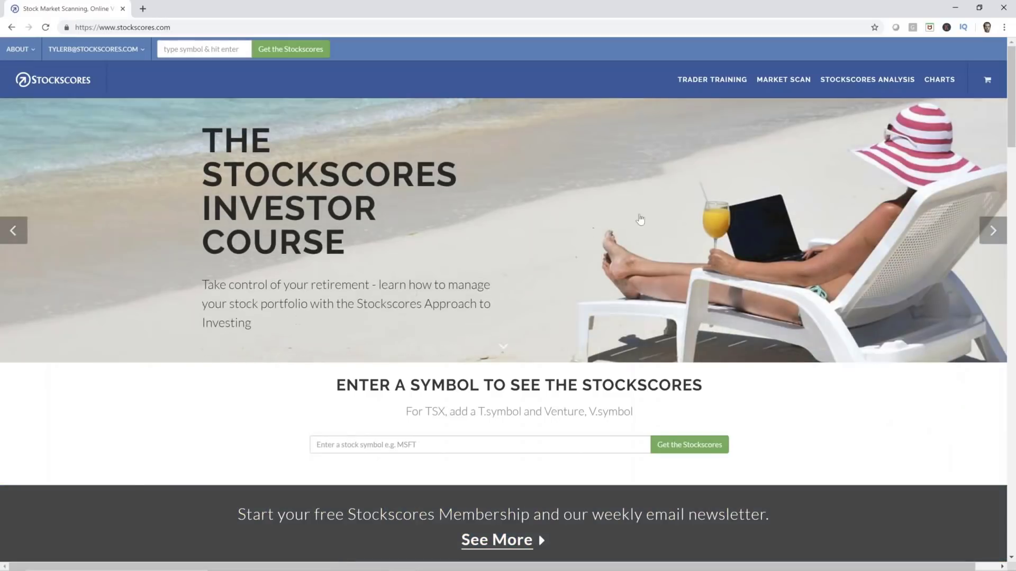
pyautogui.moveTo(759, 85)
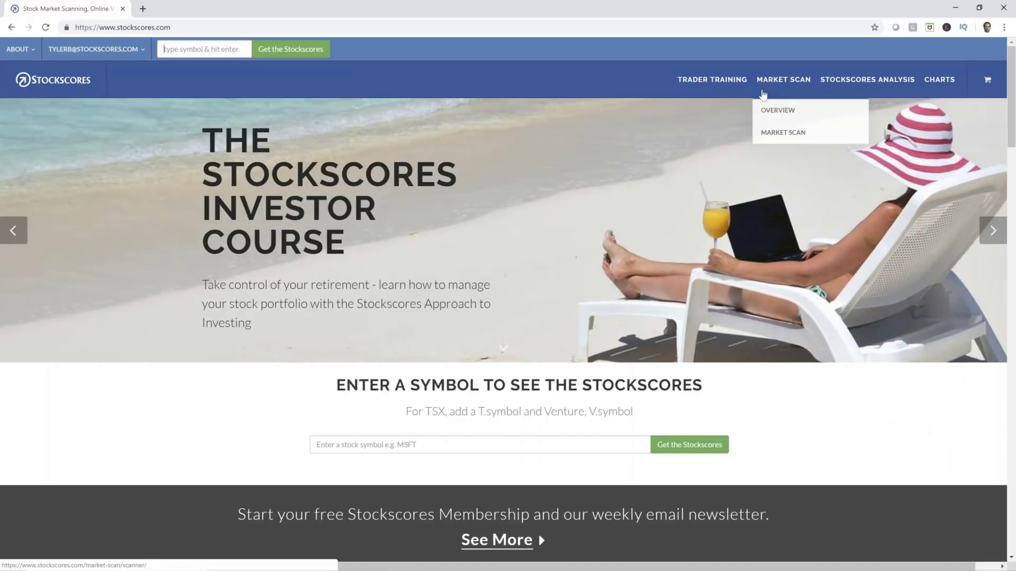
pyautogui.click(780, 133)
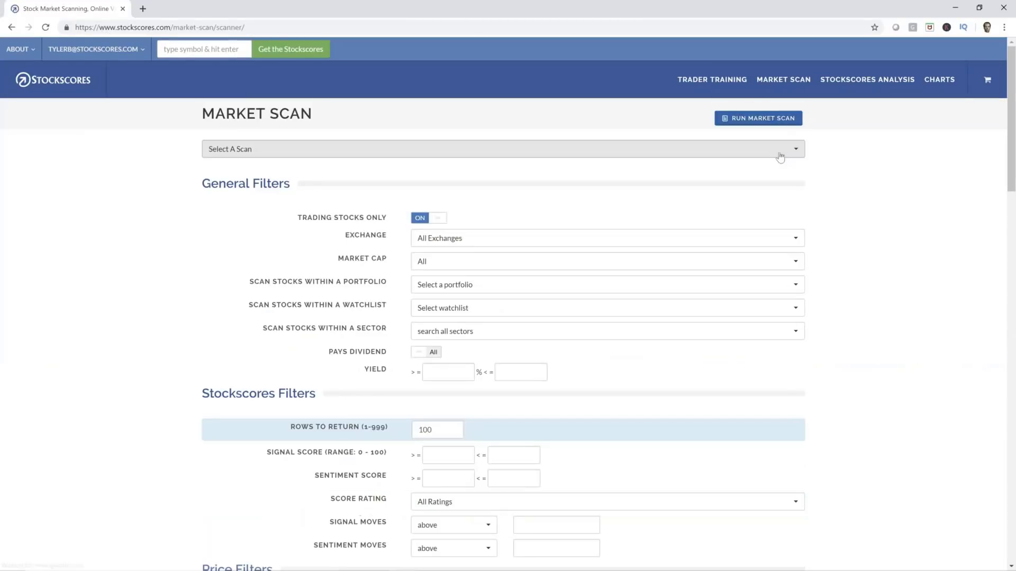
# Load the Action Candle Breaks scan from the investor scans and run the market scan
pyautogui.click(780, 153)
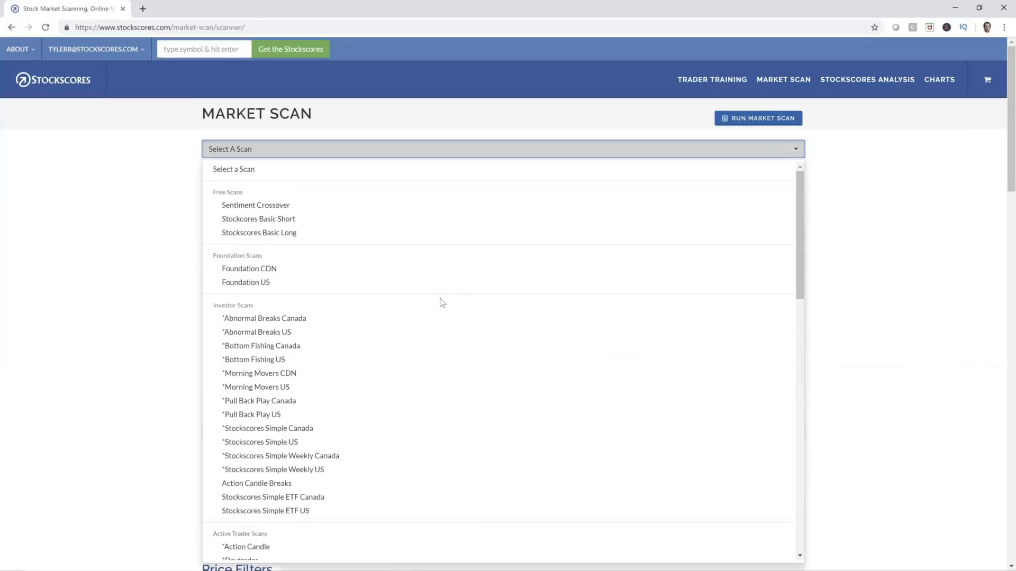
pyautogui.scroll(-5, 333, 388)
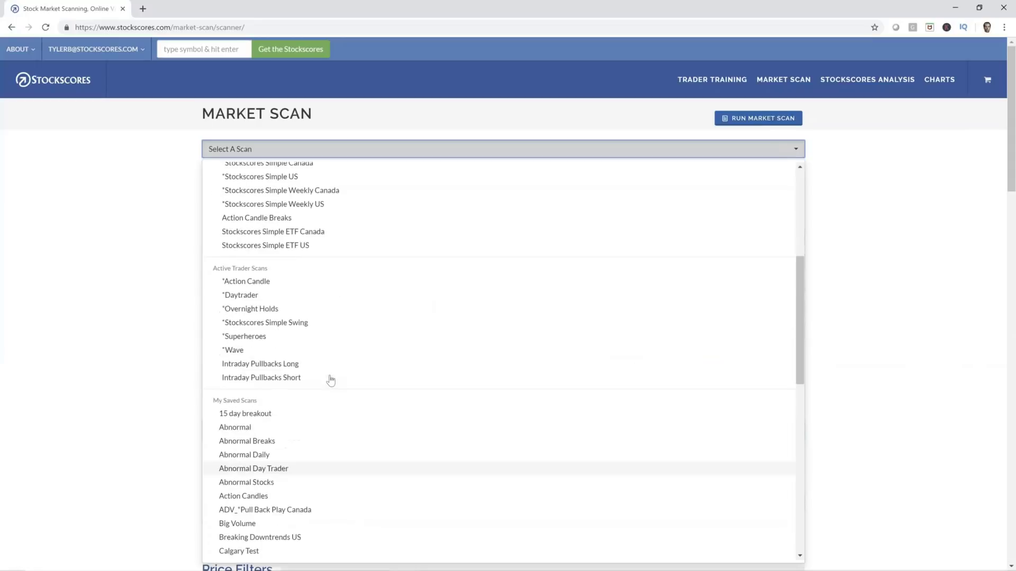
pyautogui.scroll(2, 304, 359)
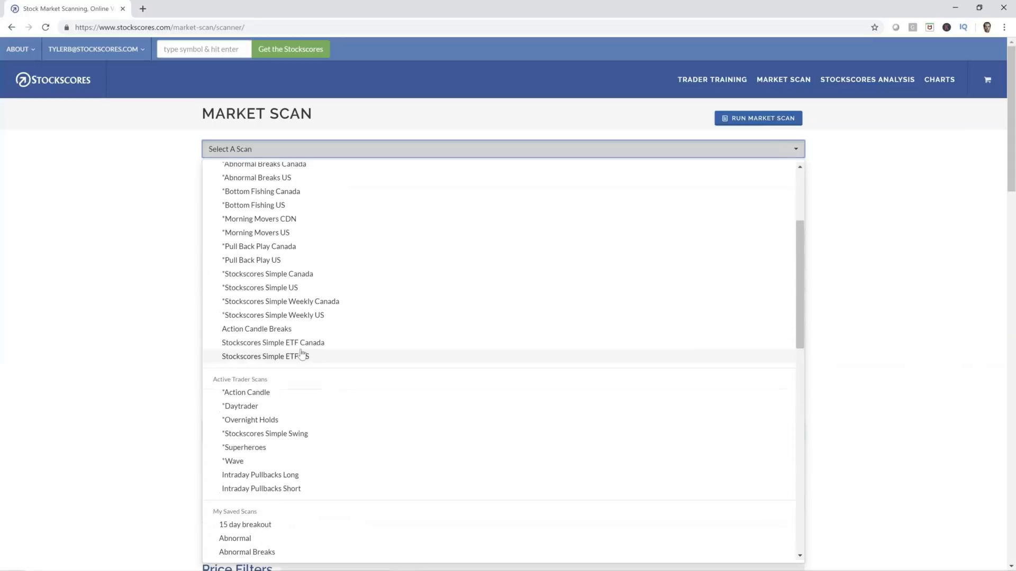
pyautogui.click(277, 331)
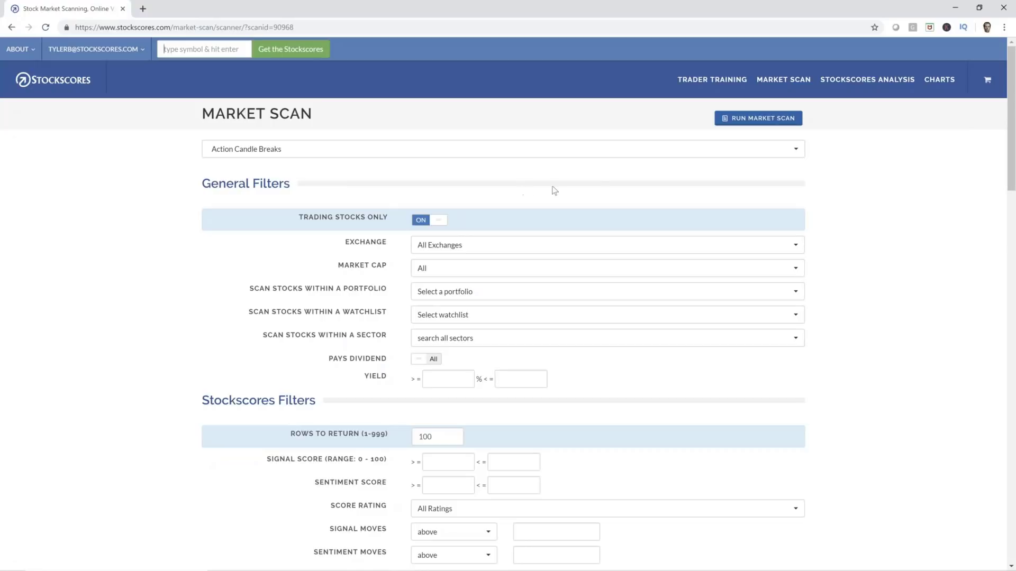
pyautogui.click(758, 119)
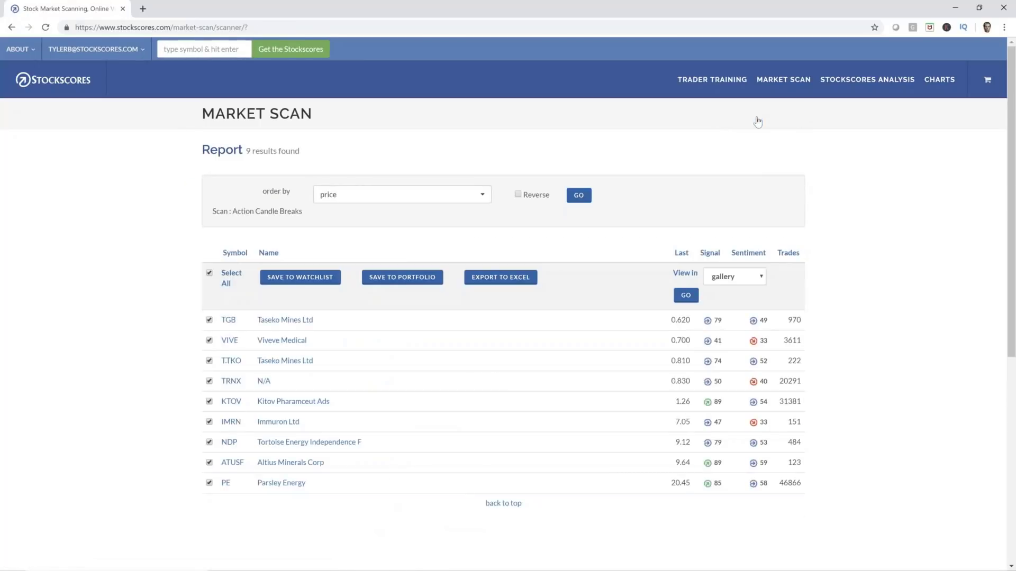
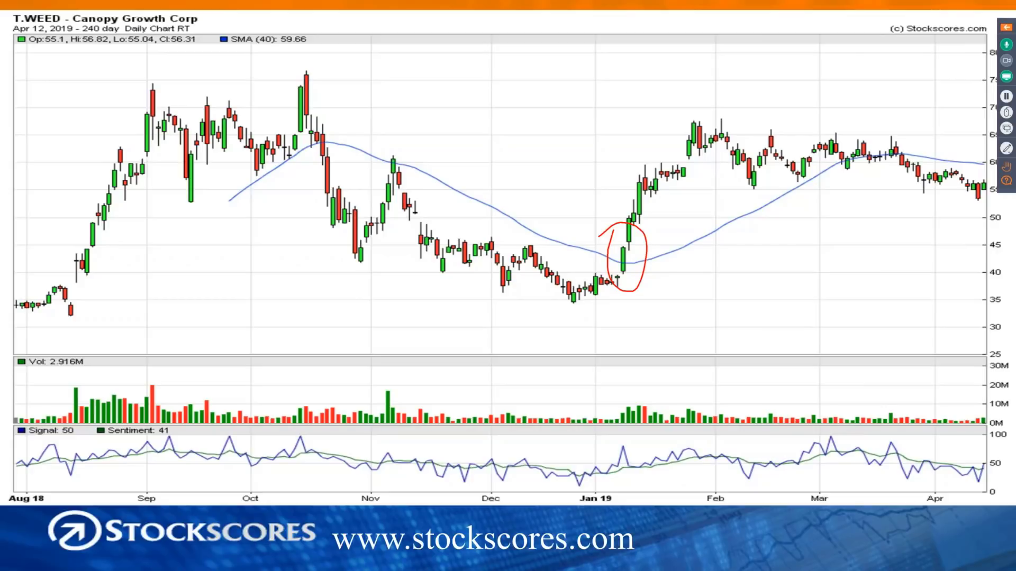
# Draw an arrow at the January breakout on the T.WEED chart and circle the matching volume bars and signal score spike
pyautogui.moveTo(584, 208)
pyautogui.mouseDown()
pyautogui.moveTo(613, 261)
pyautogui.moveTo(623, 225)
pyautogui.mouseUp()
pyautogui.moveTo(584, 274); pyautogui.dragTo(620, 269)
pyautogui.moveTo(619, 395); pyautogui.dragTo(623, 392)
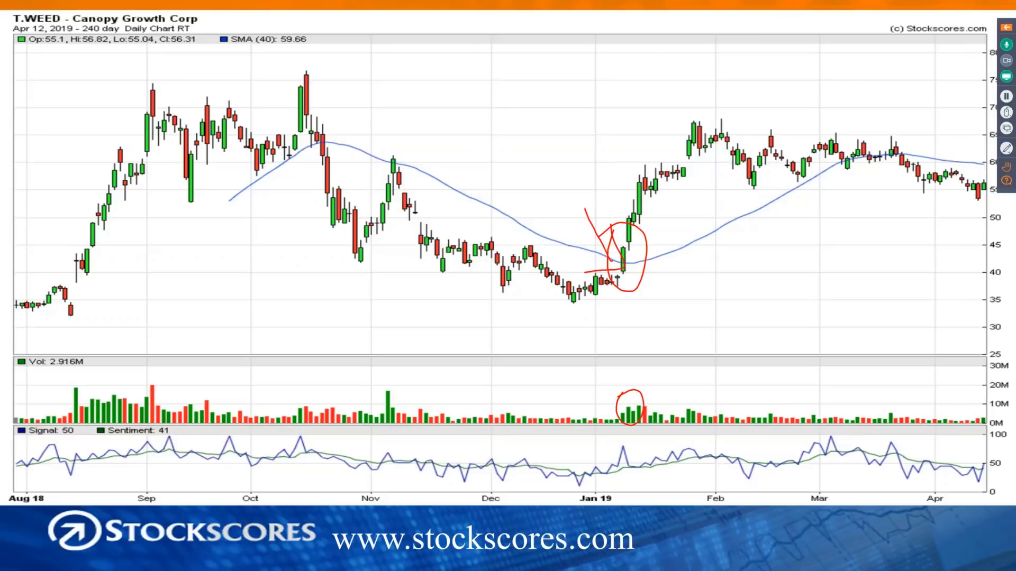
pyautogui.moveTo(616, 440)
pyautogui.mouseDown()
pyautogui.moveTo(611, 459)
pyautogui.moveTo(627, 439)
pyautogui.mouseUp()
# Draw horizontal lines near 45 and 65 on the T.WEED chart, circle the early February and mid-April candles, and clear the markings
pyautogui.moveTo(611, 248); pyautogui.dragTo(992, 245)
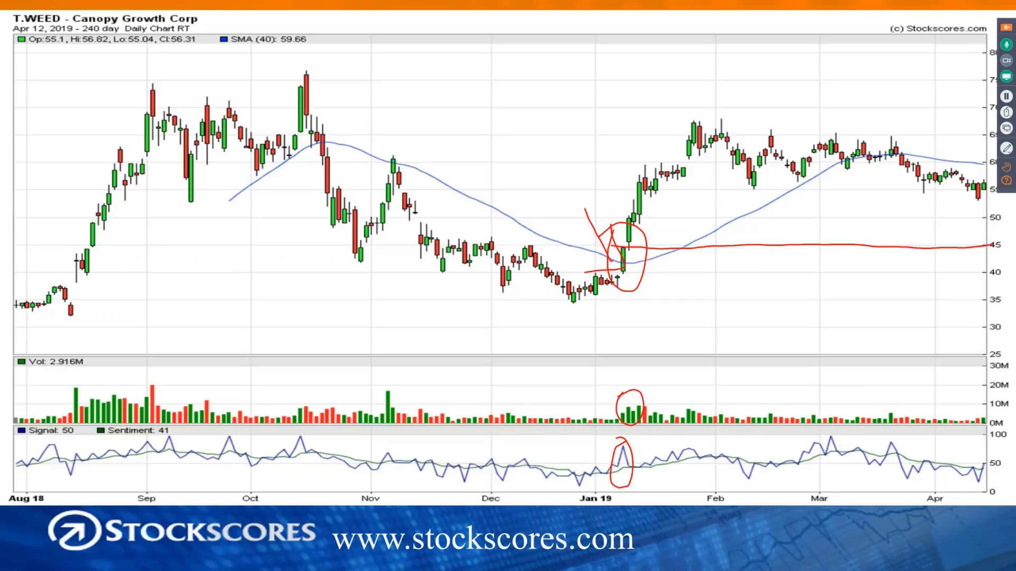
pyautogui.moveTo(661, 128); pyautogui.dragTo(959, 132)
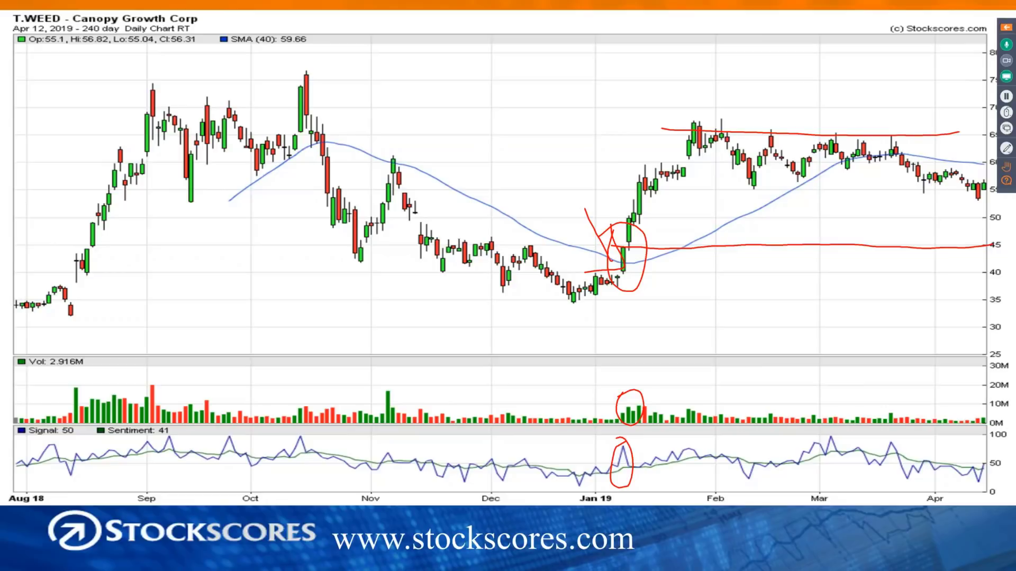
pyautogui.moveTo(981, 178)
pyautogui.mouseDown()
pyautogui.moveTo(967, 197)
pyautogui.moveTo(959, 179)
pyautogui.mouseUp()
pyautogui.moveTo(711, 156); pyautogui.dragTo(747, 147)
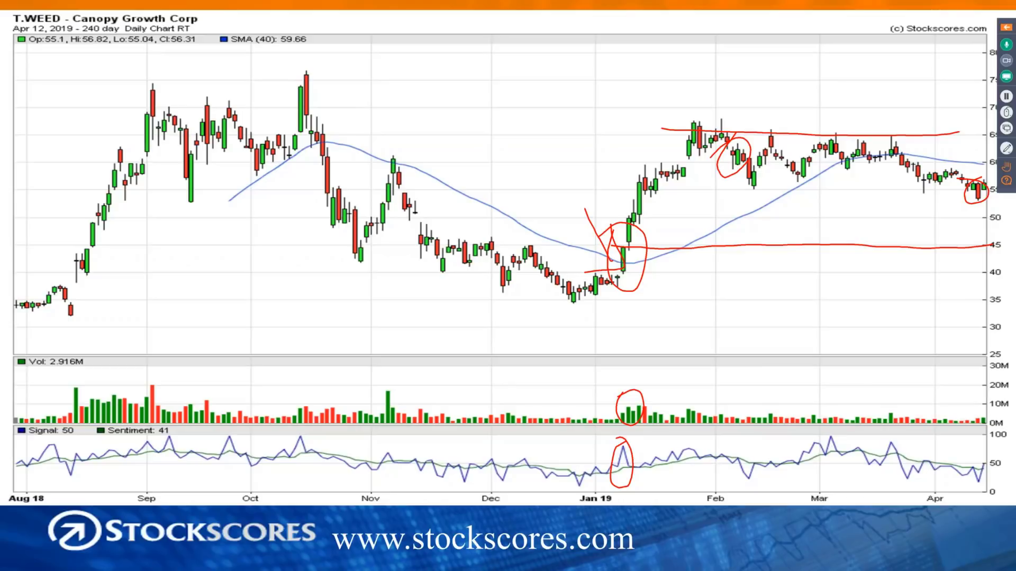
pyautogui.press('Escape')
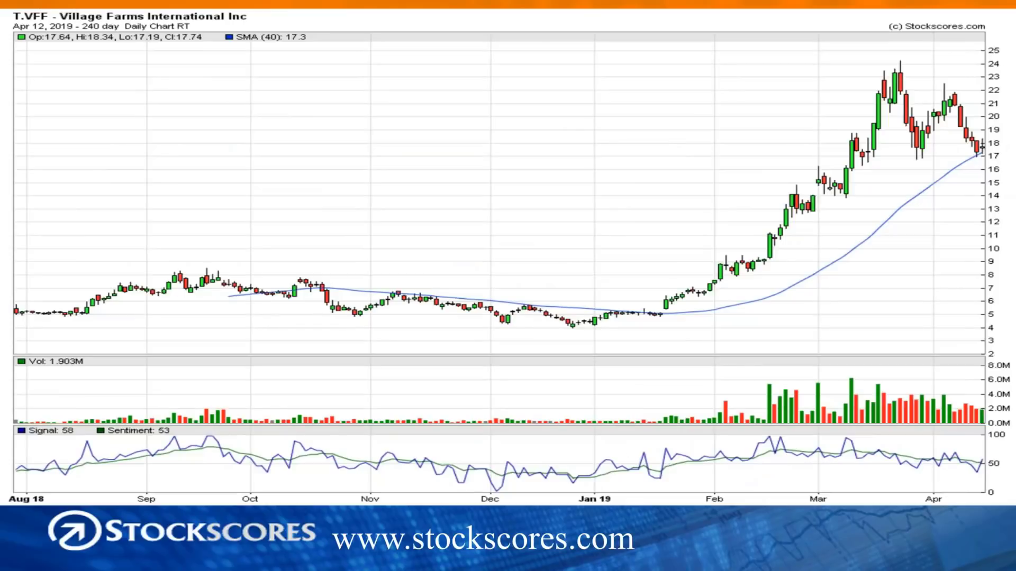
# Circle the January breakout and its volume on the T.VFF chart, and draw a downtrend line from the September high
pyautogui.hotkey('ctrl', 'shift', 'd')
pyautogui.moveTo(665, 276)
pyautogui.mouseDown()
pyautogui.moveTo(656, 312)
pyautogui.moveTo(681, 294)
pyautogui.mouseUp()
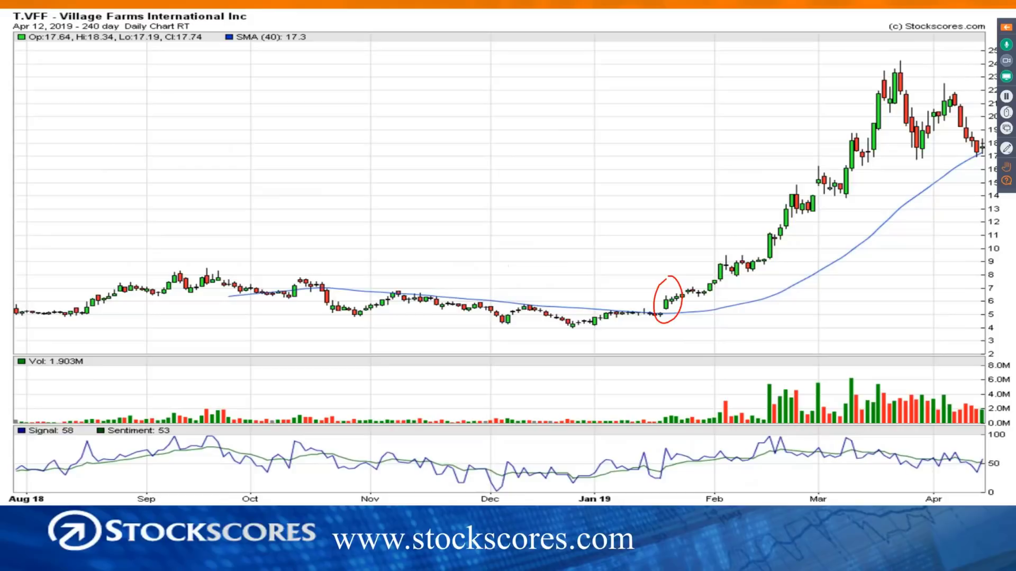
pyautogui.moveTo(688, 394); pyautogui.dragTo(694, 406)
pyautogui.moveTo(207, 260); pyautogui.dragTo(713, 320)
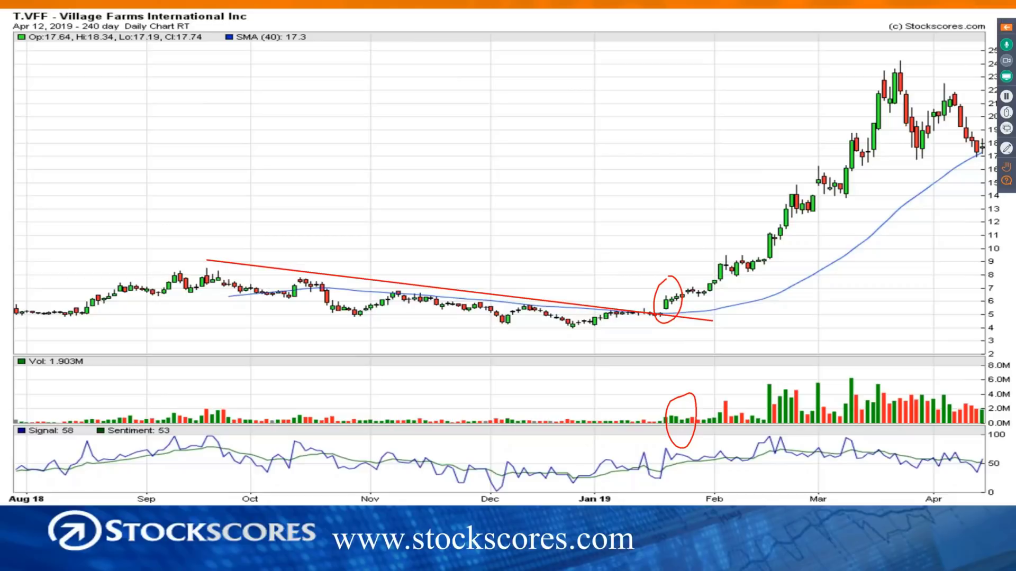
# Draw a horizontal line near 6 on the T.VFF chart, circle the March and April peaks, and add a support line near 17
pyautogui.moveTo(659, 292); pyautogui.dragTo(982, 299)
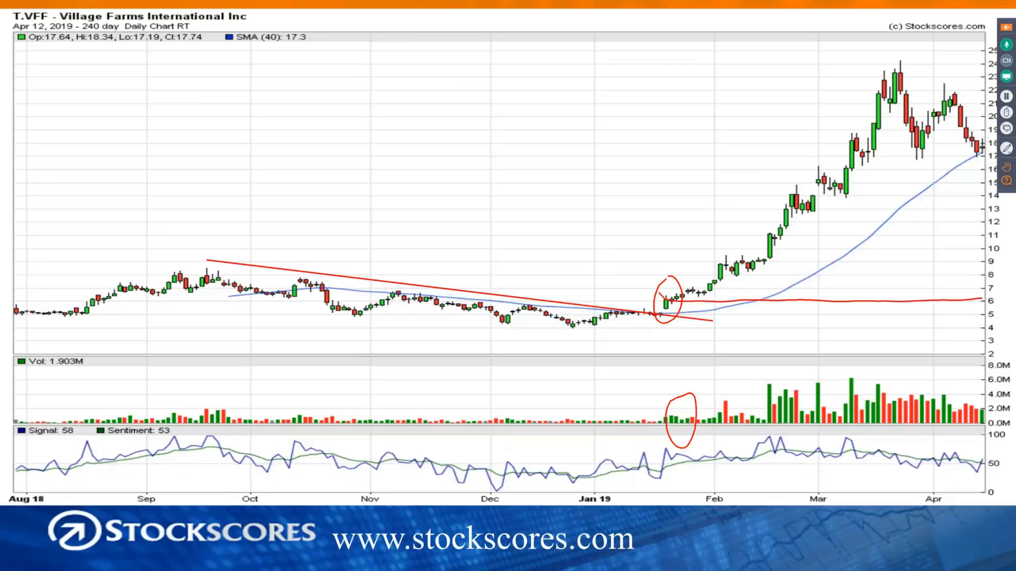
pyautogui.moveTo(900, 52)
pyautogui.mouseDown()
pyautogui.moveTo(886, 52)
pyautogui.moveTo(911, 79)
pyautogui.mouseUp()
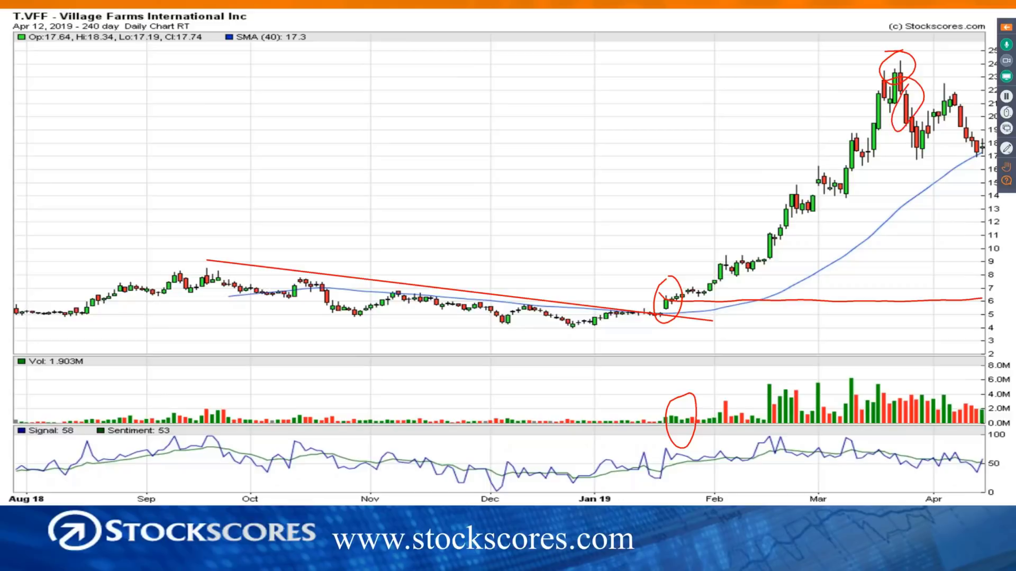
pyautogui.moveTo(956, 105)
pyautogui.mouseDown()
pyautogui.moveTo(952, 132)
pyautogui.moveTo(964, 104)
pyautogui.mouseUp()
pyautogui.moveTo(891, 154); pyautogui.dragTo(990, 156)
# Switch to the Stockscores website in the browser, run the *Abnormal Breaks Canada market scan, and view the results in the gallery
pyautogui.press('Right')
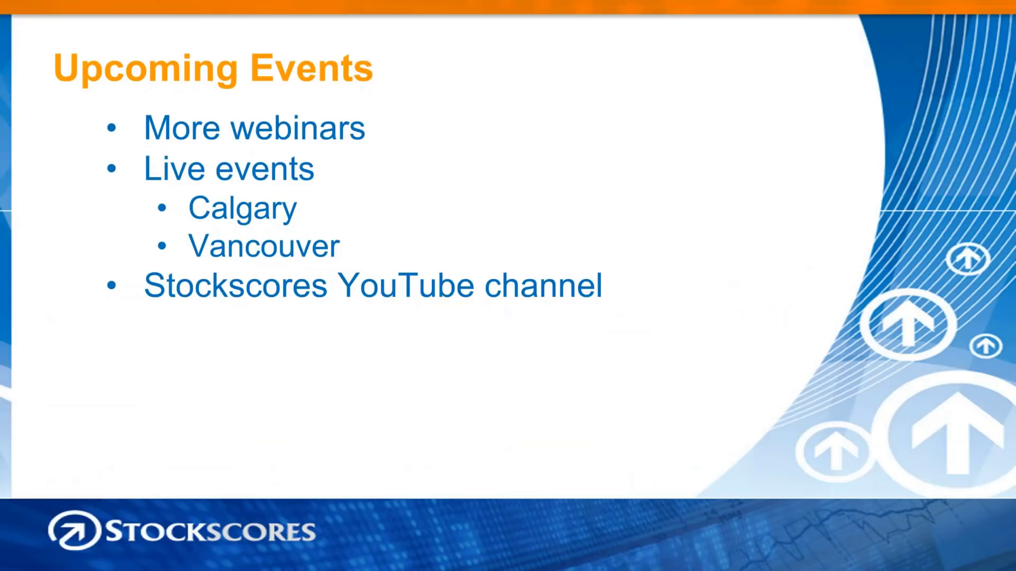
pyautogui.press('Left')
pyautogui.hotkey('alt', 'Tab')
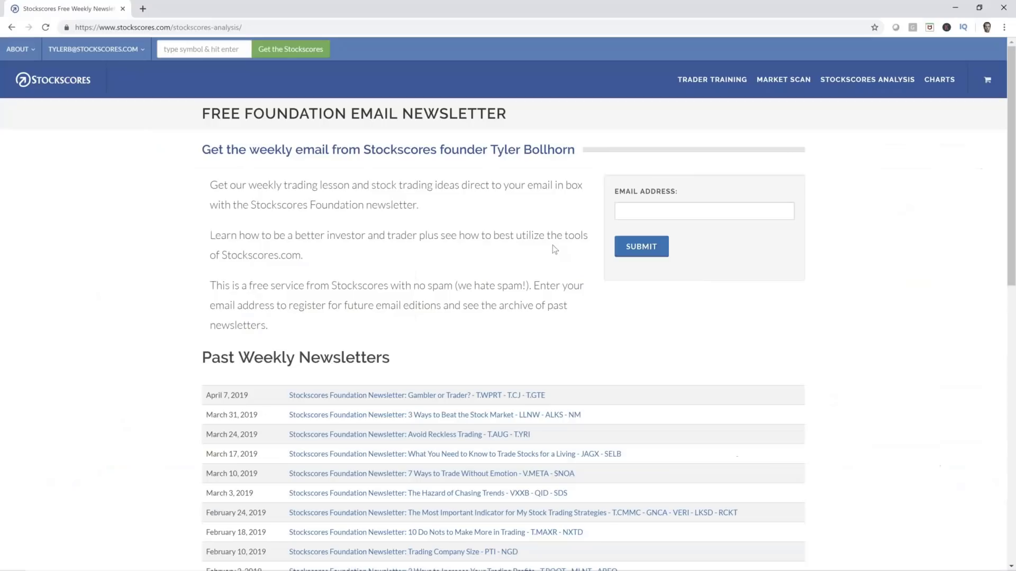
pyautogui.click(771, 86)
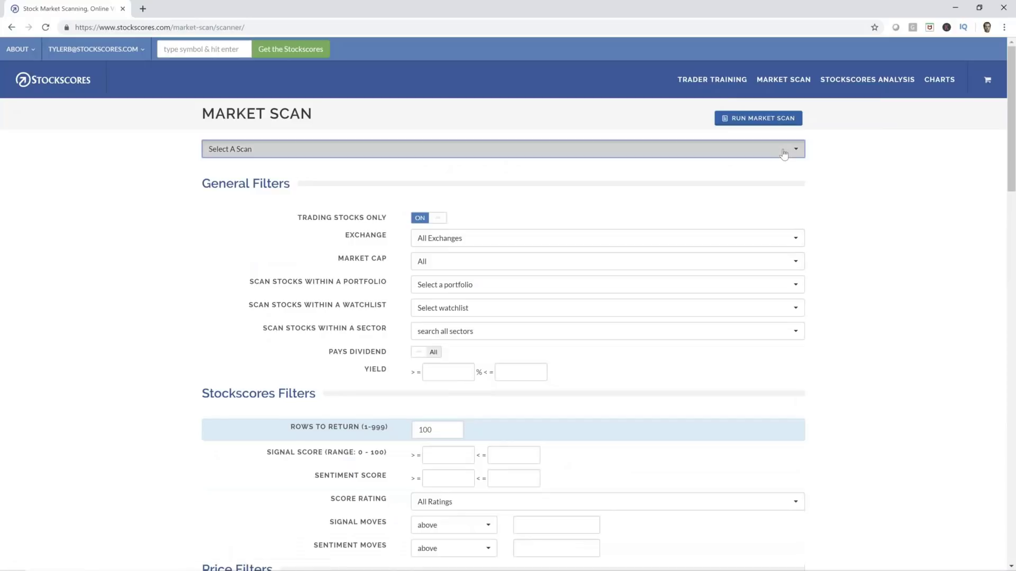
pyautogui.click(782, 150)
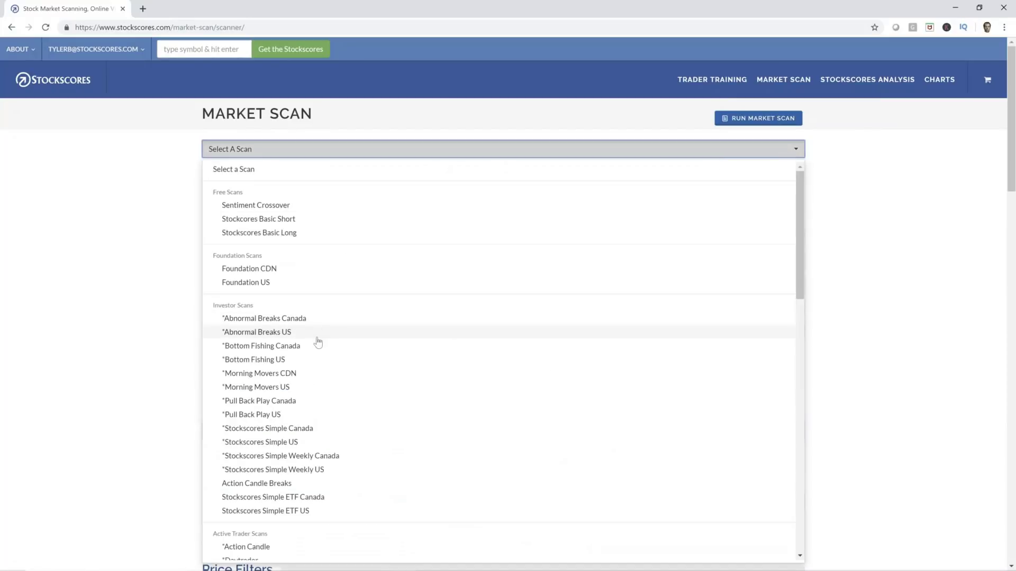
pyautogui.click(316, 320)
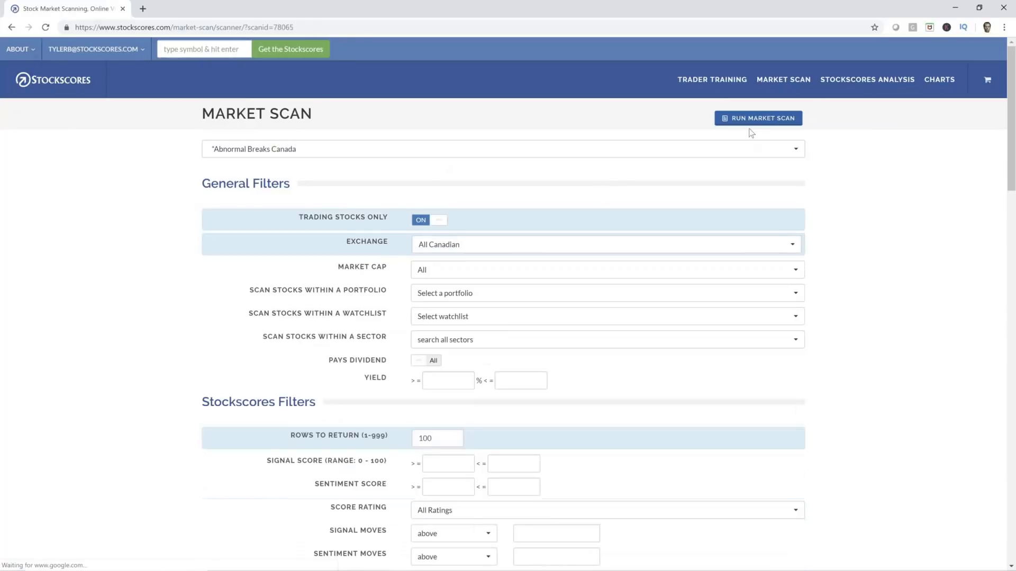
pyautogui.click(749, 119)
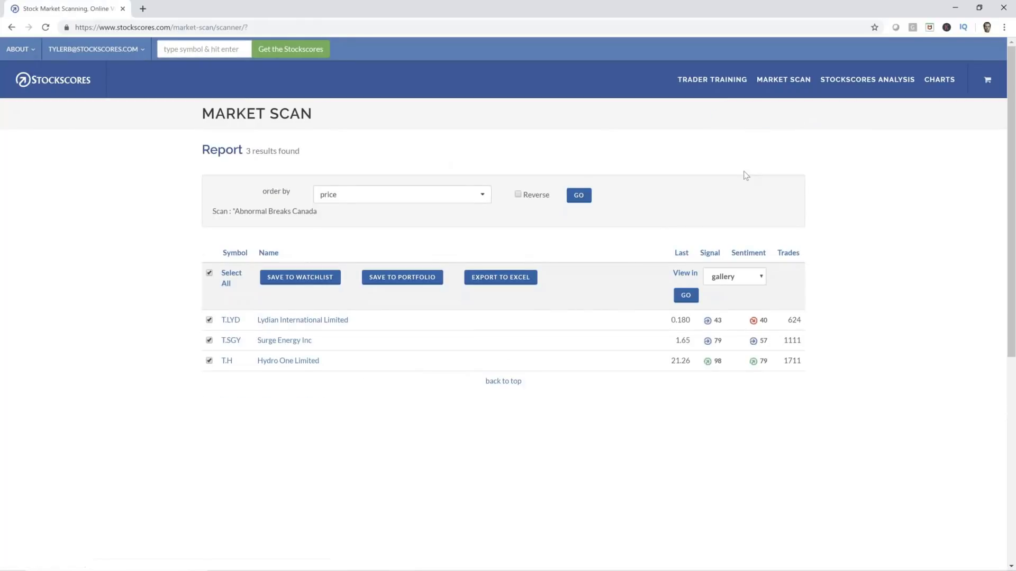
pyautogui.click(685, 297)
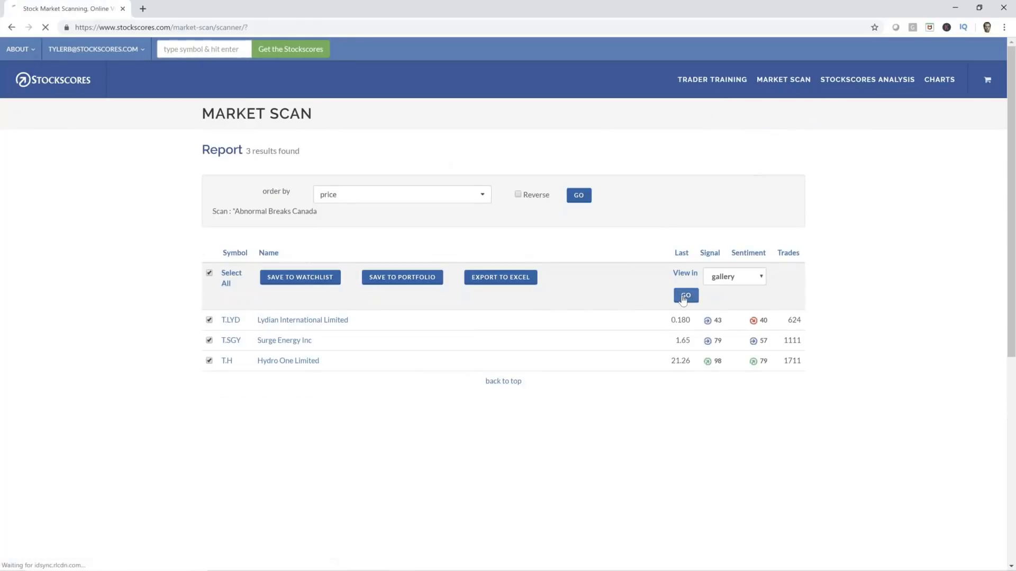
# Enlarge the T.SGY chart, draw a downtrend line across the January and March highs, and circle the April breakout
pyautogui.scroll(-10, 616, 303)
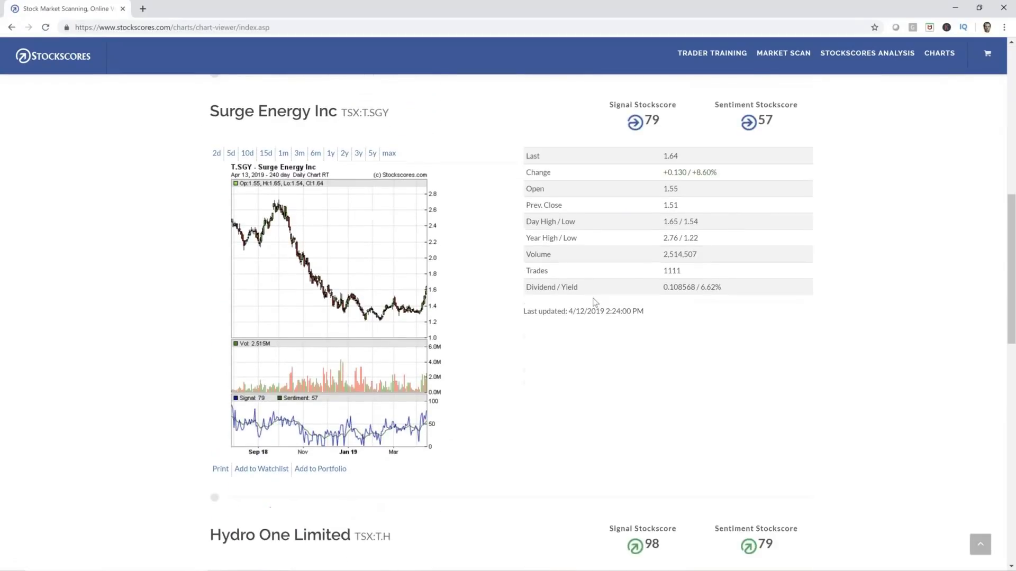
pyautogui.scroll(-1, 594, 302)
pyautogui.moveTo(394, 257)
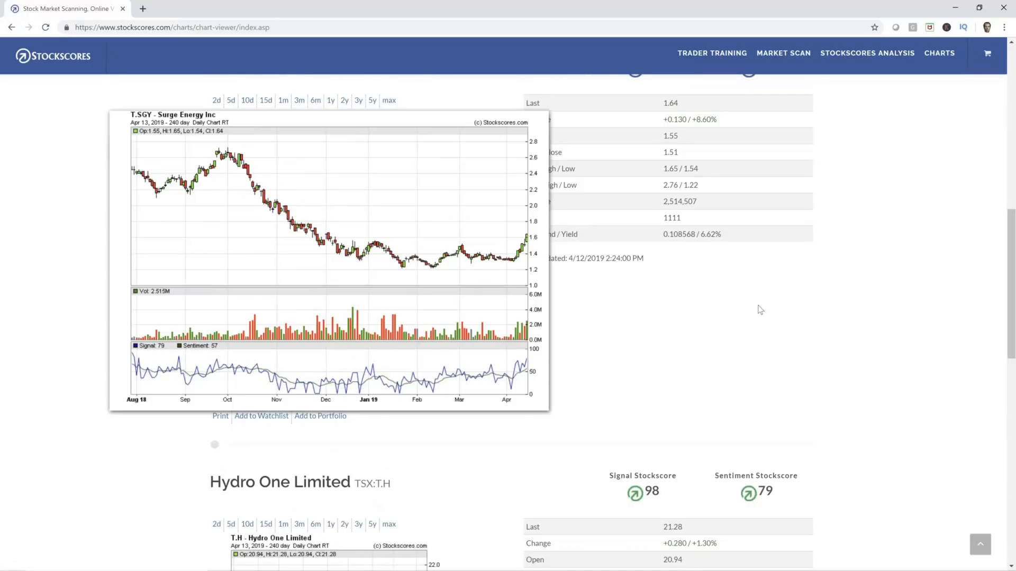
pyautogui.moveTo(365, 231)
pyautogui.mouseDown()
pyautogui.moveTo(538, 256)
pyautogui.moveTo(511, 268)
pyautogui.moveTo(505, 250)
pyautogui.mouseUp()
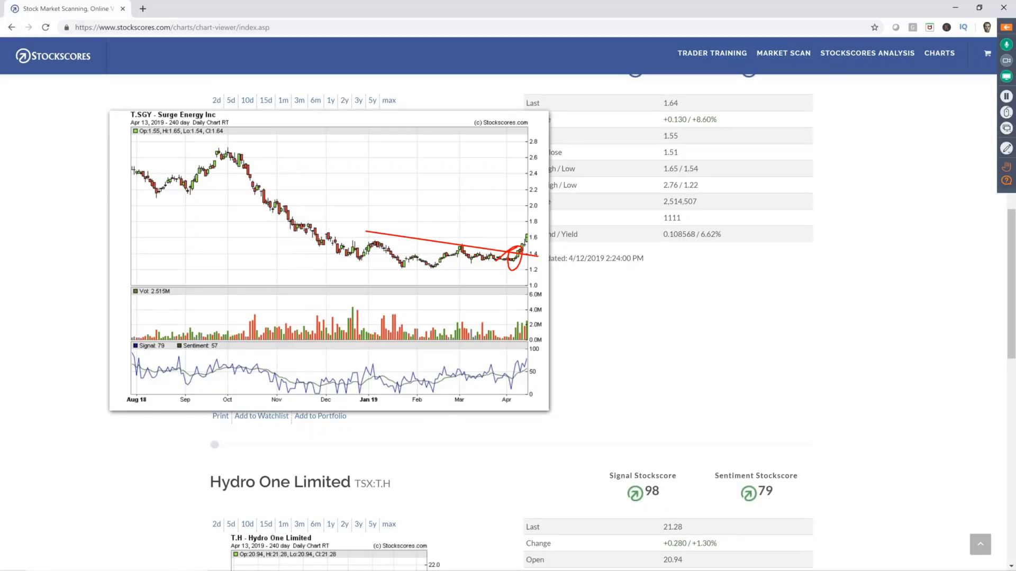
pyautogui.moveTo(533, 238); pyautogui.dragTo(539, 253)
# Look over the other Canadian results, run the *Abnormal Breaks US market scan, and view its results in the gallery
pyautogui.scroll(-1, 543, 285)
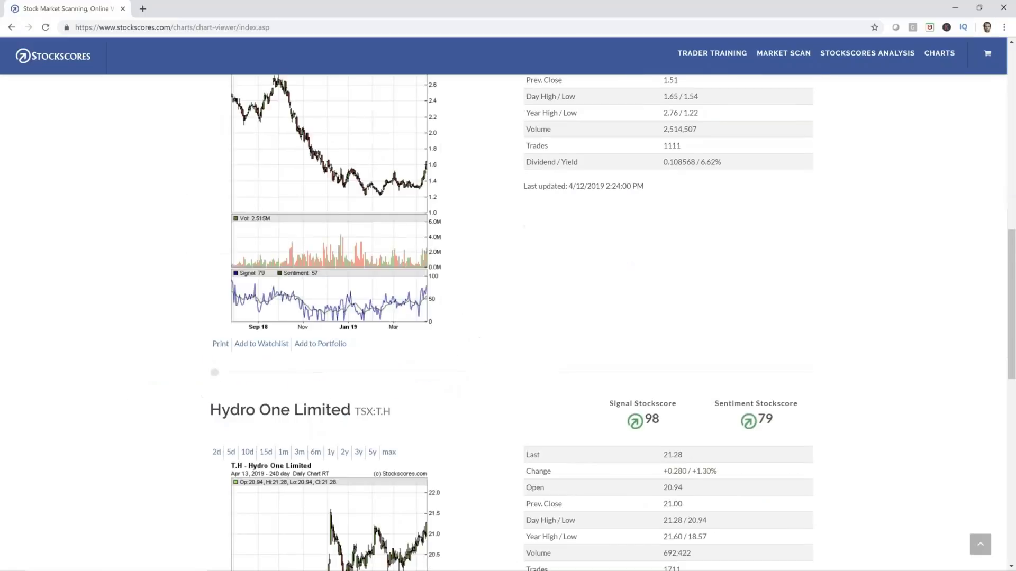
pyautogui.scroll(-5, 635, 263)
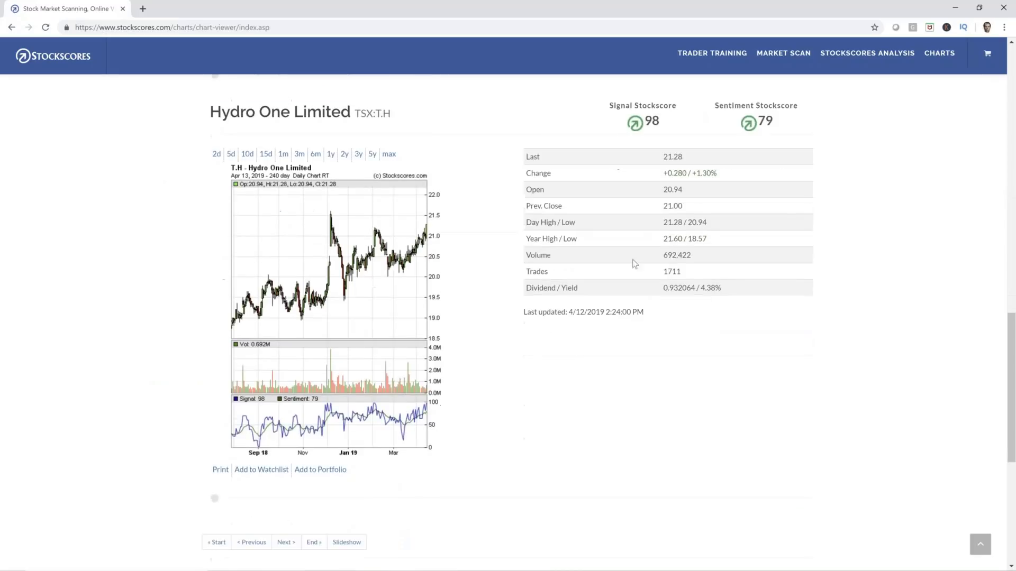
pyautogui.scroll(13, 796, 190)
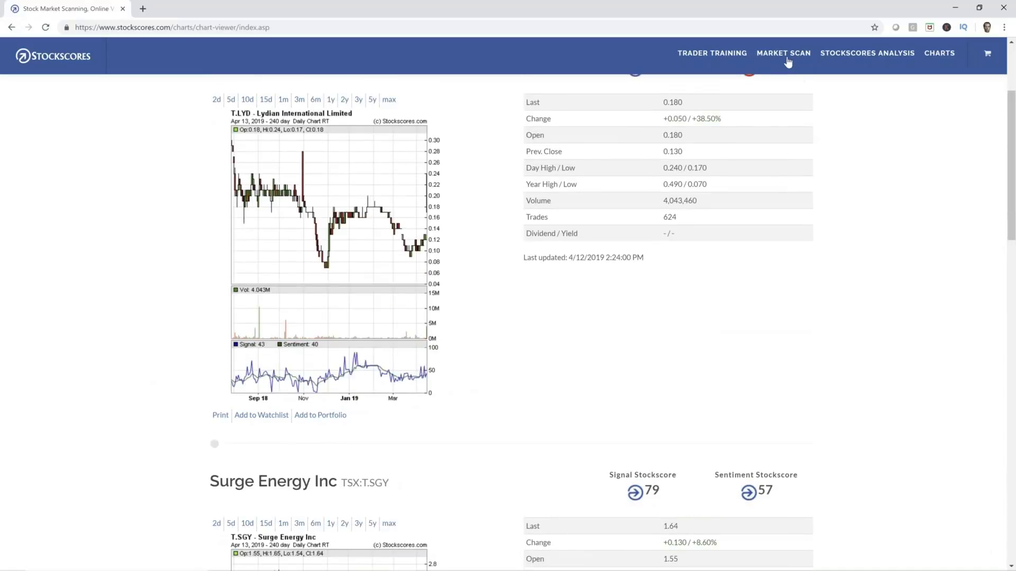
pyautogui.moveTo(788, 62)
pyautogui.click(794, 106)
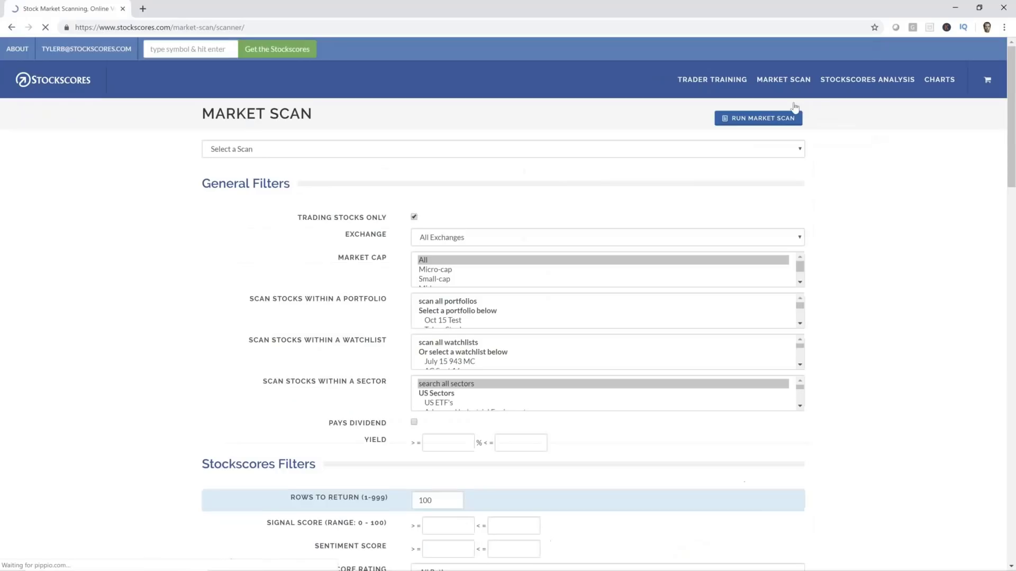
pyautogui.click(761, 149)
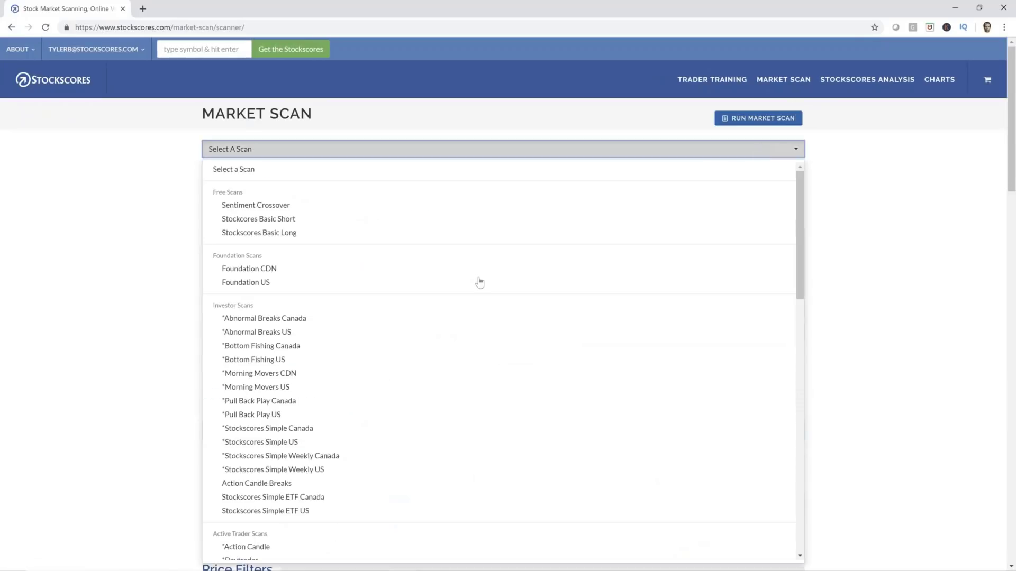
pyautogui.click(386, 332)
pyautogui.click(758, 118)
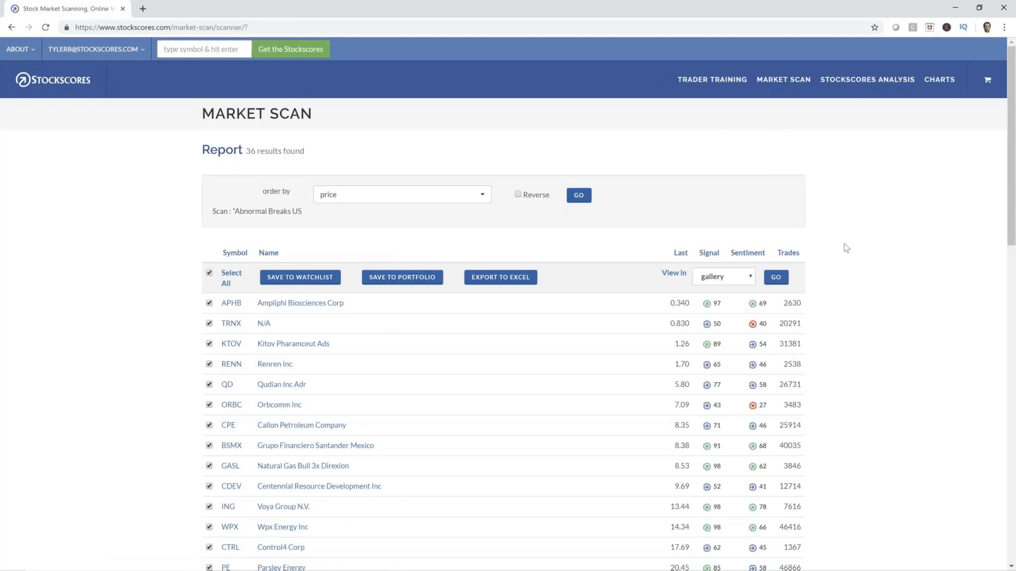
pyautogui.scroll(-1, 844, 243)
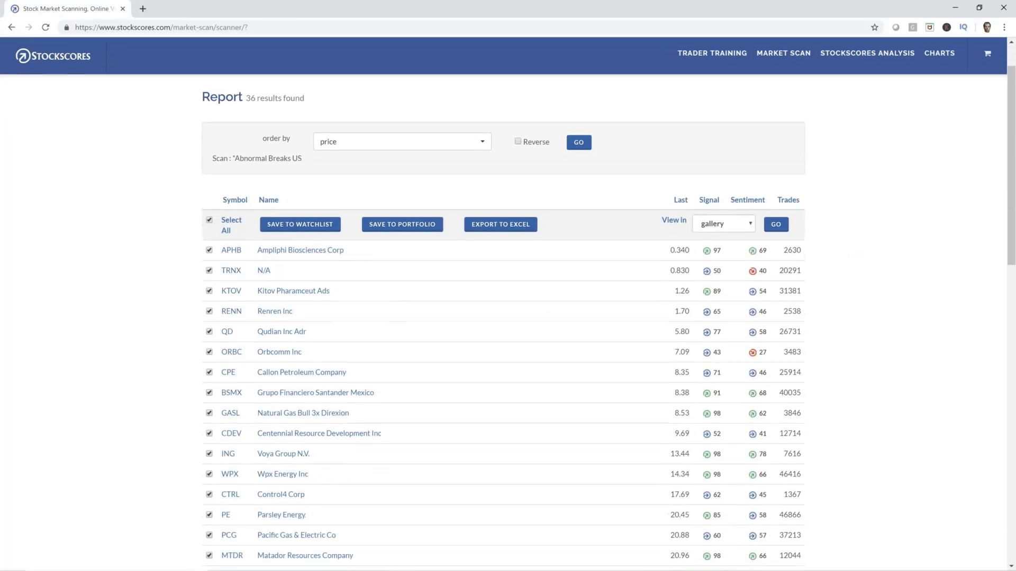
pyautogui.click(781, 227)
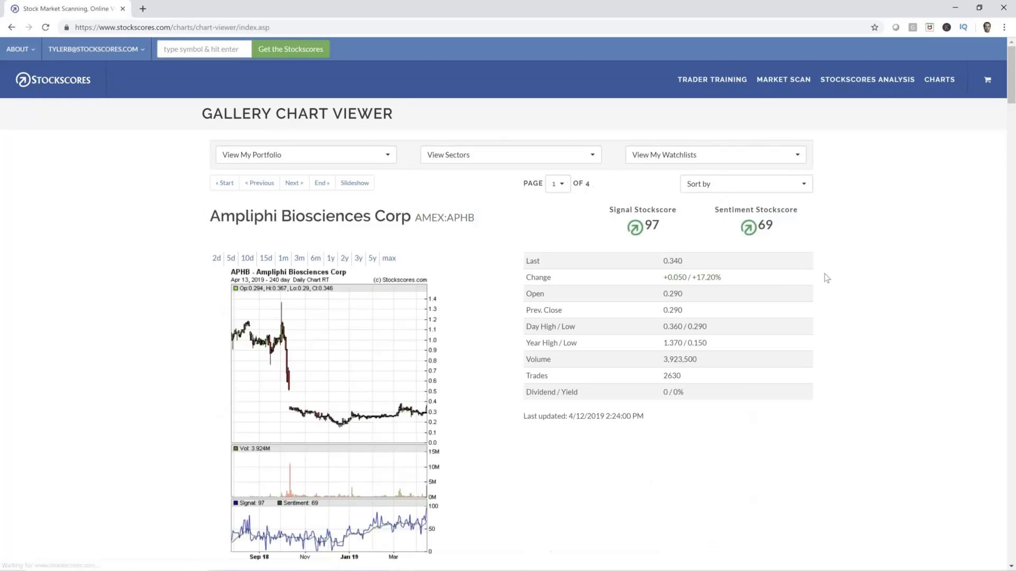
# Enlarge the APHB chart, circle the latest candle, its volume and the October drop, line the March high and pullback, and clear the markings
pyautogui.scroll(-2, 824, 278)
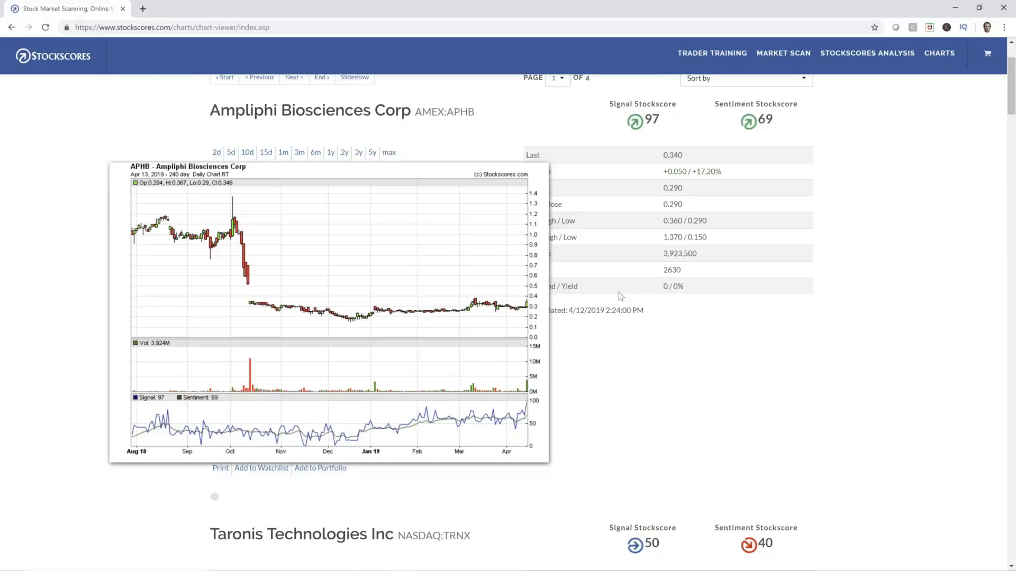
pyautogui.hotkey('ctrl', 'shift', 'd')
pyautogui.moveTo(529, 291); pyautogui.dragTo(527, 294)
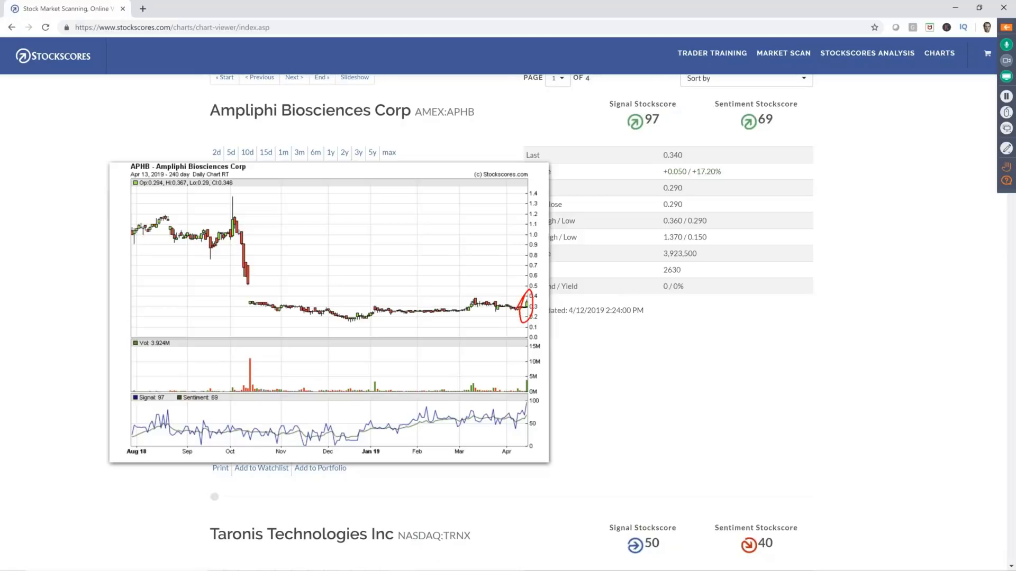
pyautogui.moveTo(524, 370); pyautogui.dragTo(501, 396)
pyautogui.moveTo(472, 294); pyautogui.dragTo(581, 313)
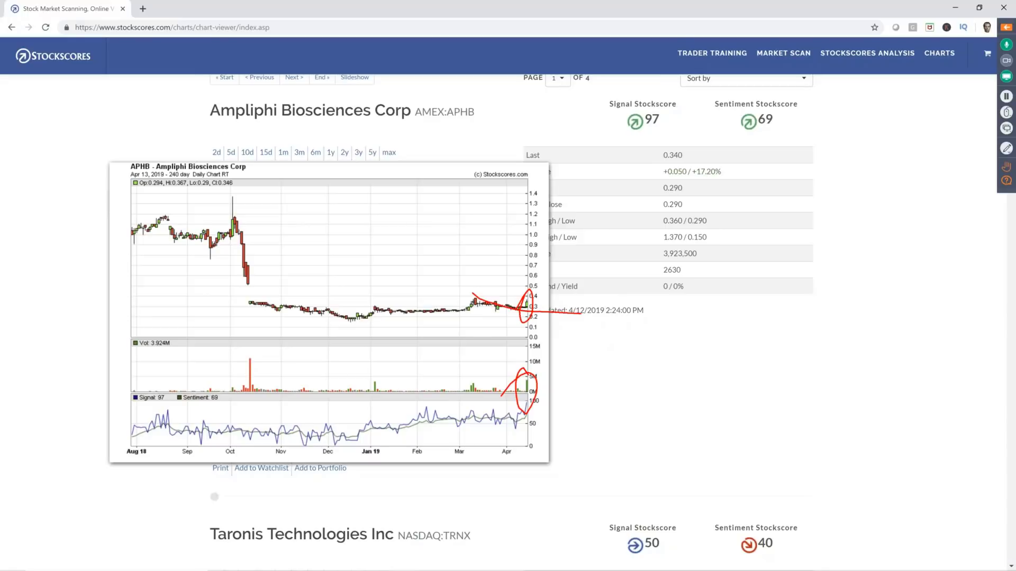
pyautogui.moveTo(456, 299); pyautogui.dragTo(496, 300)
pyautogui.moveTo(233, 207)
pyautogui.mouseDown()
pyautogui.moveTo(267, 320)
pyautogui.moveTo(216, 291)
pyautogui.moveTo(274, 270)
pyautogui.moveTo(238, 207)
pyautogui.mouseUp()
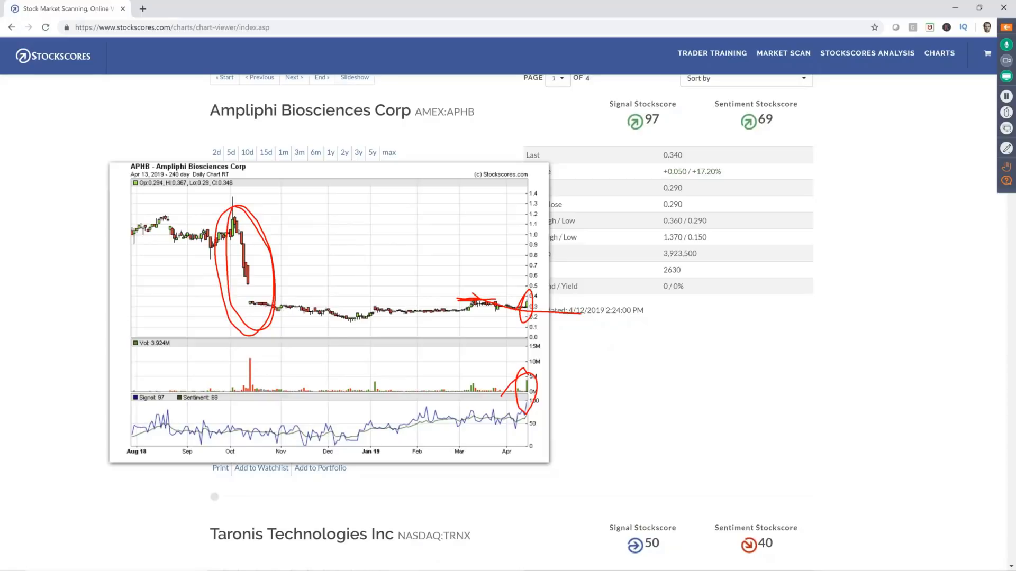
pyautogui.press('Escape')
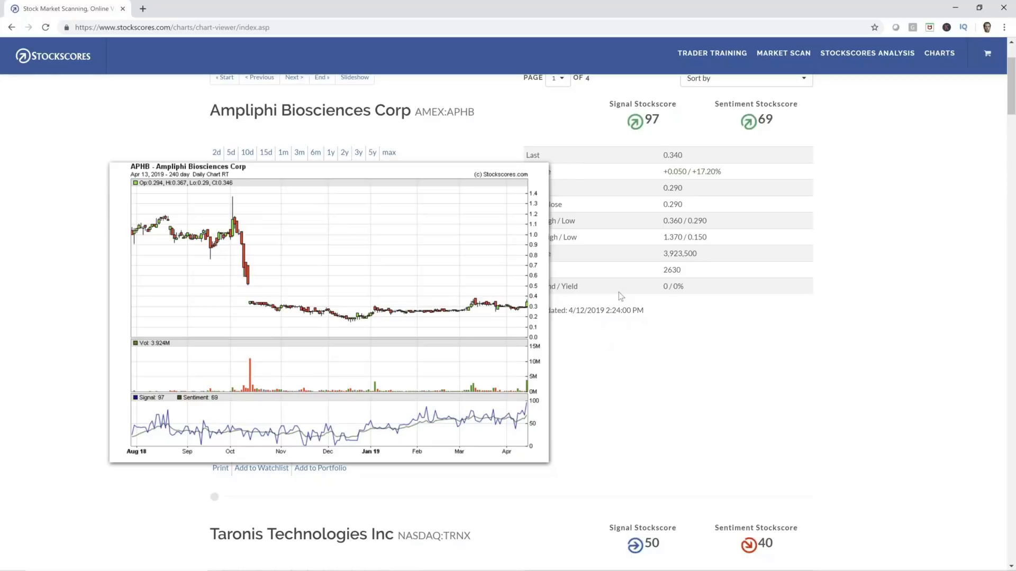
# Enlarge the TRNX chart to examine its price and volume, and close it again
pyautogui.scroll(-7, 612, 305)
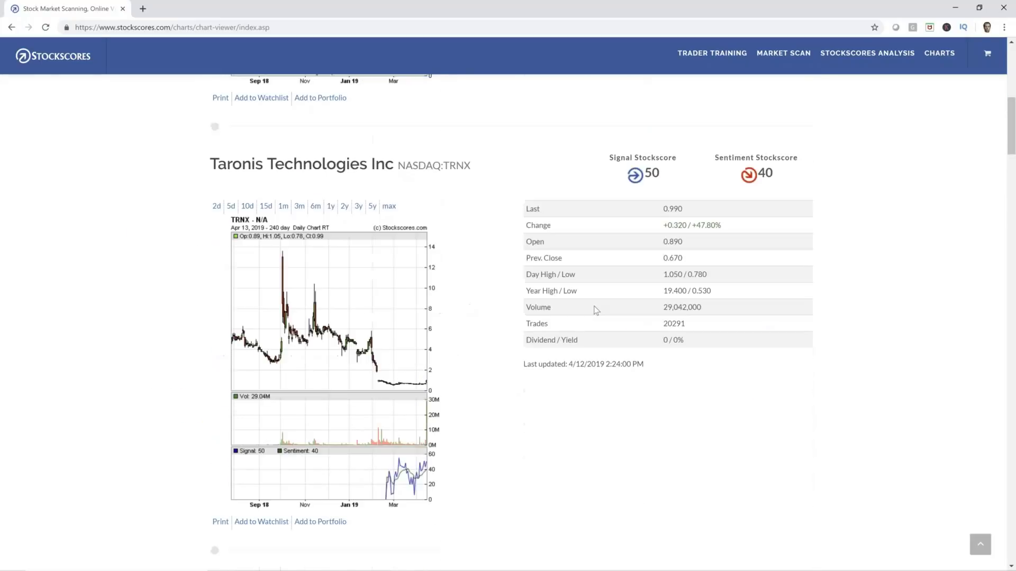
pyautogui.scroll(-2, 596, 309)
pyautogui.moveTo(422, 276)
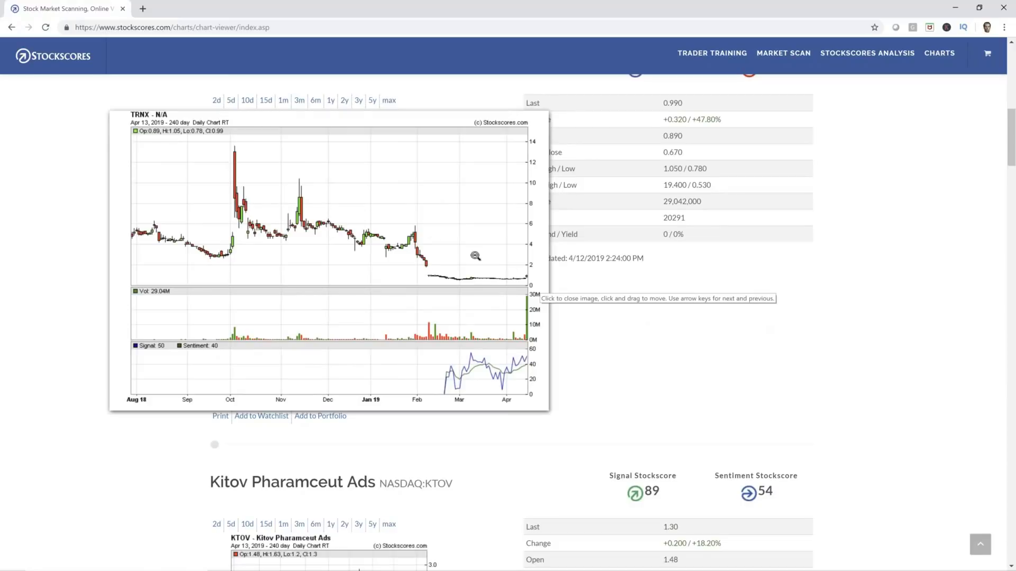
pyautogui.click(521, 287)
# Review the remaining charts on the first gallery page for breakout candidates and go to the next page
pyautogui.scroll(-4, 522, 287)
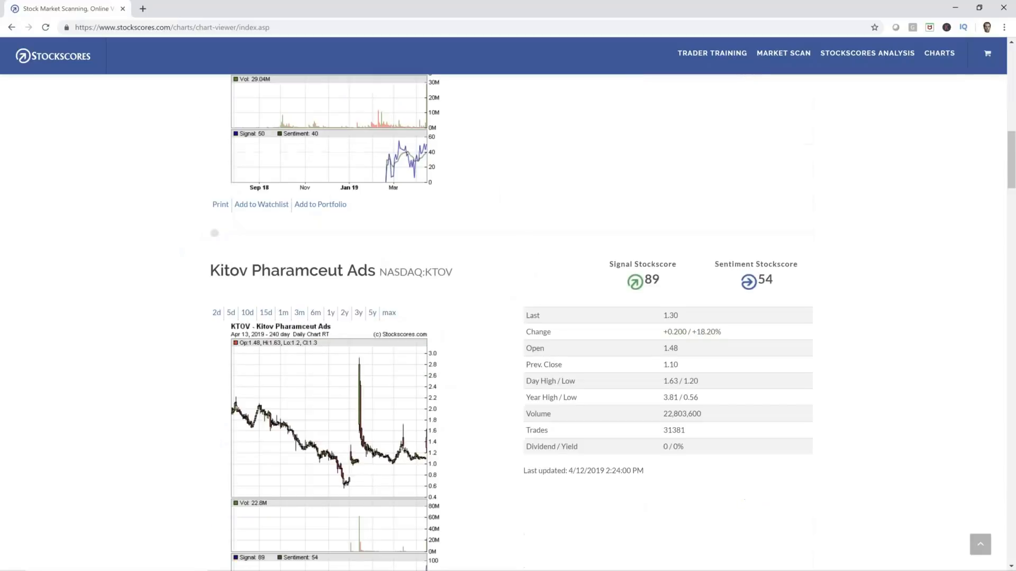
pyautogui.scroll(-2, 522, 287)
pyautogui.scroll(-17, 522, 288)
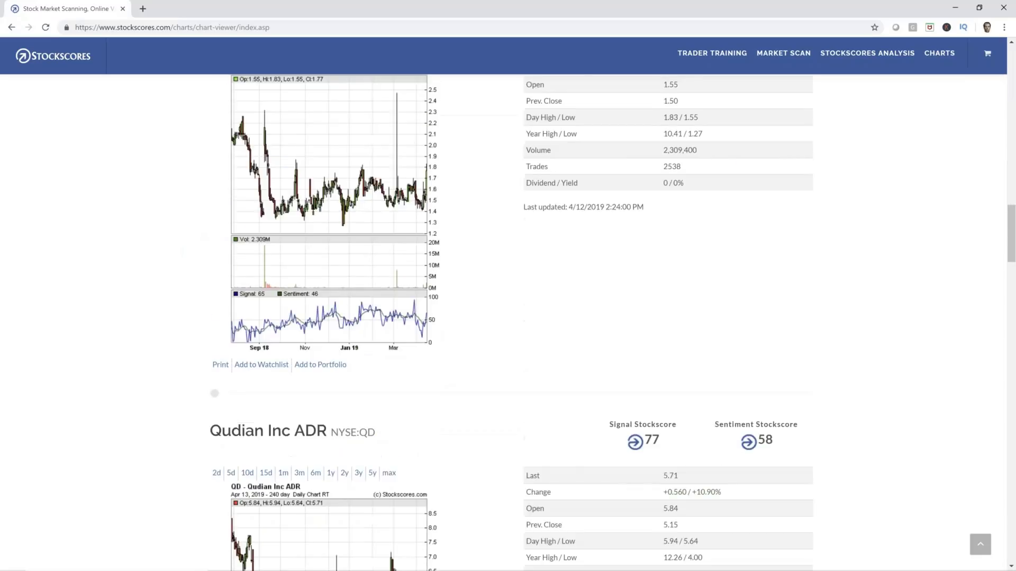
pyautogui.scroll(-14, 522, 288)
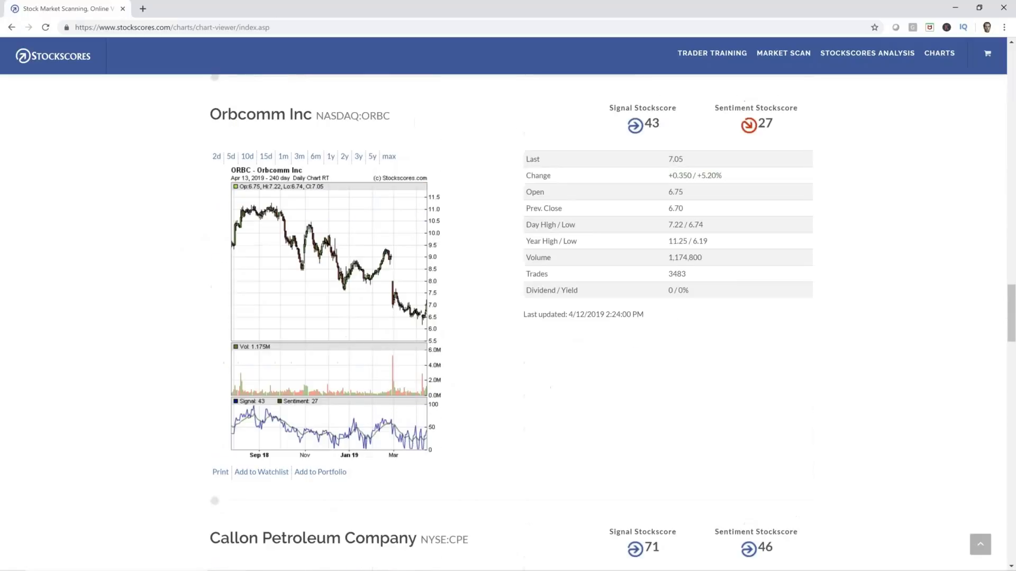
pyautogui.scroll(-9, 522, 287)
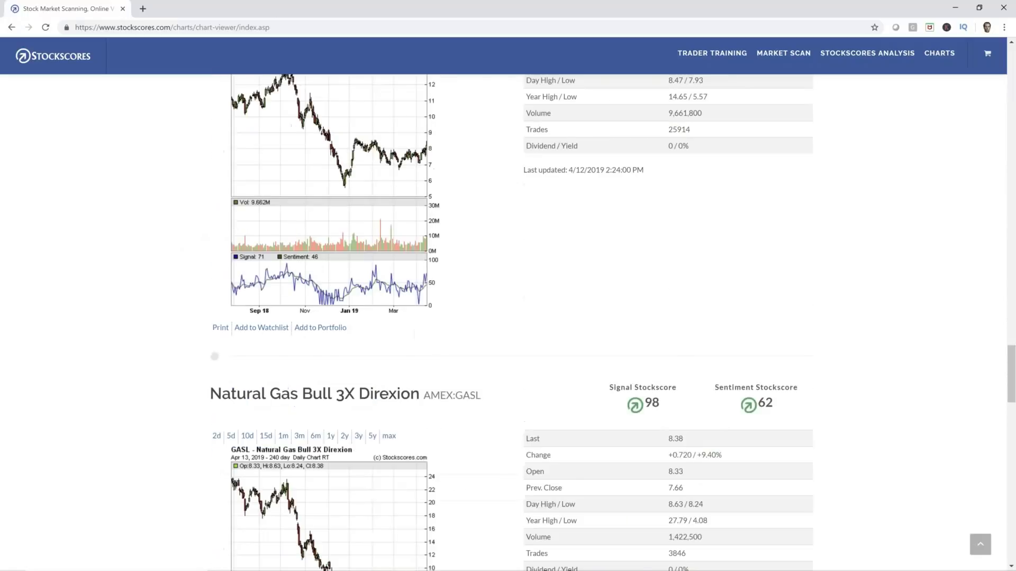
pyautogui.scroll(-14, 521, 287)
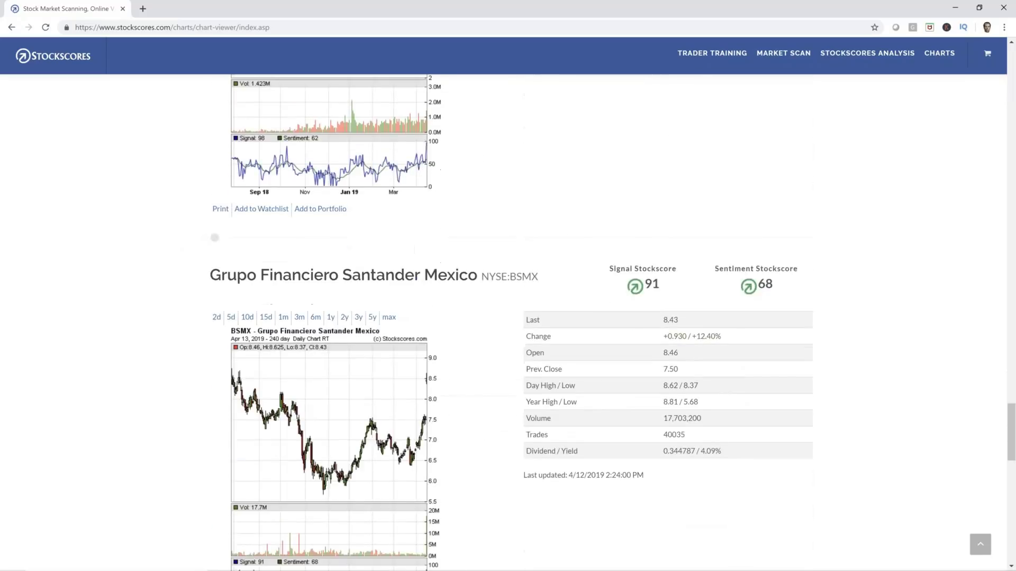
pyautogui.scroll(-9, 333, 258)
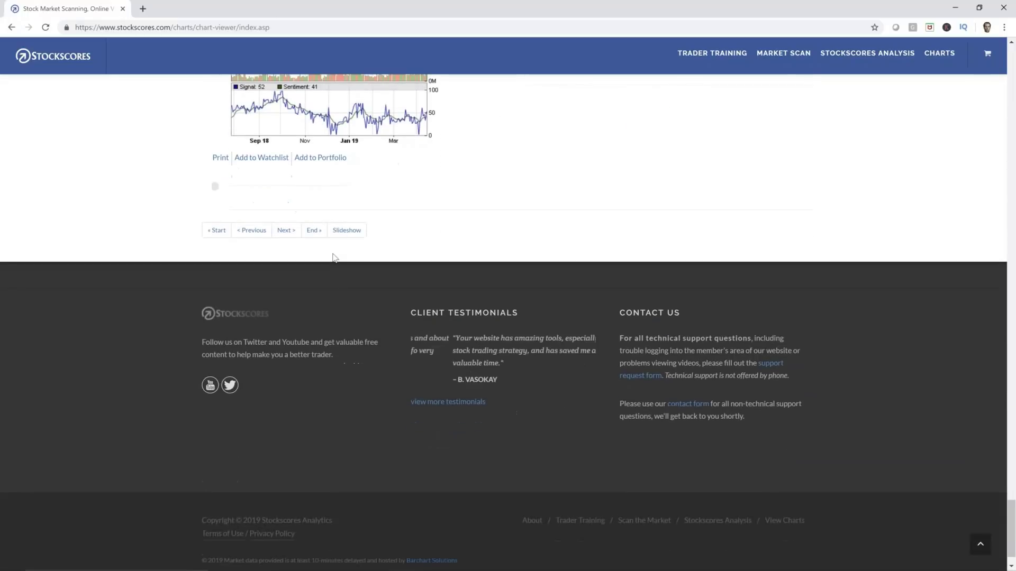
pyautogui.click(286, 230)
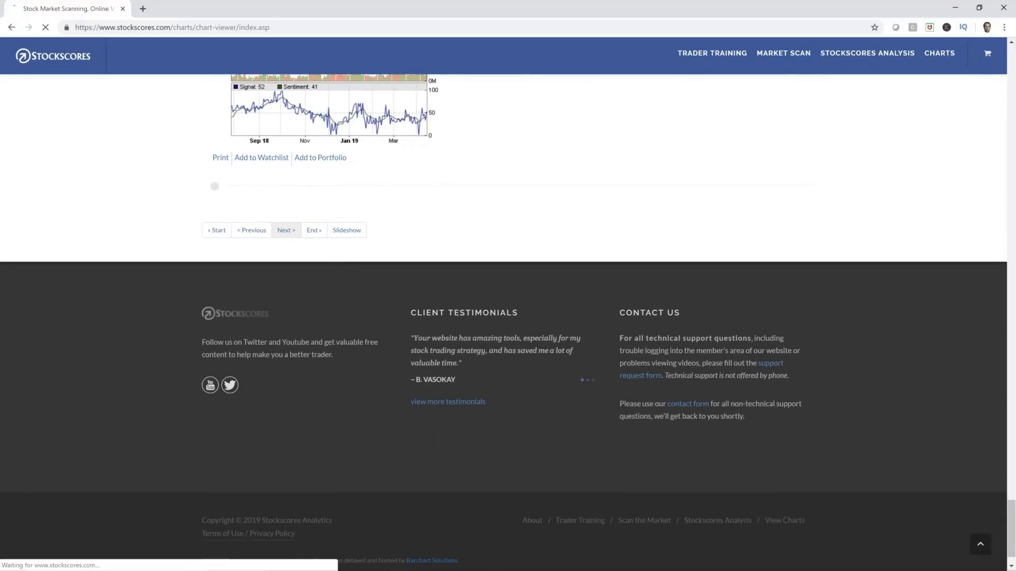
# Enlarge the WPX chart, circle the latest volume bar, and draw a horizontal line above the earlier volume peaks
pyautogui.scroll(-9, 495, 244)
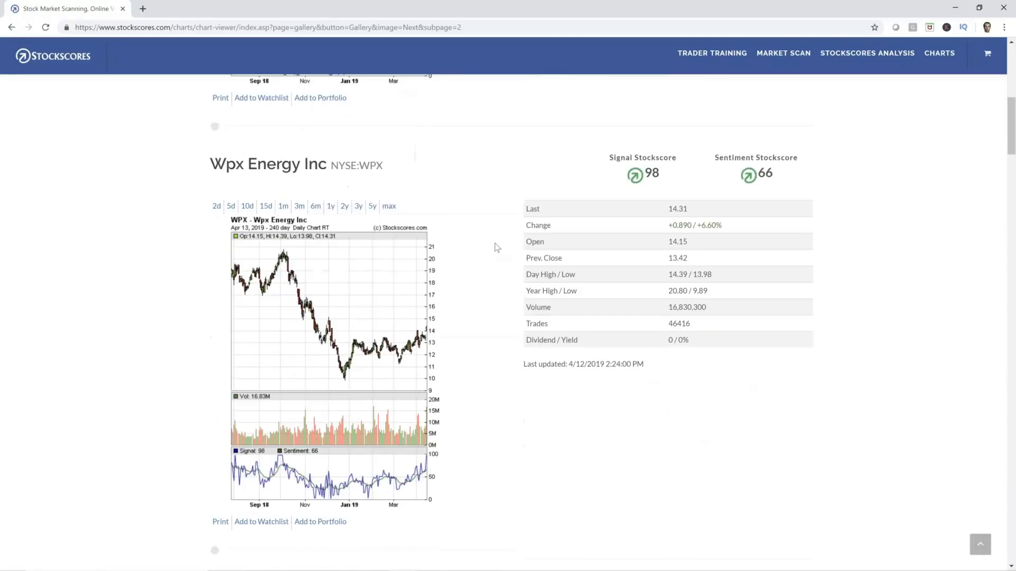
pyautogui.scroll(-1, 497, 247)
pyautogui.click(390, 268)
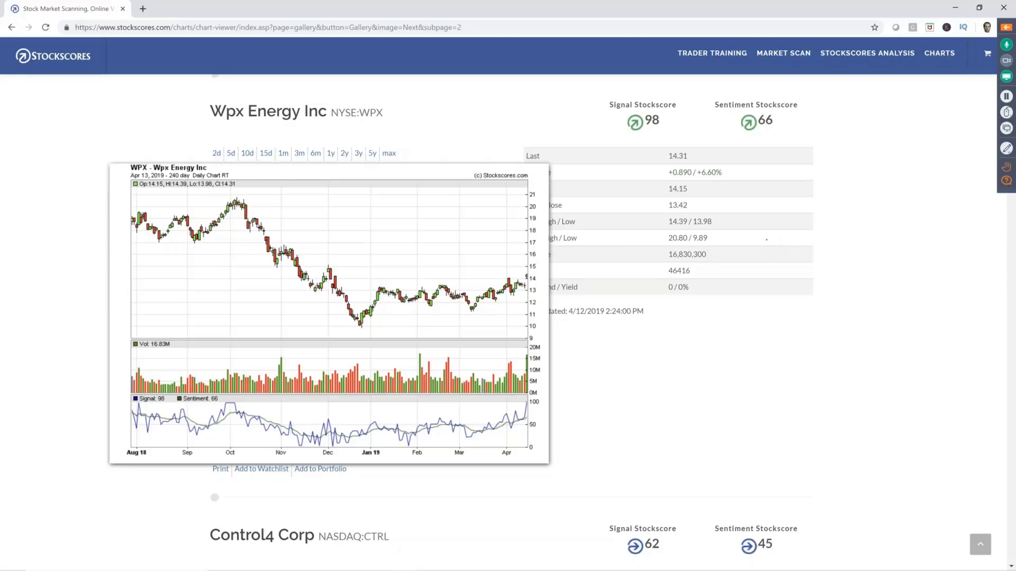
pyautogui.moveTo(528, 348)
pyautogui.mouseDown()
pyautogui.moveTo(521, 370)
pyautogui.moveTo(512, 350)
pyautogui.moveTo(181, 352)
pyautogui.mouseUp()
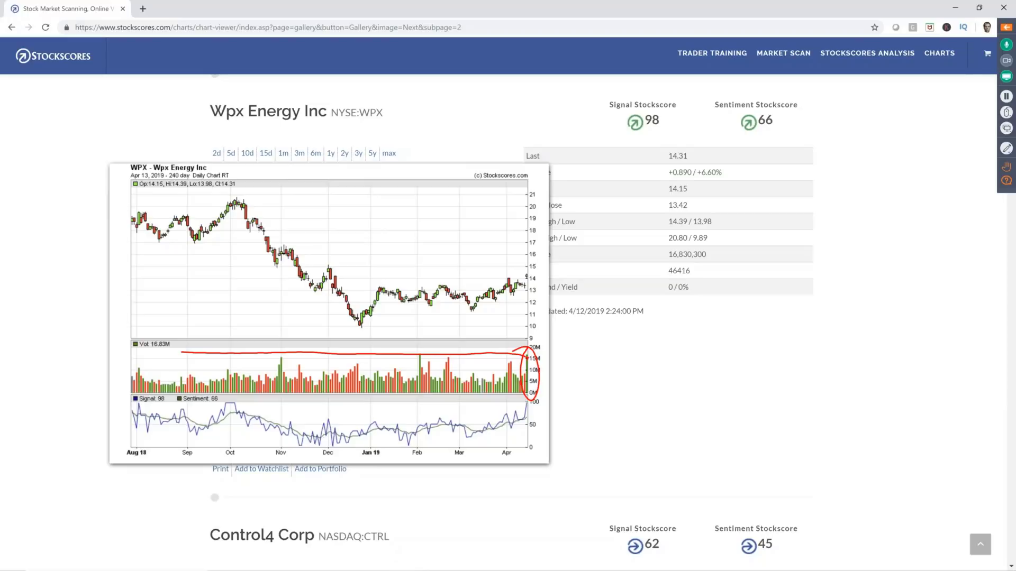
# Clear the markings, close the enlarged WPX chart, and examine the Control4 and Parsley Energy charts
pyautogui.press('Escape')
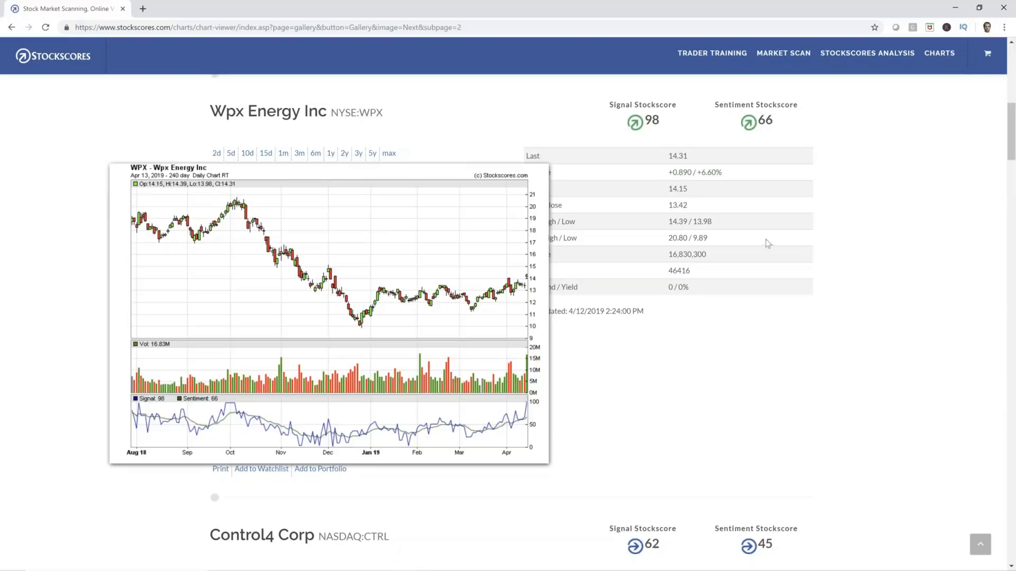
pyautogui.click(516, 324)
pyautogui.scroll(-5, 516, 326)
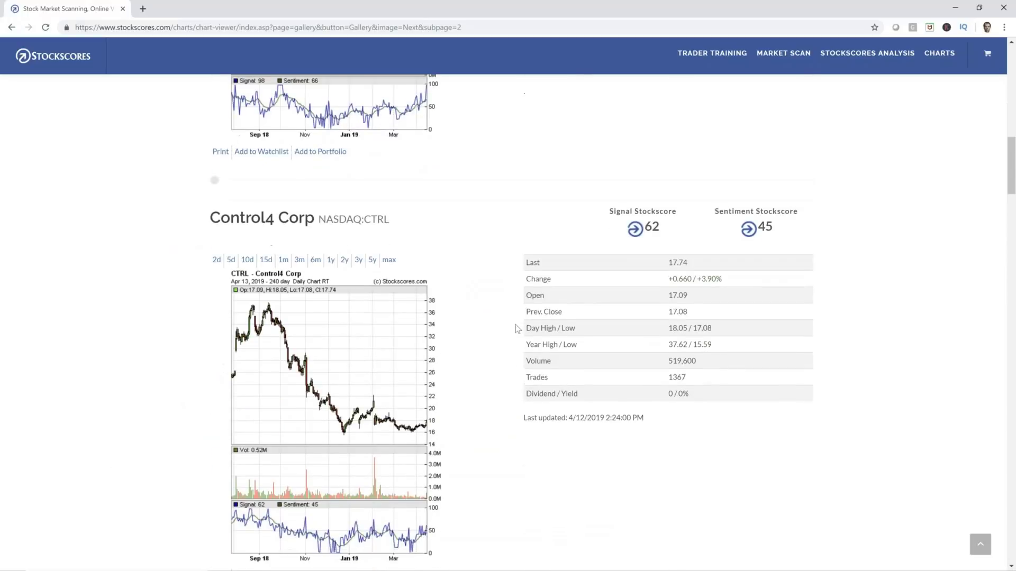
pyautogui.scroll(-3, 515, 326)
pyautogui.scroll(-3, 485, 322)
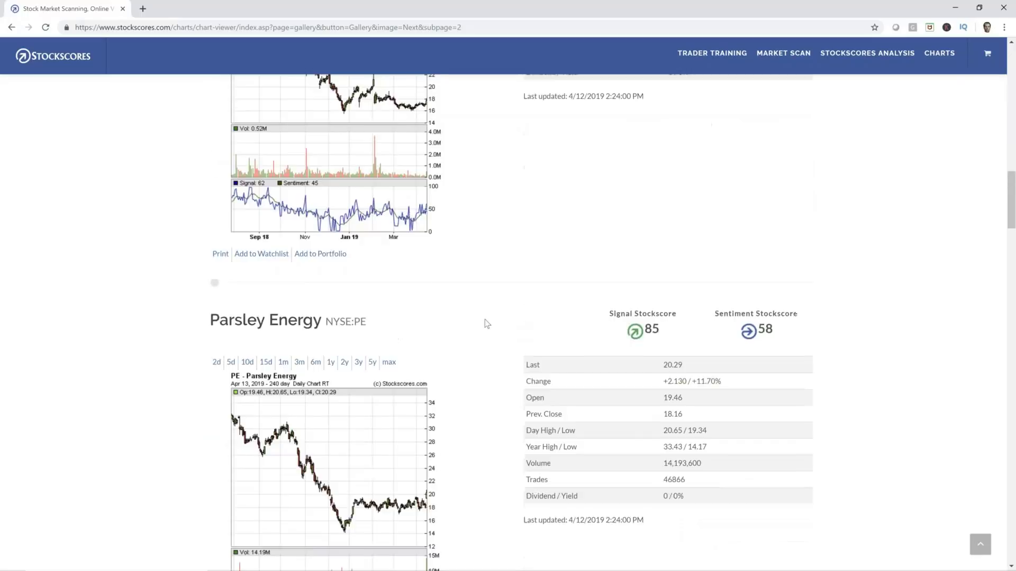
pyautogui.scroll(-3, 487, 324)
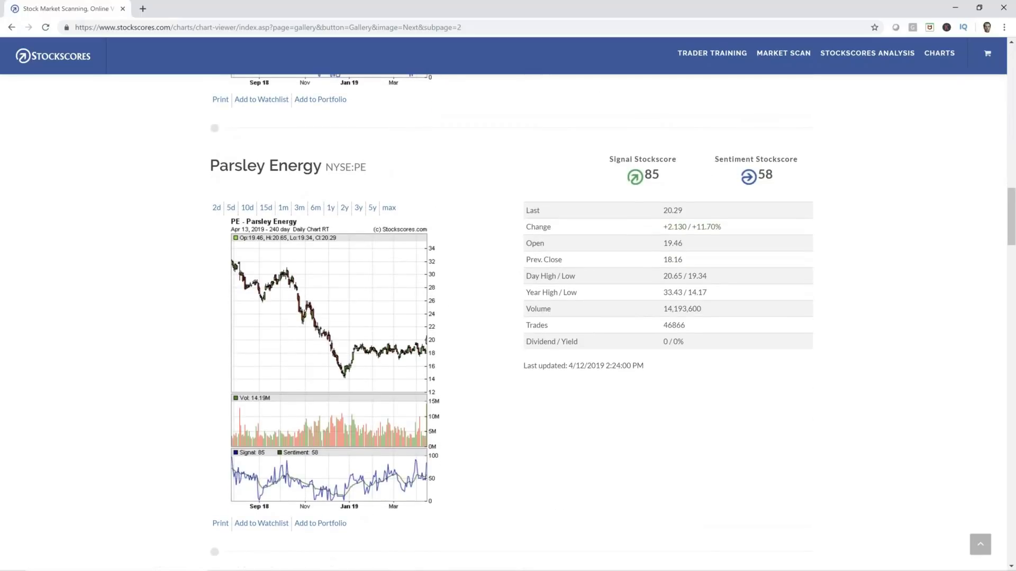
# Enlarge the MTDR chart, draw rising support and horizontal resistance lines, circle the latest candle, and clear the markings
pyautogui.scroll(-7, 416, 345)
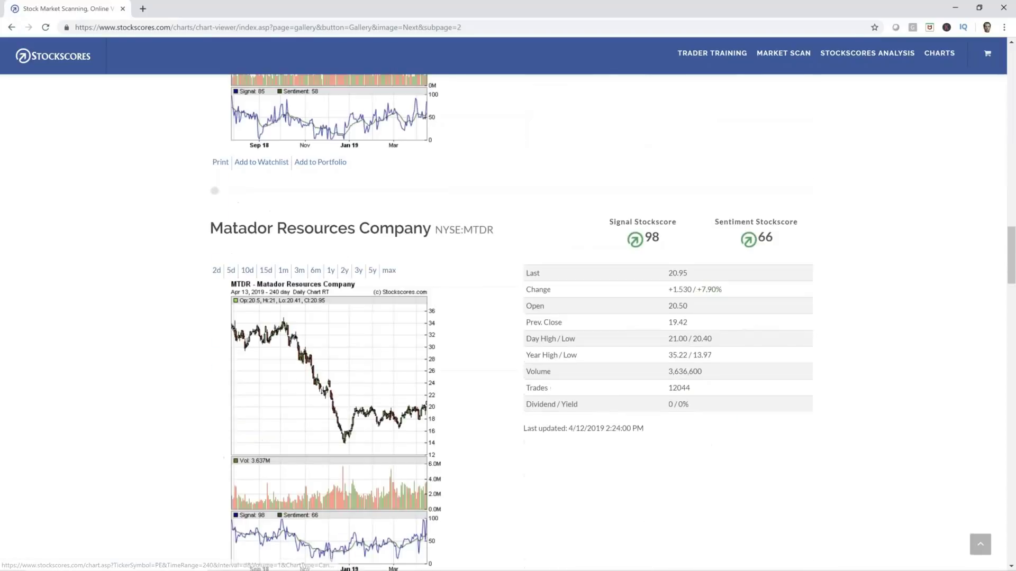
pyautogui.scroll(-1, 392, 333)
pyautogui.moveTo(317, 368)
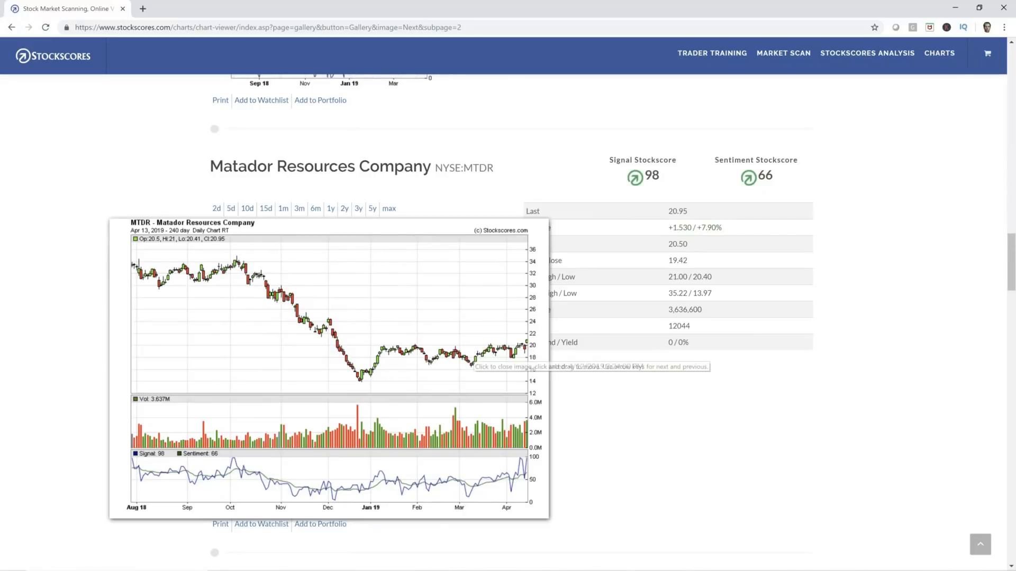
pyautogui.moveTo(449, 375); pyautogui.dragTo(545, 348)
pyautogui.moveTo(378, 346)
pyautogui.mouseDown()
pyautogui.moveTo(544, 345)
pyautogui.moveTo(506, 335)
pyautogui.mouseUp()
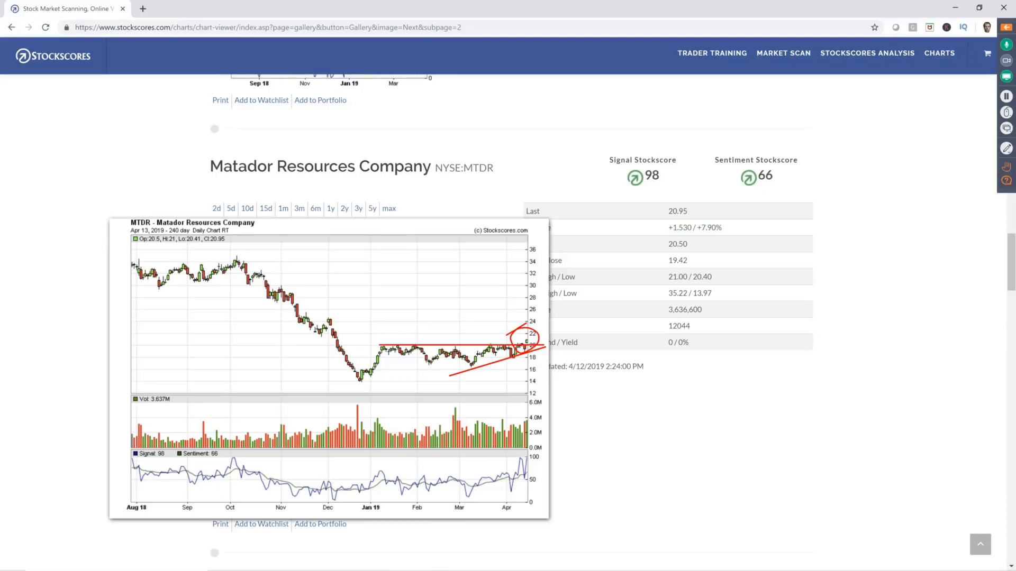
pyautogui.press('Escape')
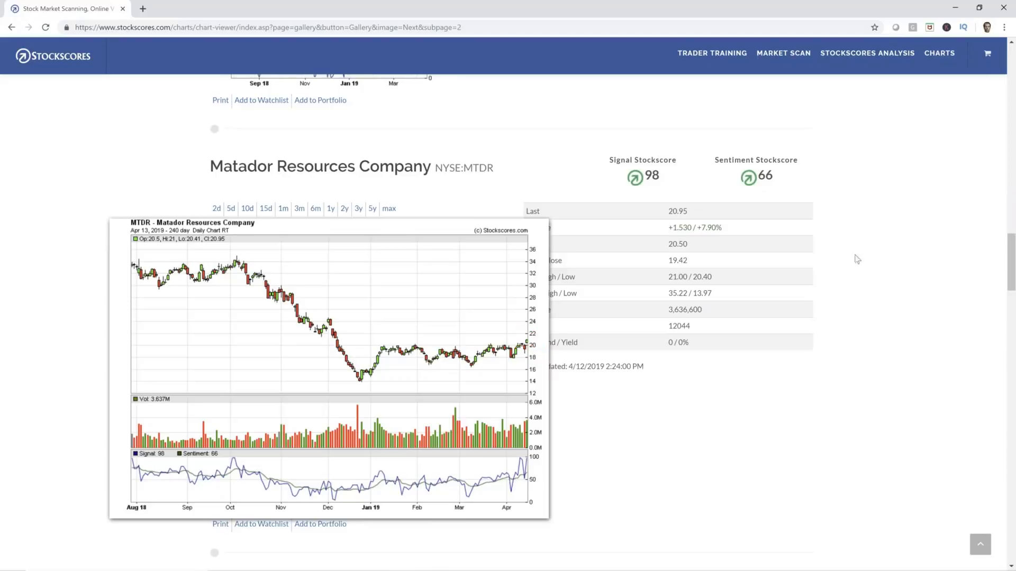
# Review the remaining charts on the second gallery page for breakout candidates and go to the third page
pyautogui.scroll(-8, 560, 322)
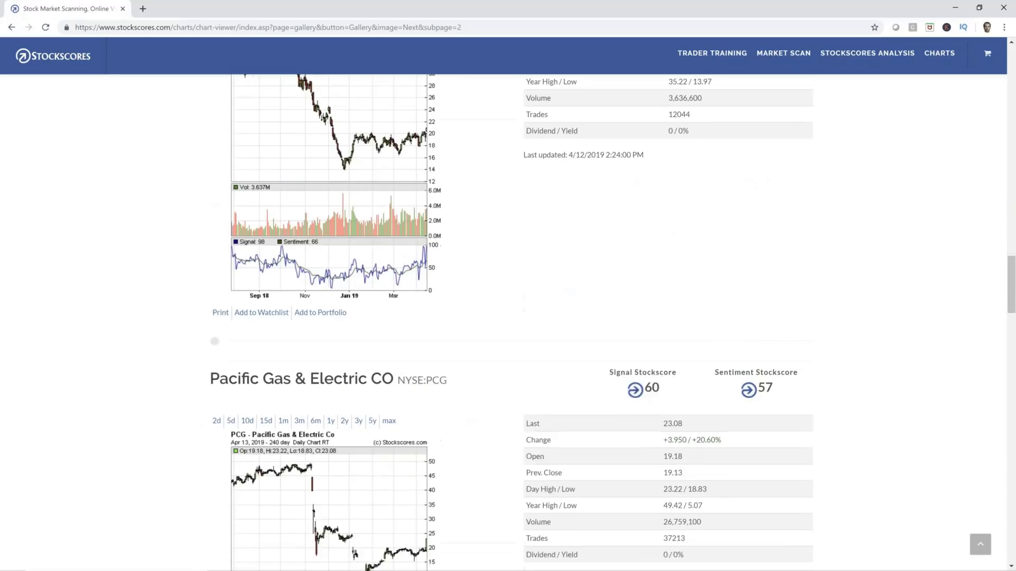
pyautogui.scroll(-2, 559, 322)
pyautogui.scroll(2, 559, 322)
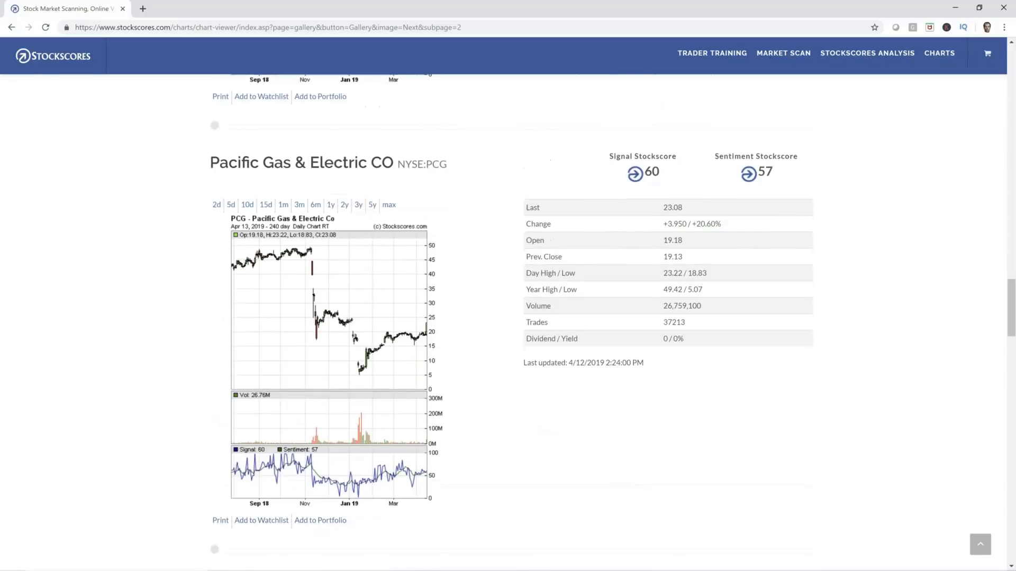
pyautogui.scroll(-7, 559, 322)
pyautogui.scroll(-13, 559, 321)
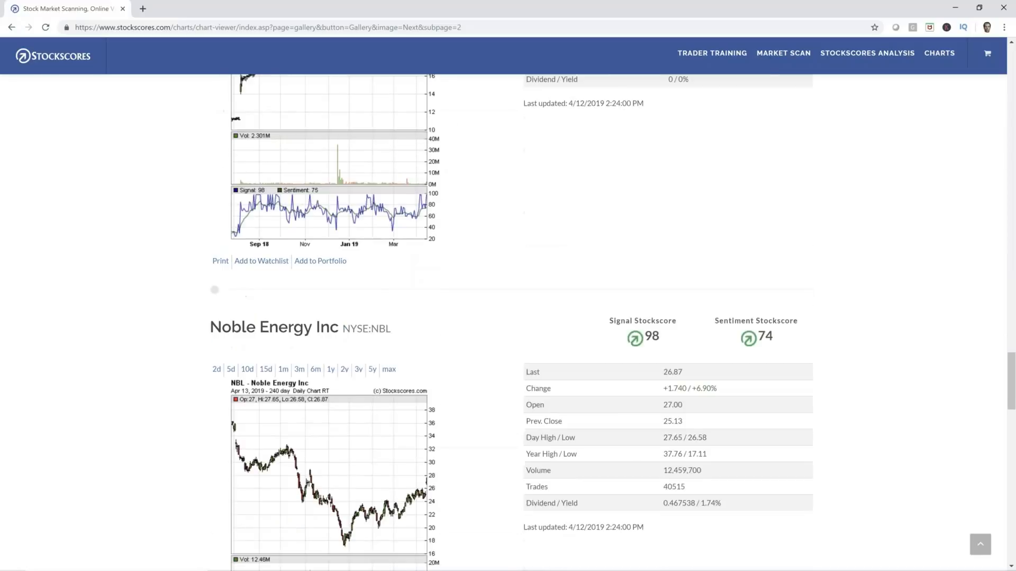
pyautogui.scroll(-4, 560, 322)
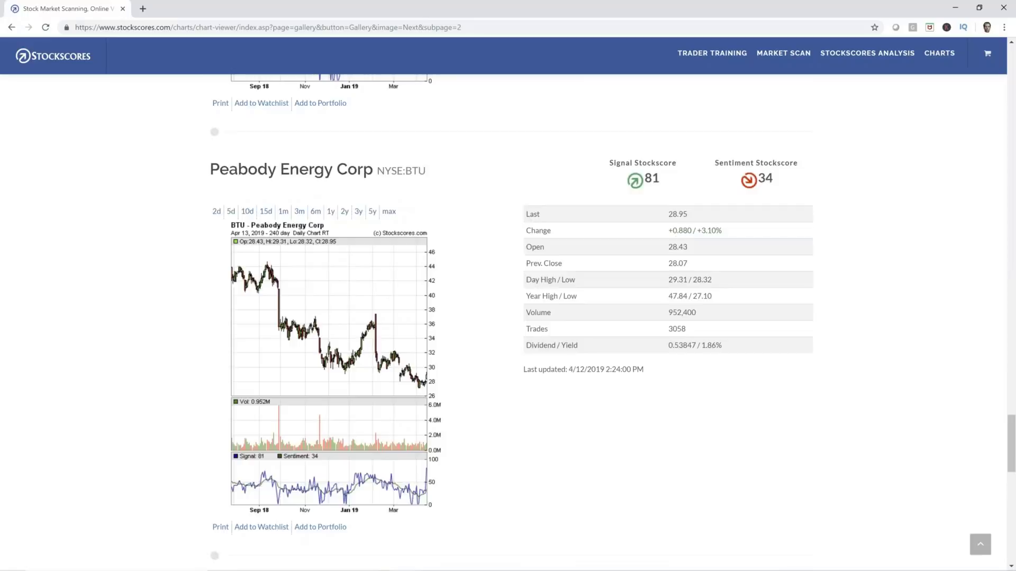
pyautogui.scroll(-8, 325, 382)
pyautogui.scroll(-4, 324, 382)
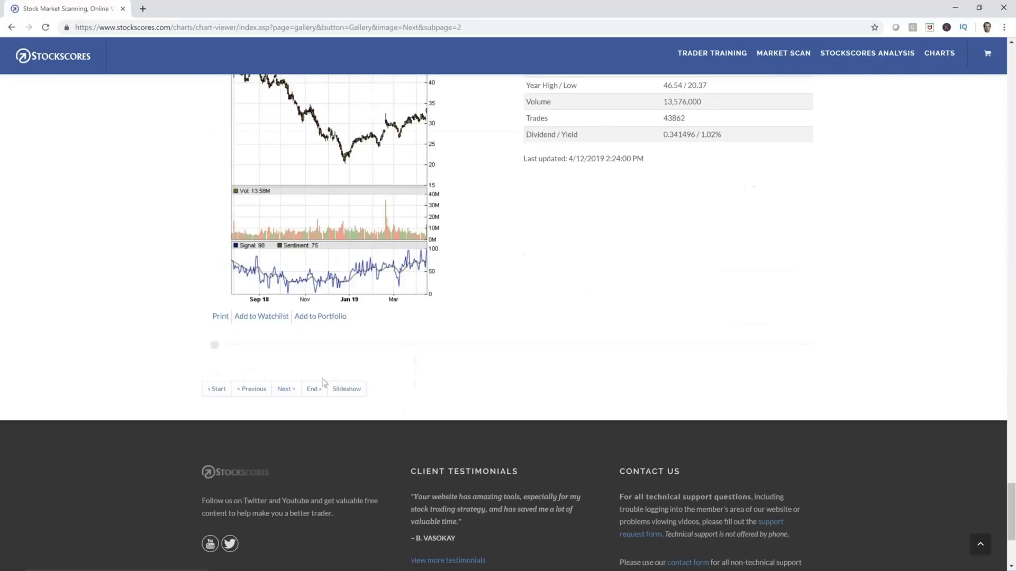
pyautogui.click(286, 389)
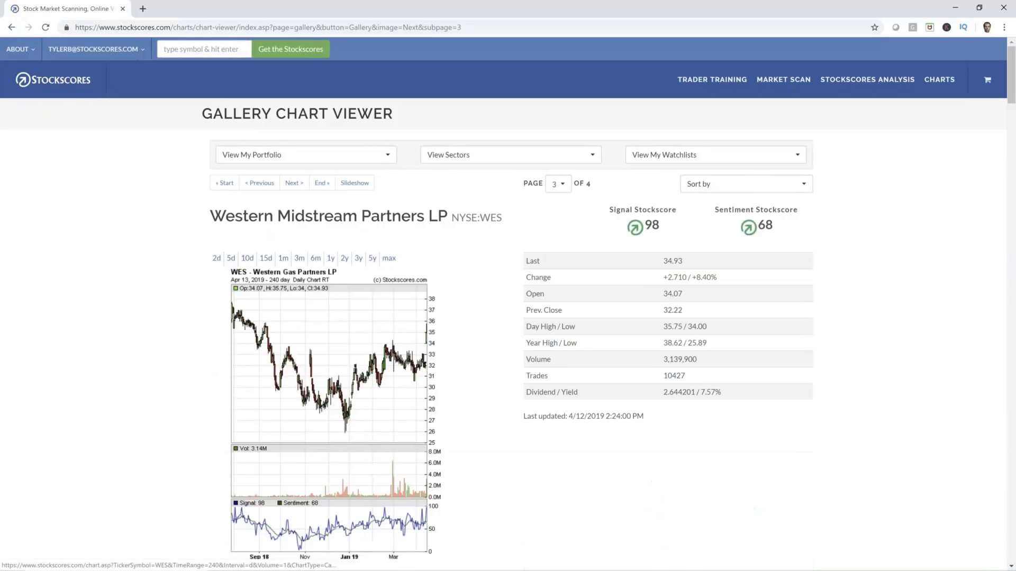
# Review the charts on the third gallery page, from Western Midstream Partners to JP Morgan Chase, for abnormal breakouts
pyautogui.scroll(-8, 328, 280)
pyautogui.scroll(-5, 328, 280)
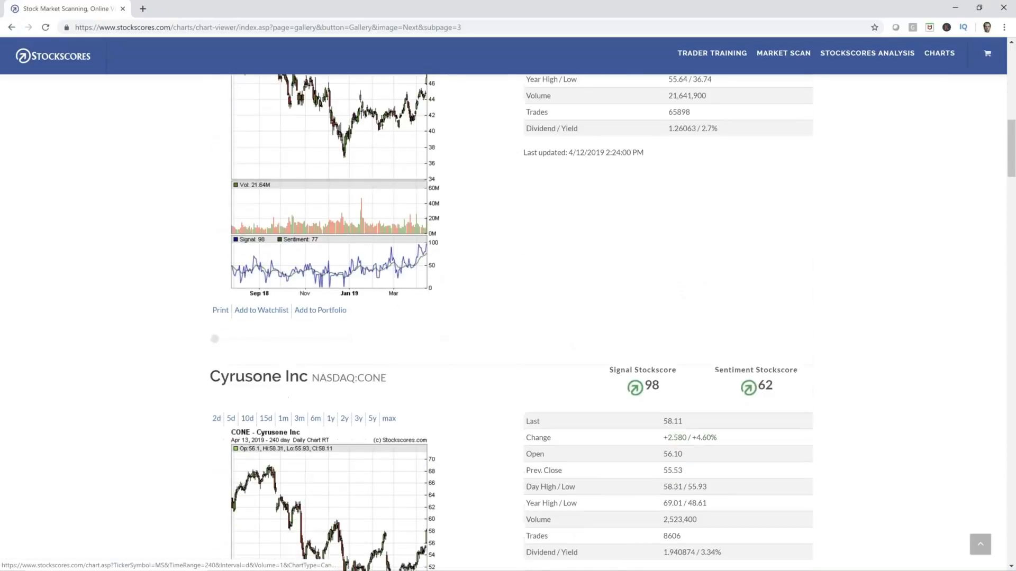
pyautogui.scroll(-10, 328, 280)
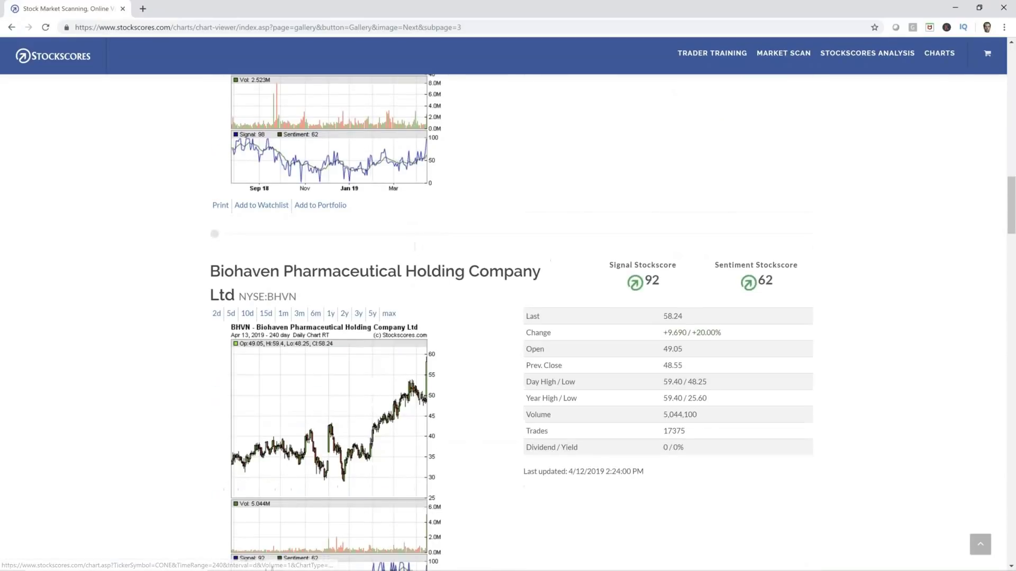
pyautogui.scroll(-9, 328, 280)
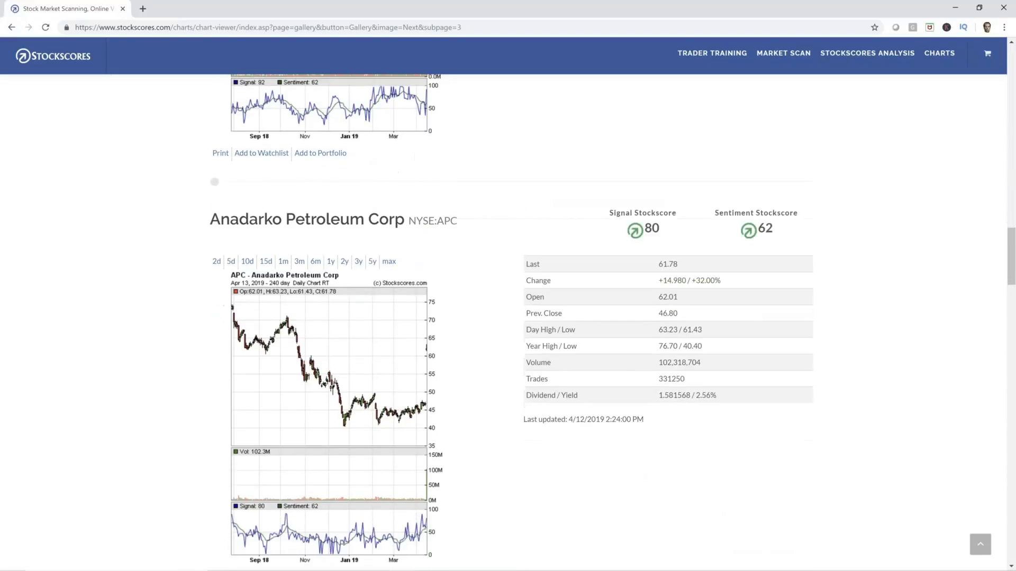
pyautogui.scroll(-7, 327, 281)
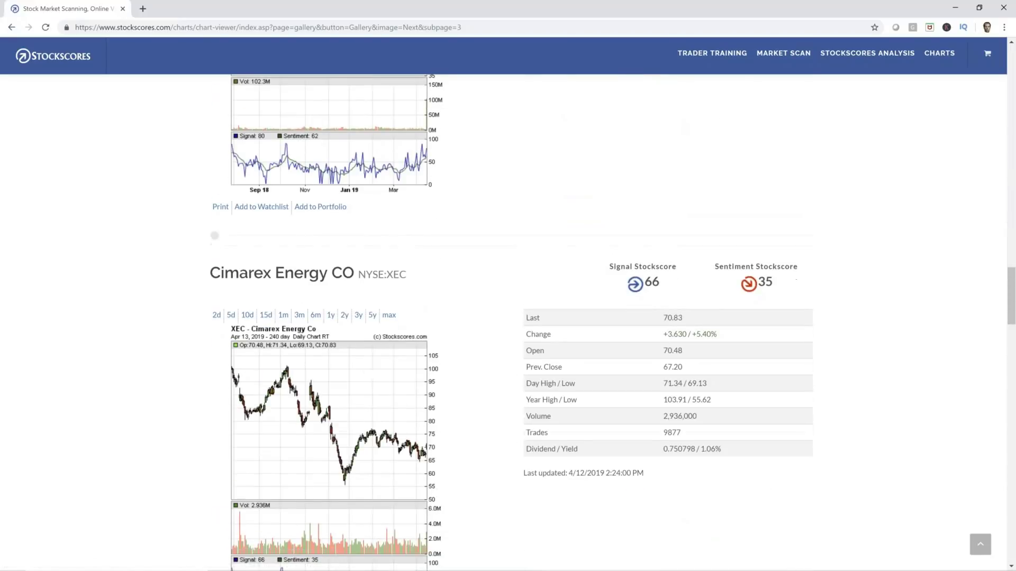
pyautogui.scroll(-9, 328, 281)
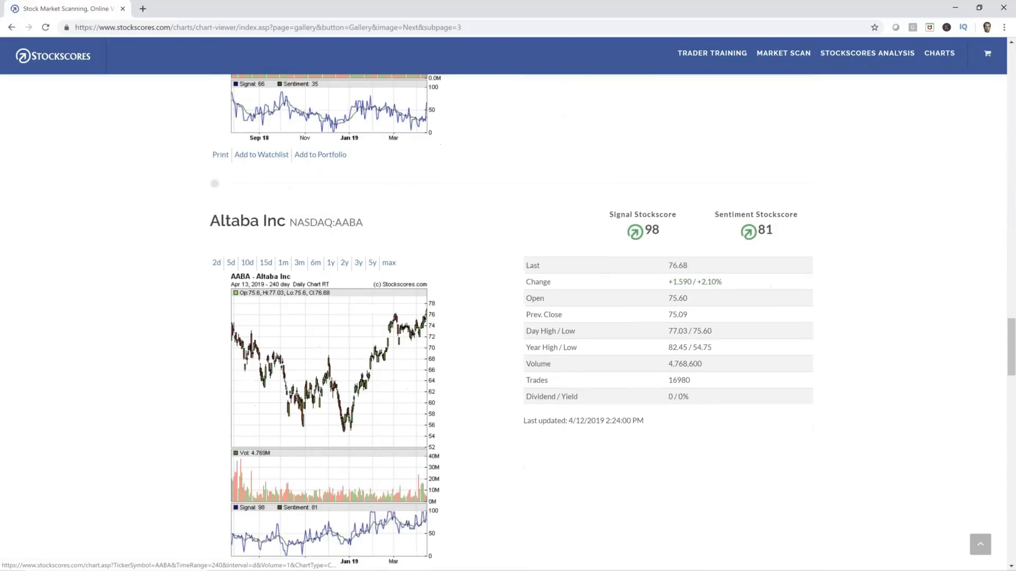
pyautogui.scroll(-11, 328, 280)
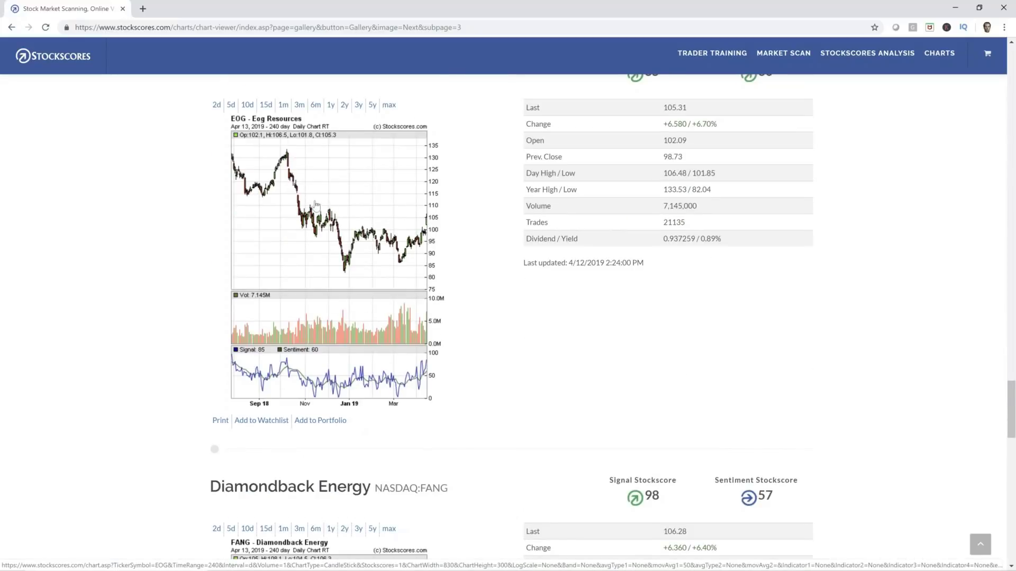
pyautogui.scroll(-5, 330, 204)
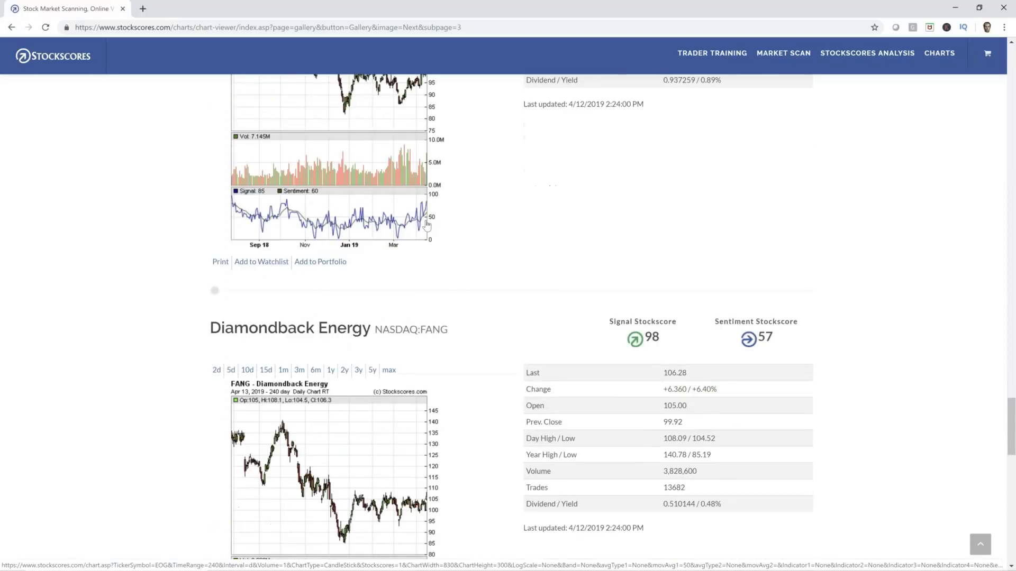
pyautogui.scroll(-2, 441, 274)
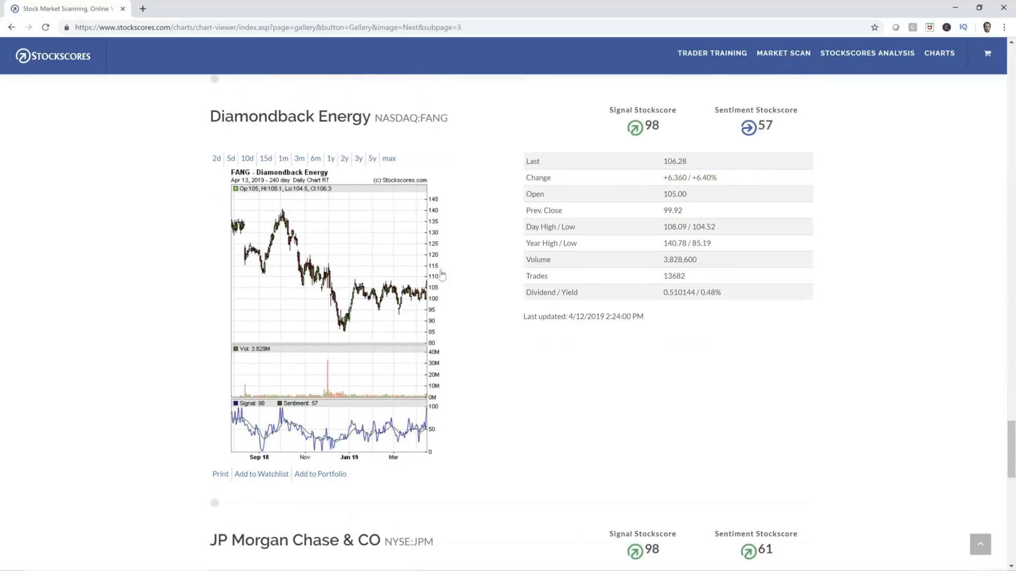
pyautogui.scroll(-7, 441, 274)
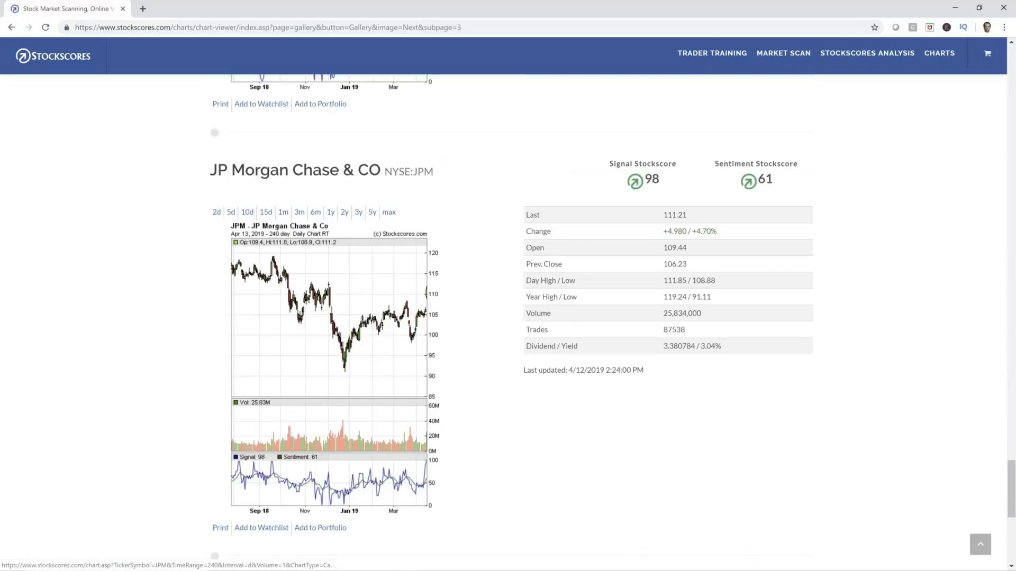
pyautogui.scroll(-1, 328, 317)
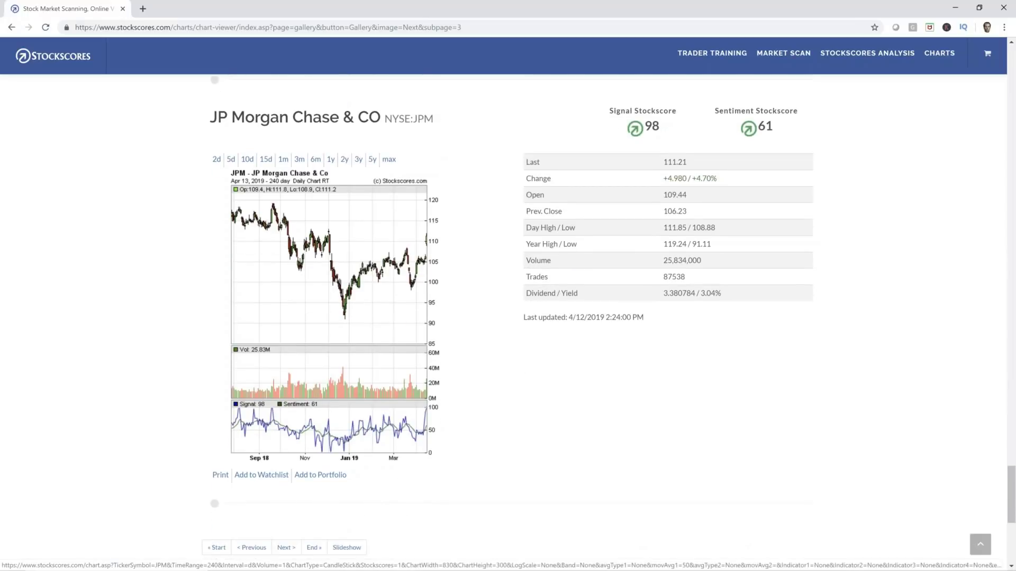
pyautogui.scroll(-1, 328, 318)
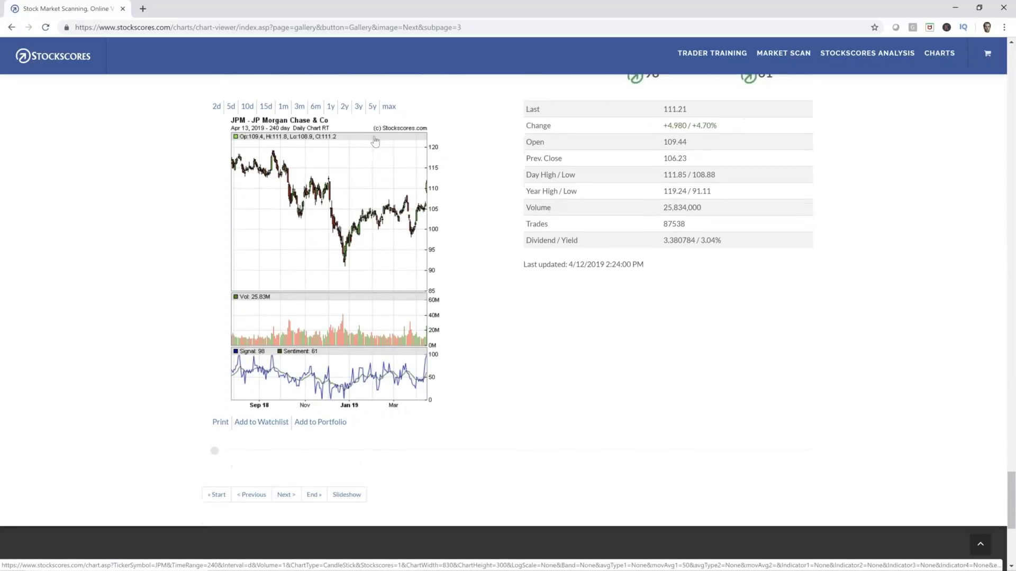
# Show the JP Morgan Chase chart over three years and go to the fourth gallery page
pyautogui.click(359, 107)
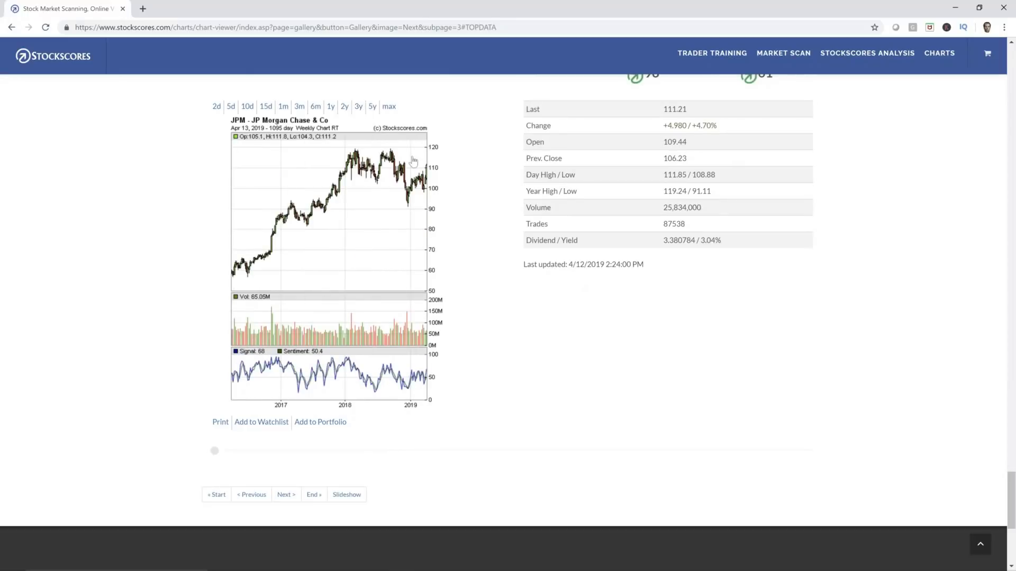
pyautogui.scroll(-5, 476, 232)
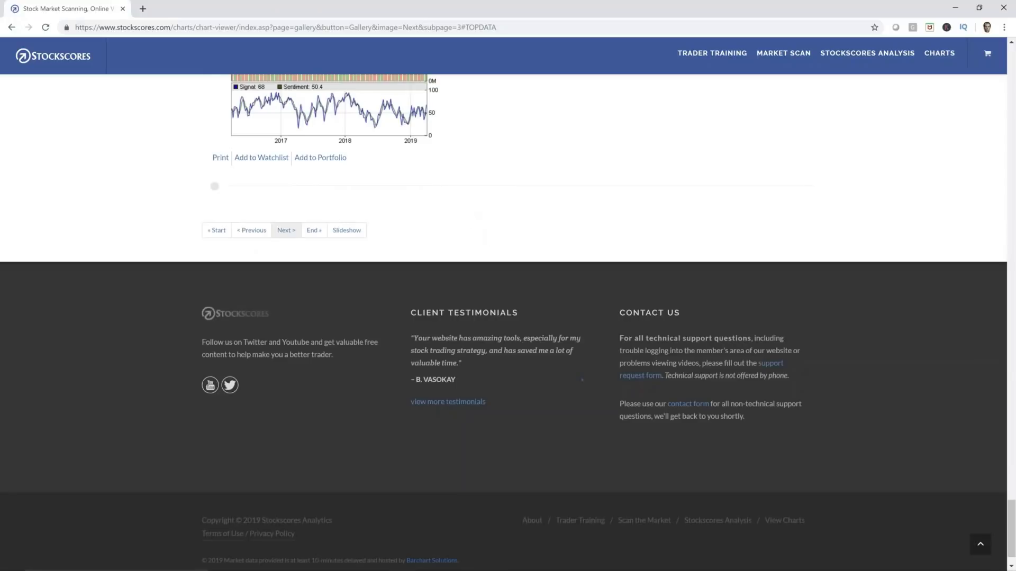
pyautogui.click(286, 230)
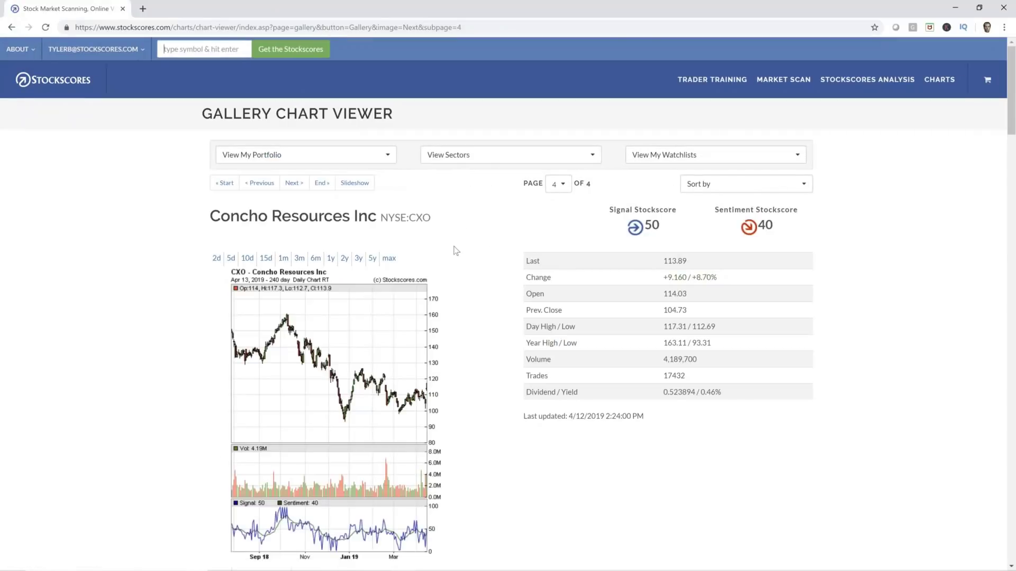
# Review the fourth gallery page, showing the Pioneer Natural Resources and McDonald's charts over three years
pyautogui.scroll(-3, 456, 250)
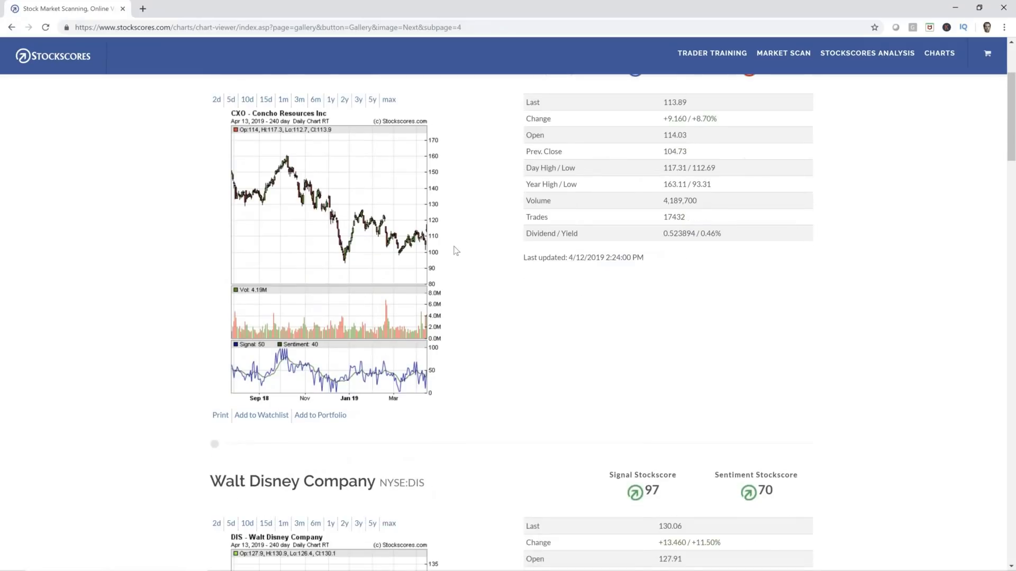
pyautogui.scroll(-7, 456, 251)
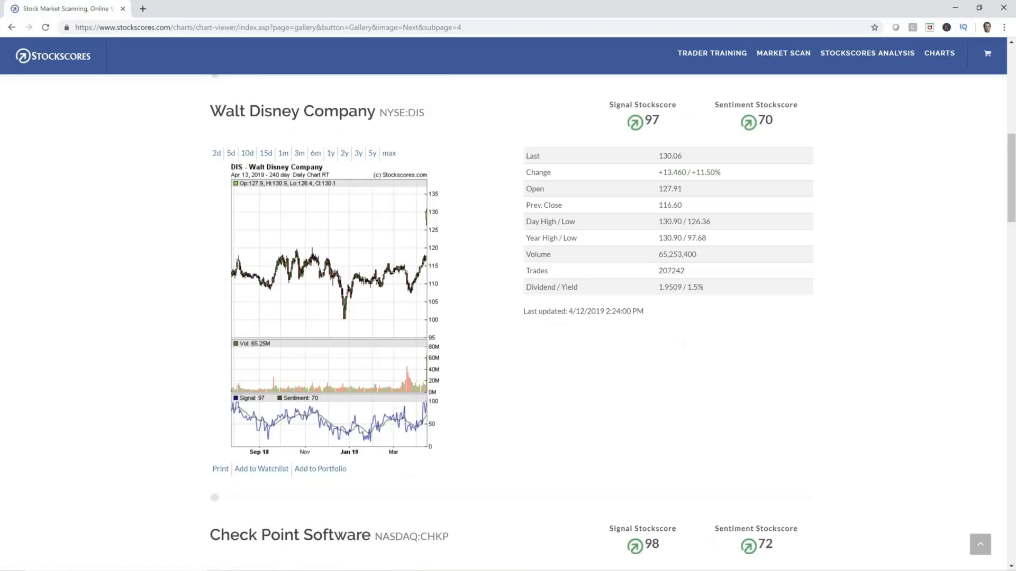
pyautogui.scroll(-8, 471, 269)
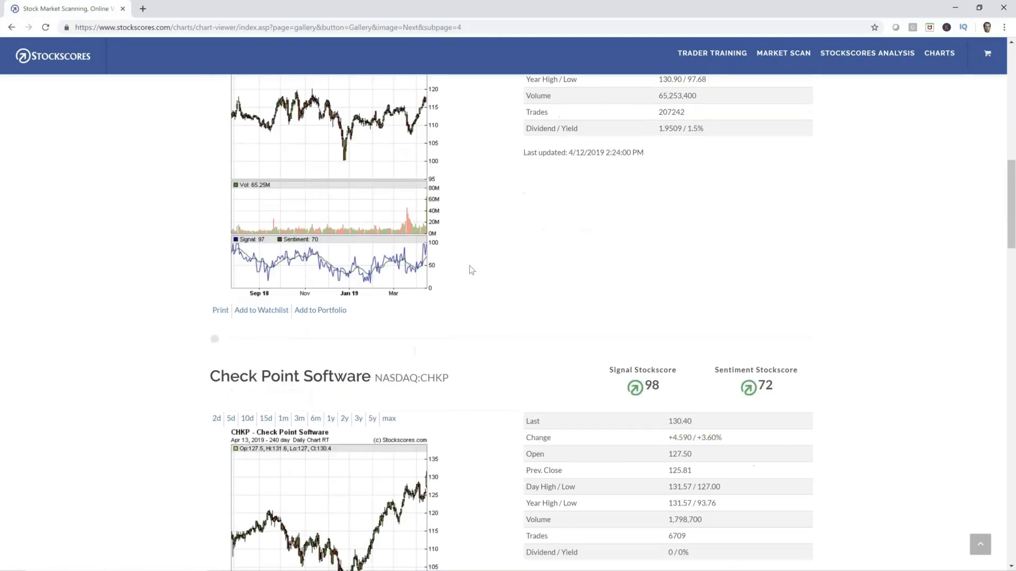
pyautogui.scroll(-6, 472, 270)
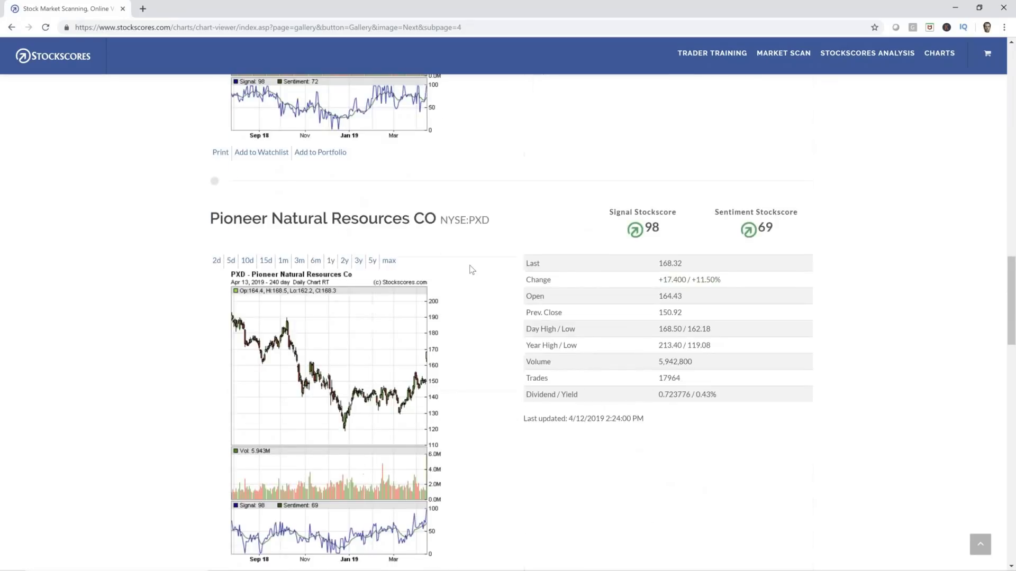
pyautogui.click(358, 263)
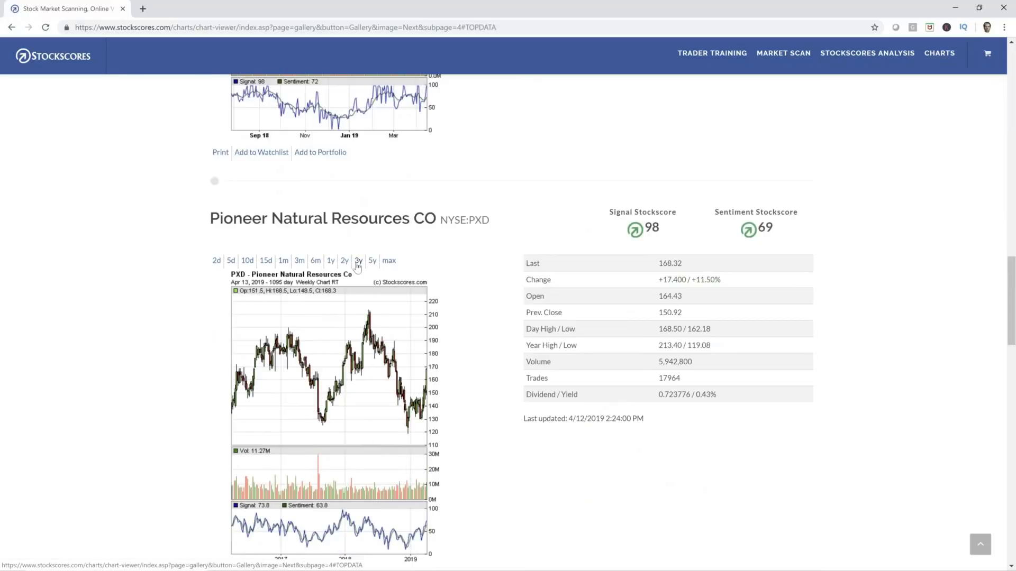
pyautogui.scroll(-9, 358, 266)
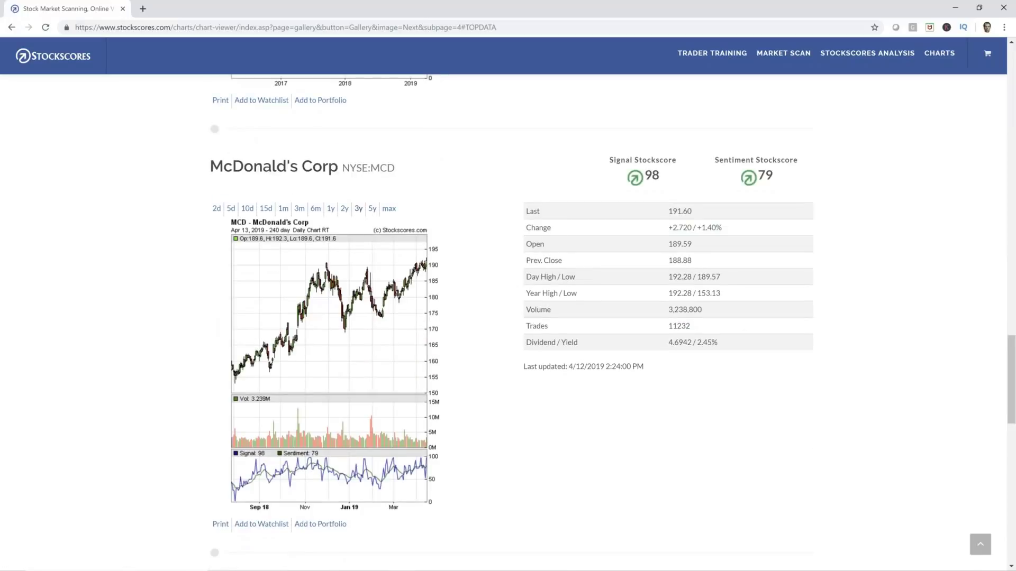
pyautogui.click(358, 210)
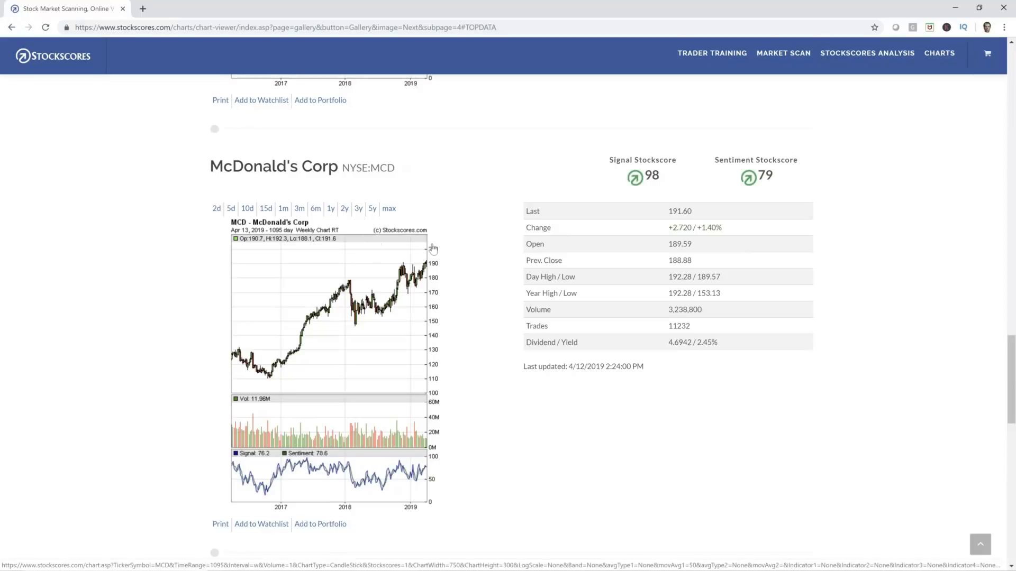
# Review the Markel Corp chart at the end of the fourth gallery page for an abnormal breakout
pyautogui.scroll(-6, 444, 249)
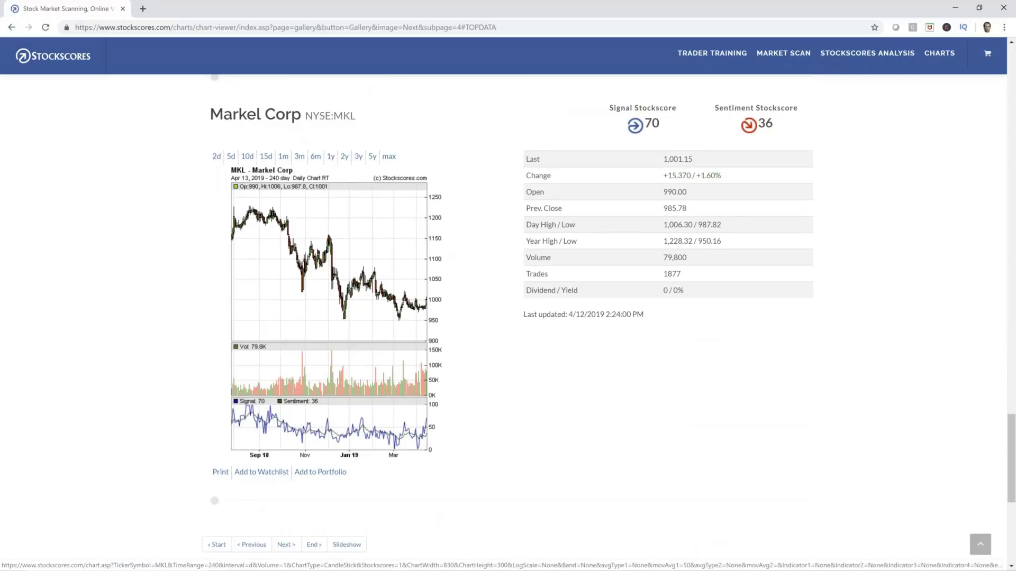
pyautogui.scroll(-4, 328, 317)
pyautogui.scroll(6, 328, 318)
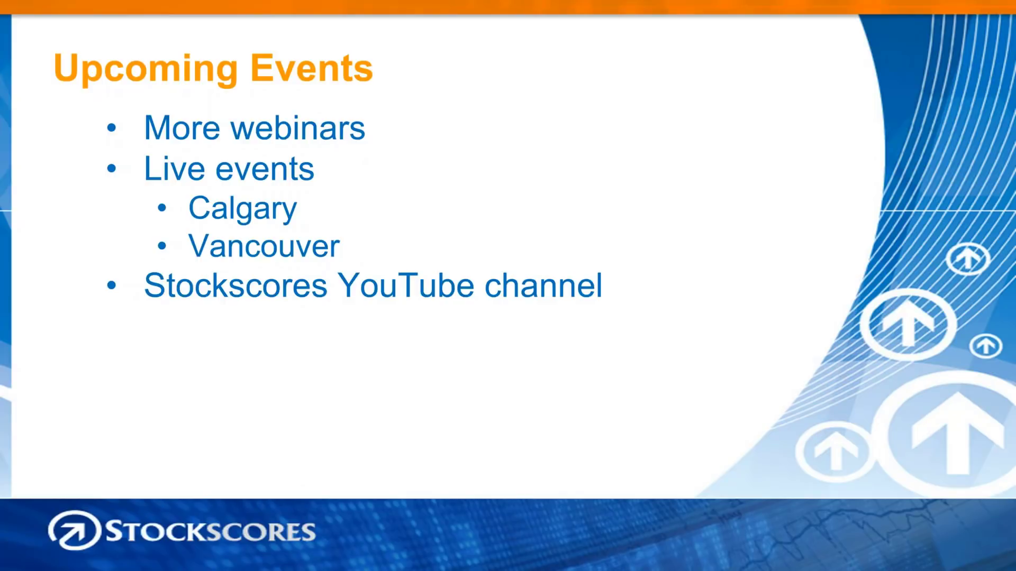
# Switch from the presentation slide to the browser and open the Stockscores Upcoming Events page
pyautogui.hotkey('alt', 'Tab')
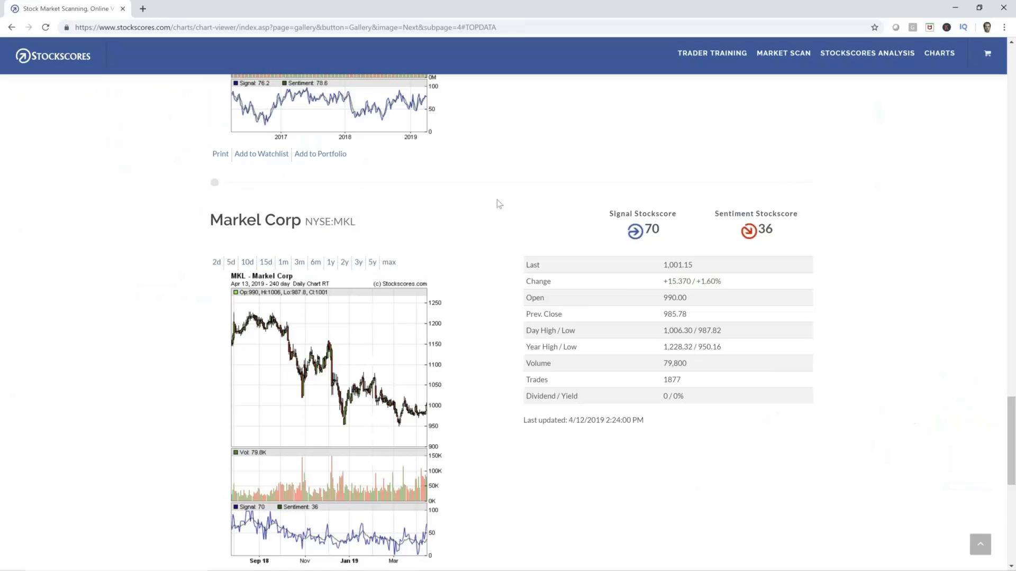
pyautogui.moveTo(688, 55)
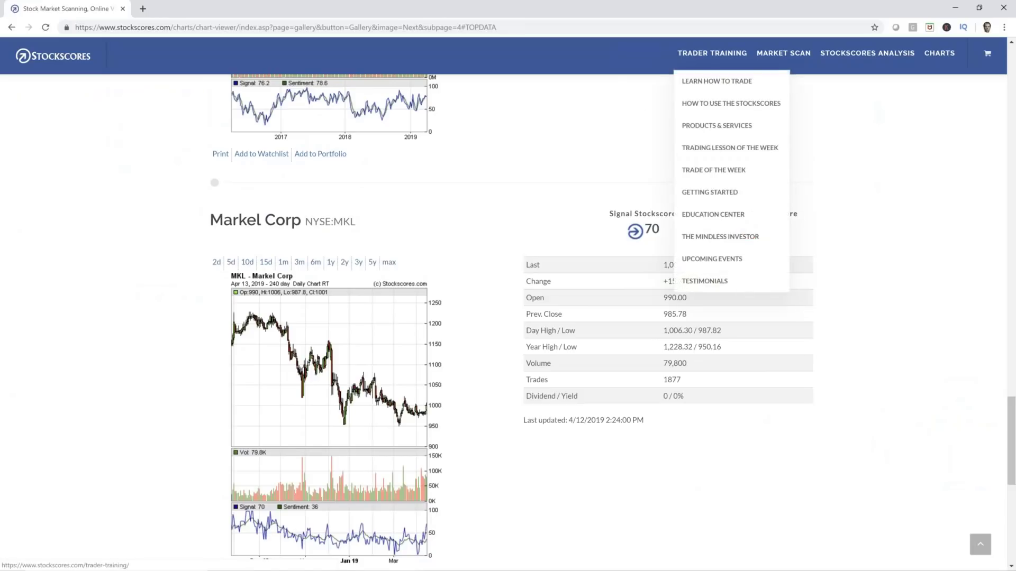
pyautogui.click(719, 259)
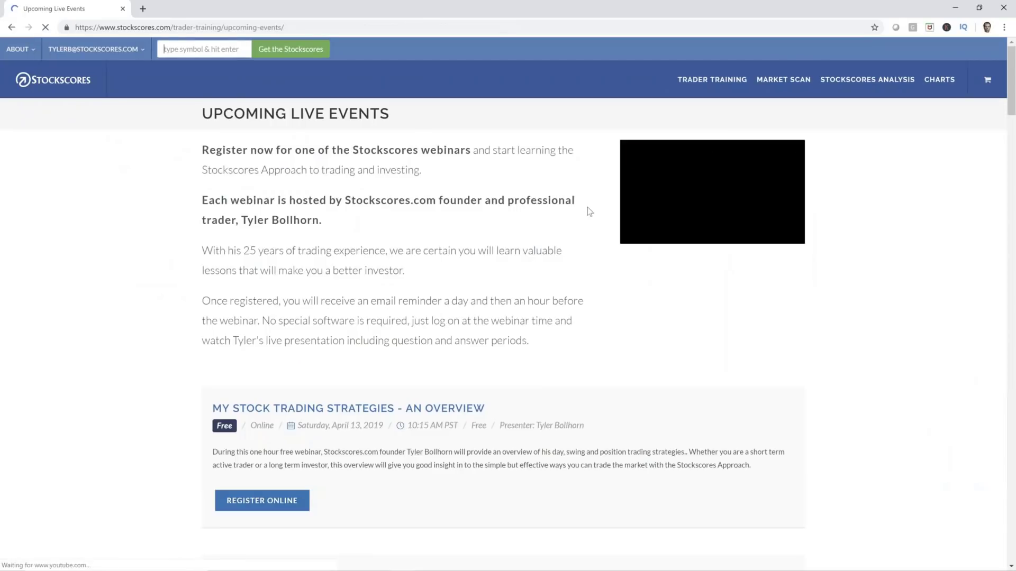
# Review the listed webinars and live events down to the Stockscores Strategy Focus Live - Calgary class and return to the presentation slide
pyautogui.scroll(-3, 516, 209)
pyautogui.scroll(-2, 516, 210)
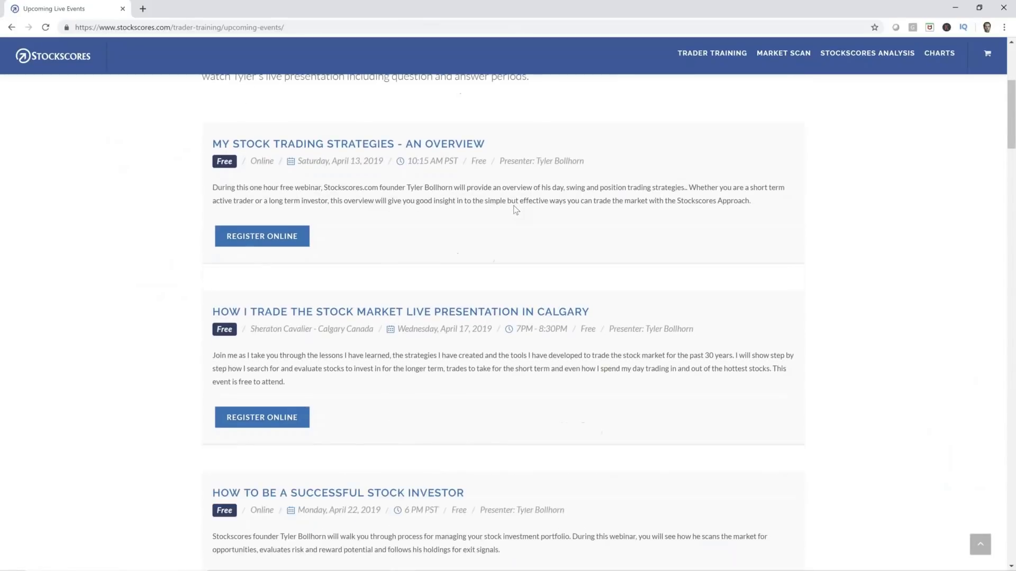
pyautogui.scroll(-3, 384, 149)
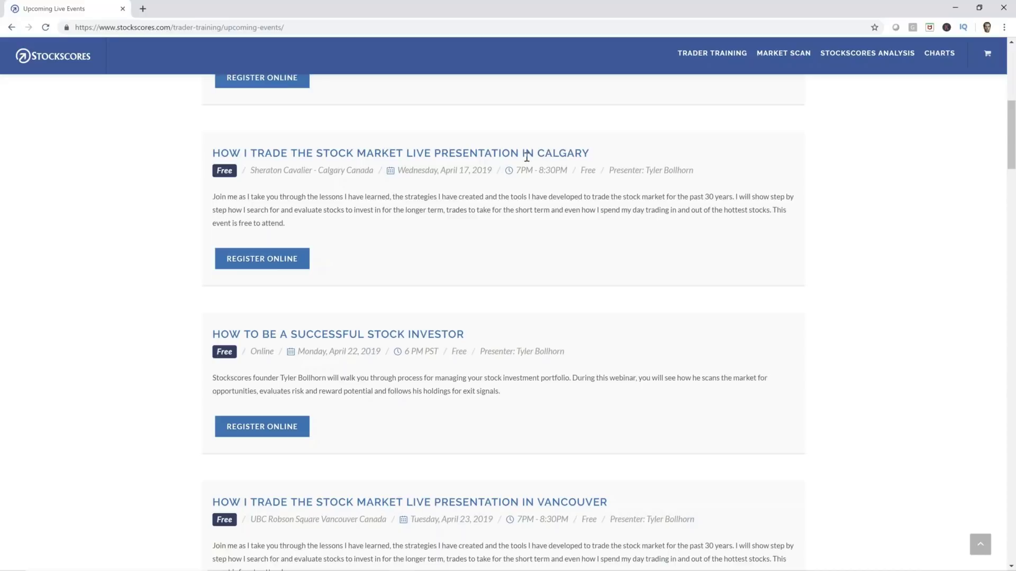
pyautogui.scroll(-2, 486, 206)
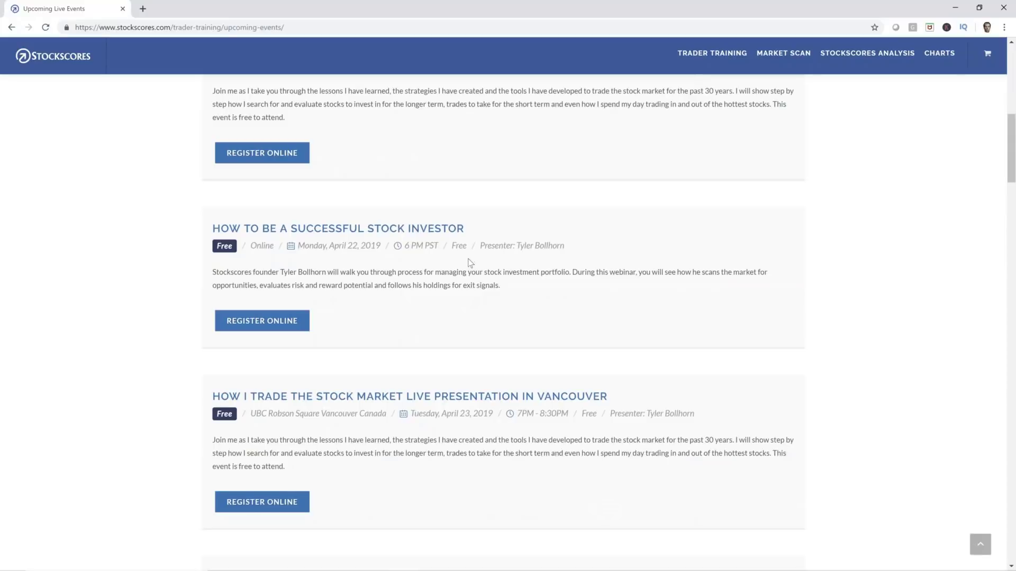
pyautogui.scroll(-3, 470, 262)
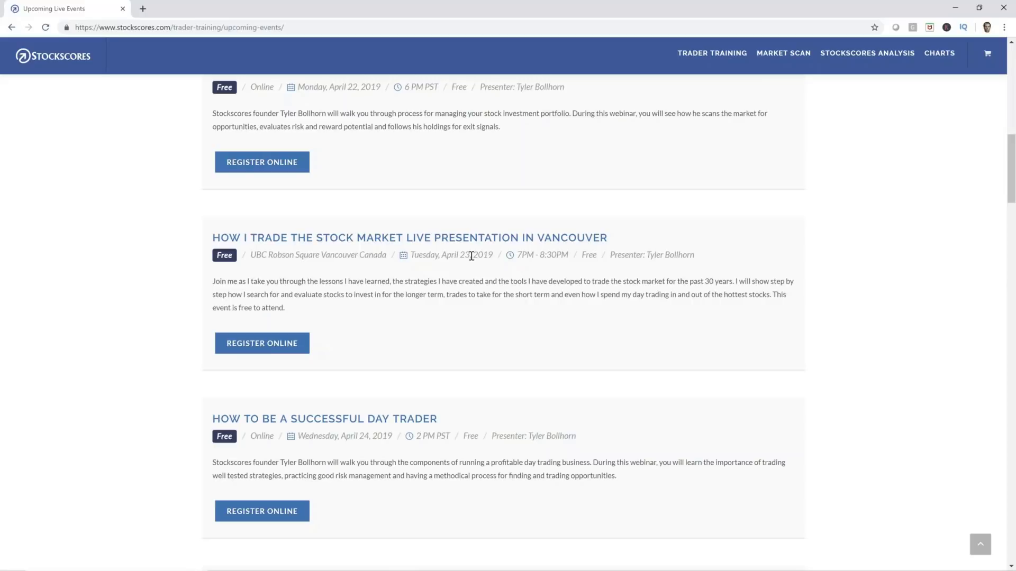
pyautogui.scroll(-6, 471, 256)
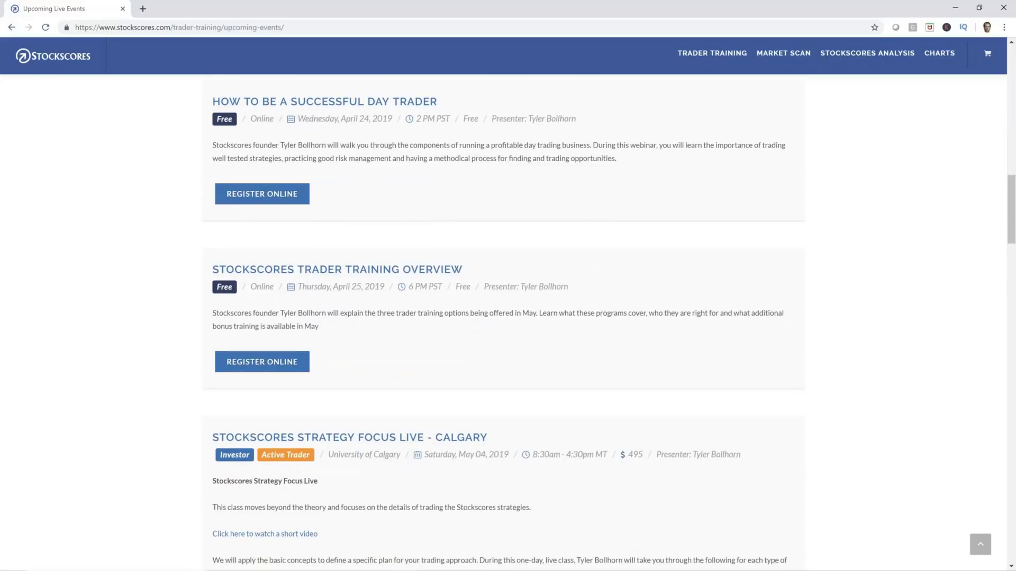
pyautogui.scroll(1, 461, 249)
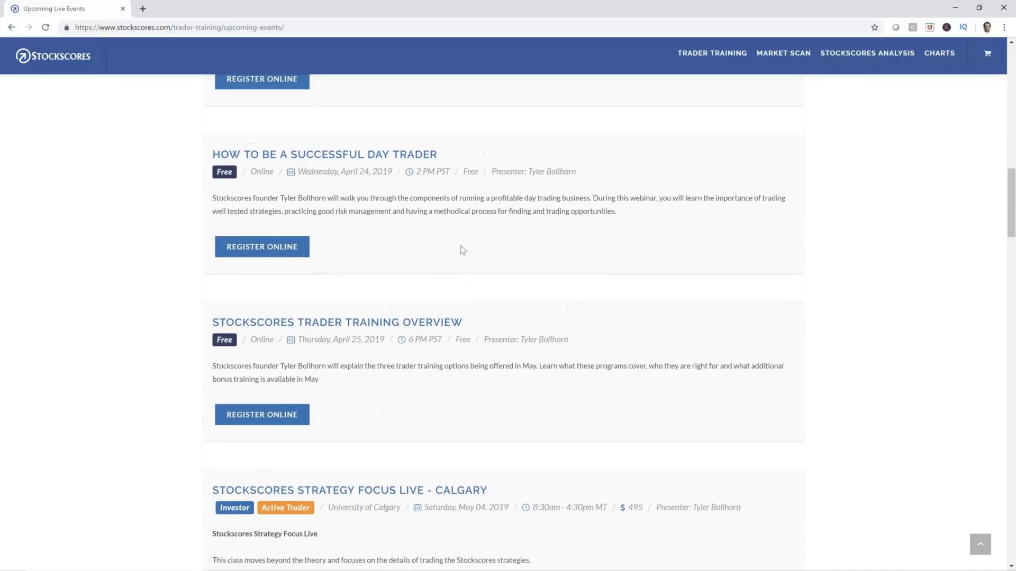
pyautogui.scroll(-5, 460, 250)
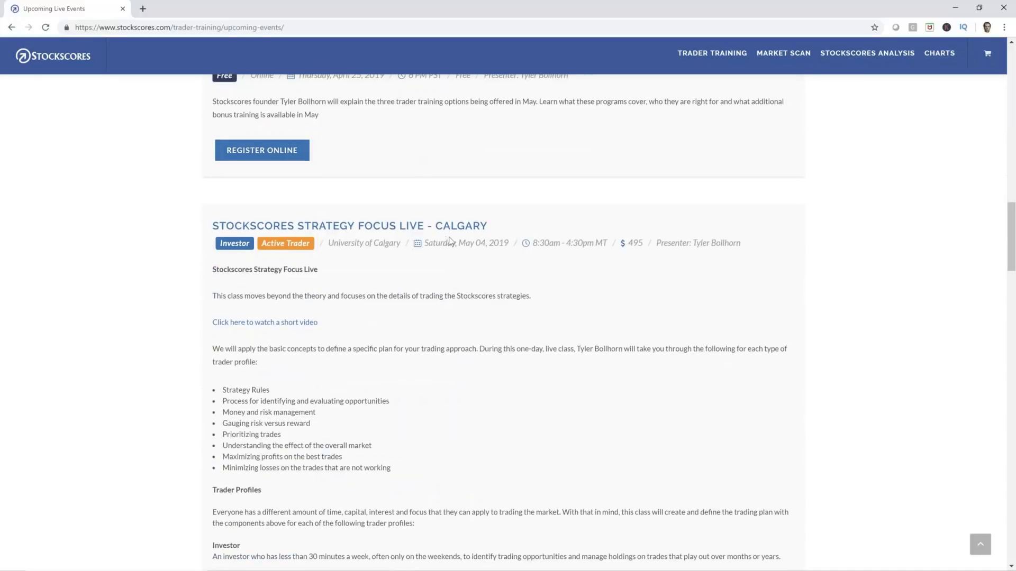
pyautogui.scroll(-7, 466, 225)
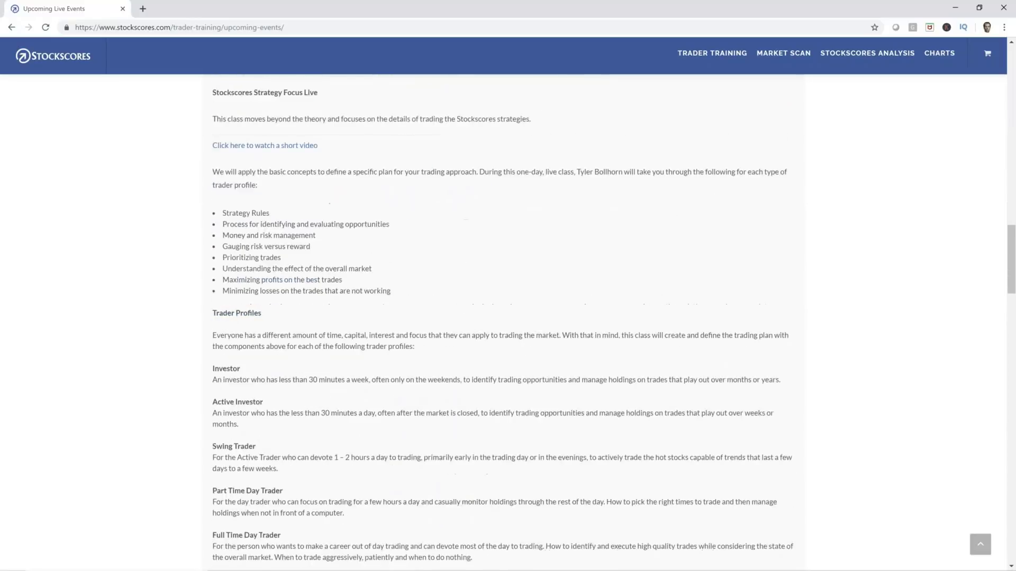
pyautogui.scroll(14, 465, 224)
pyautogui.hotkey('alt', 'Tab')
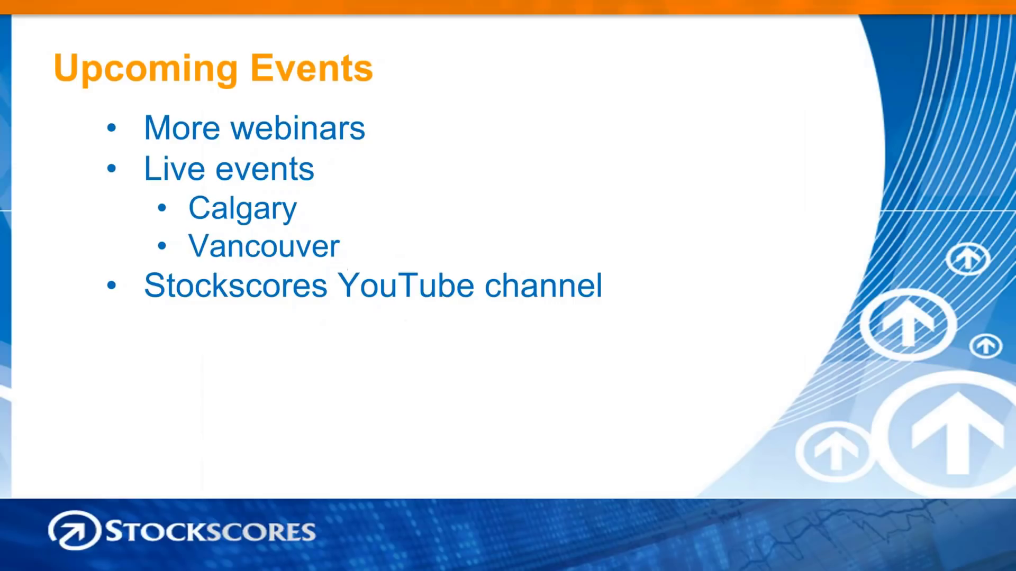
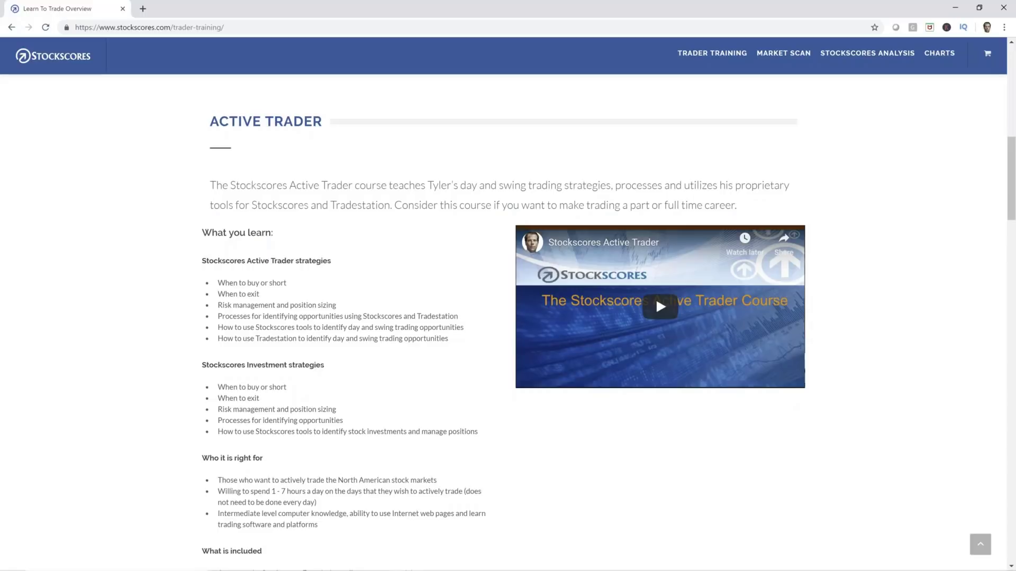
# Look up the Amarin Corp stock by its symbol amrn and show its chart over three years
pyautogui.scroll(15, 167, 59)
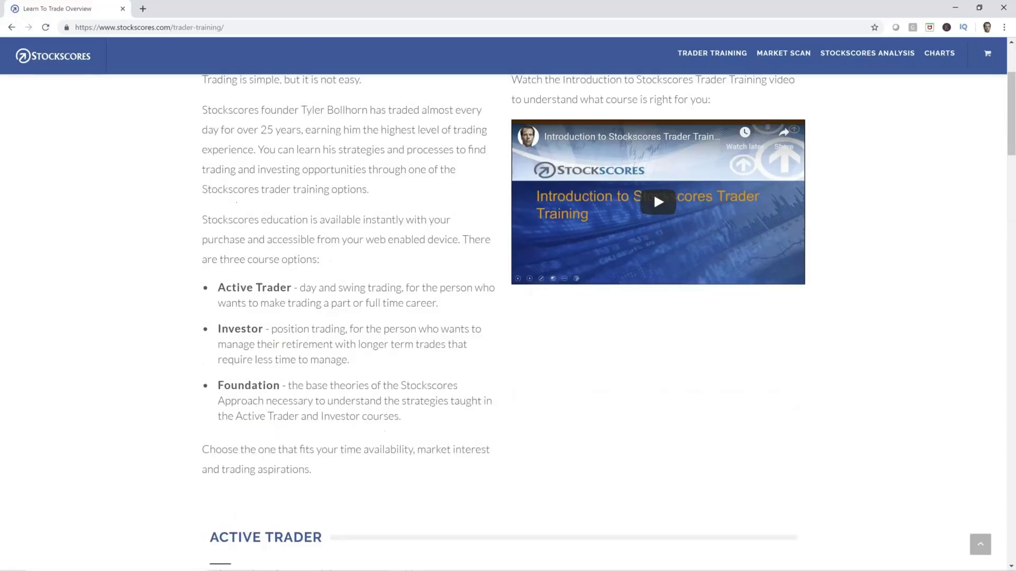
pyautogui.click(167, 51)
pyautogui.click(170, 70)
pyautogui.press('Return')
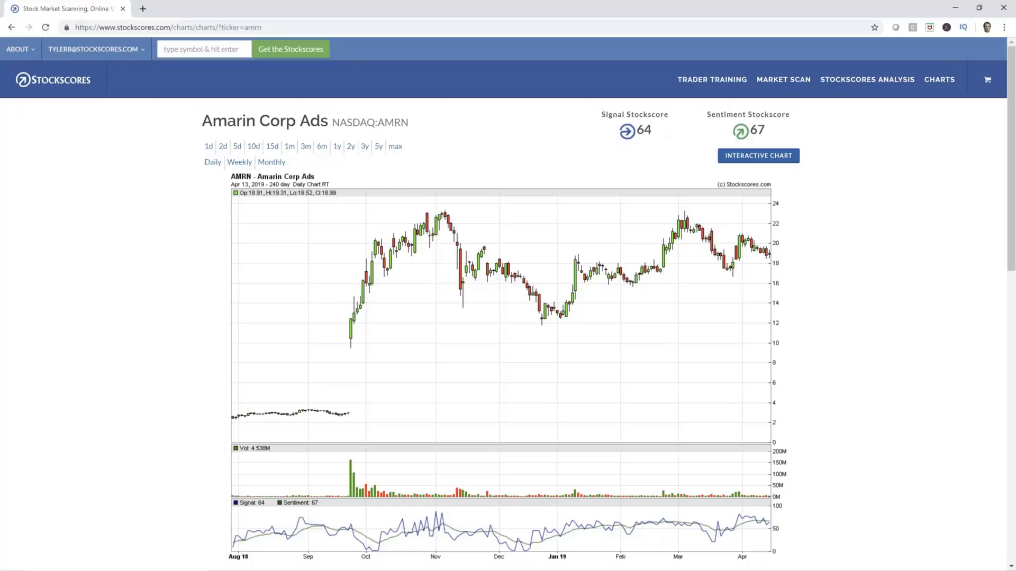
pyautogui.click(365, 148)
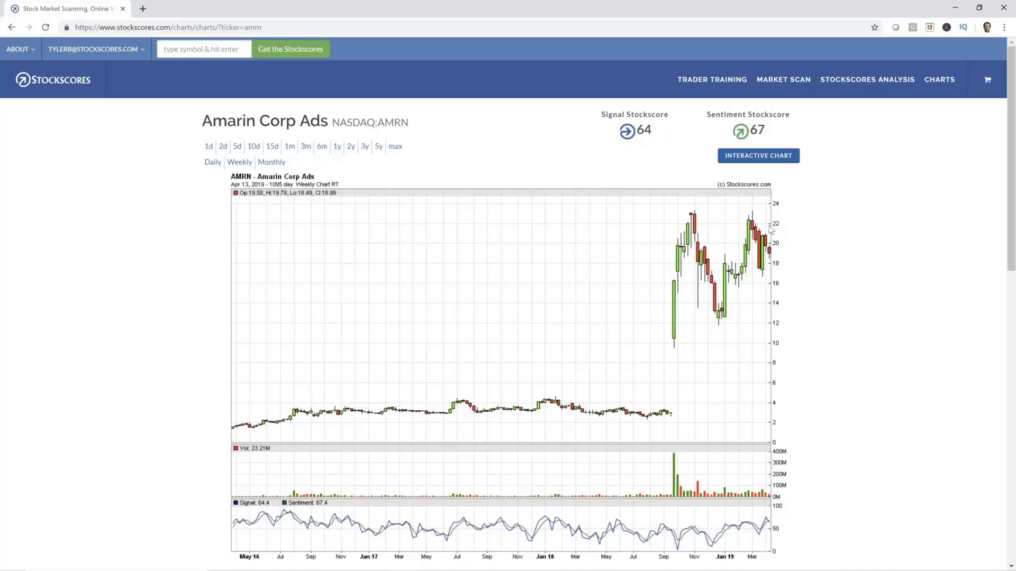
# Open the Vermilion Energy chart for the NYSE symbol vet and replace it with the TSX listing t.vet
pyautogui.click(236, 49)
pyautogui.write('vet')
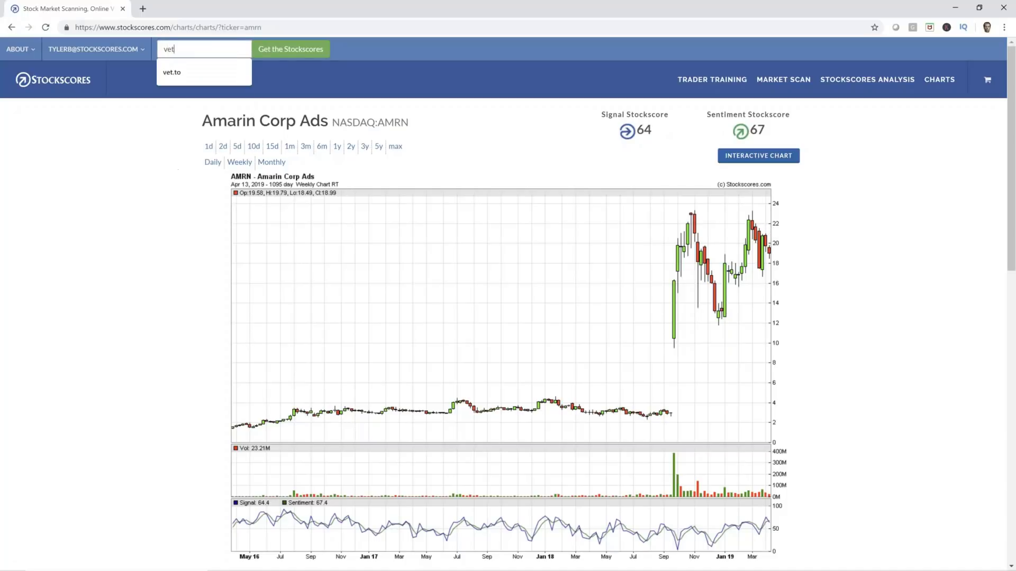
pyautogui.press('Return')
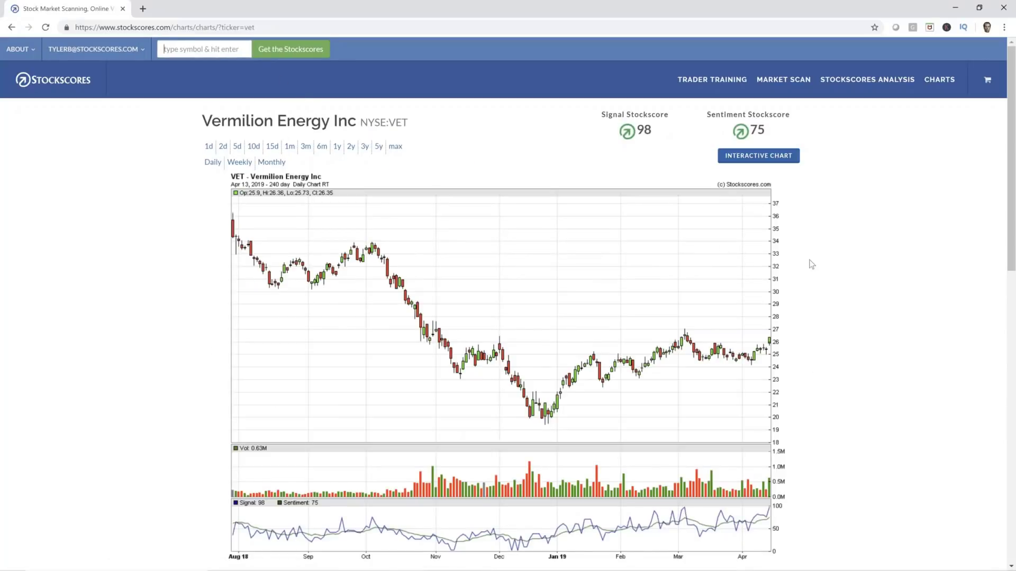
pyautogui.write('t.vet')
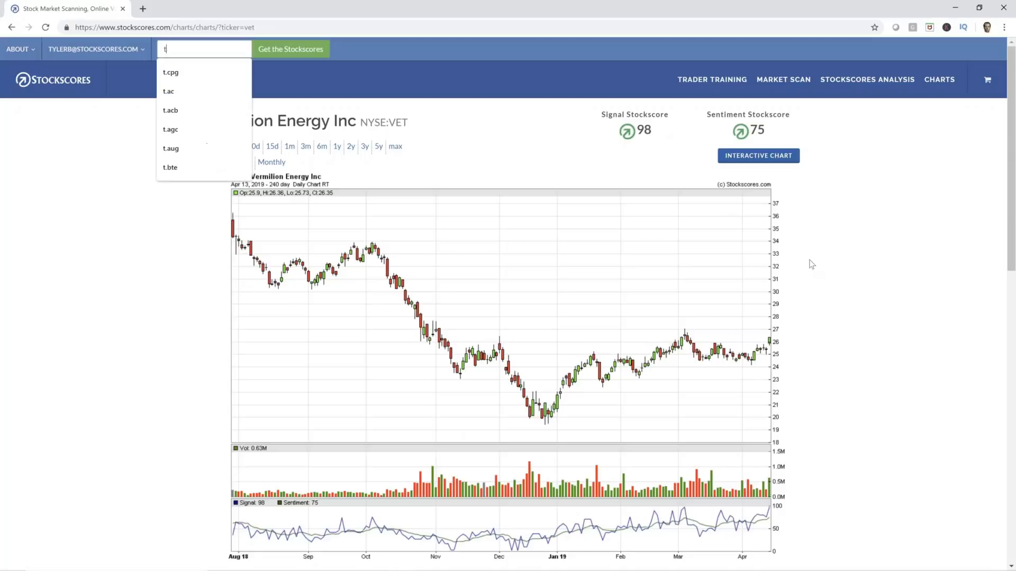
pyautogui.press('Return')
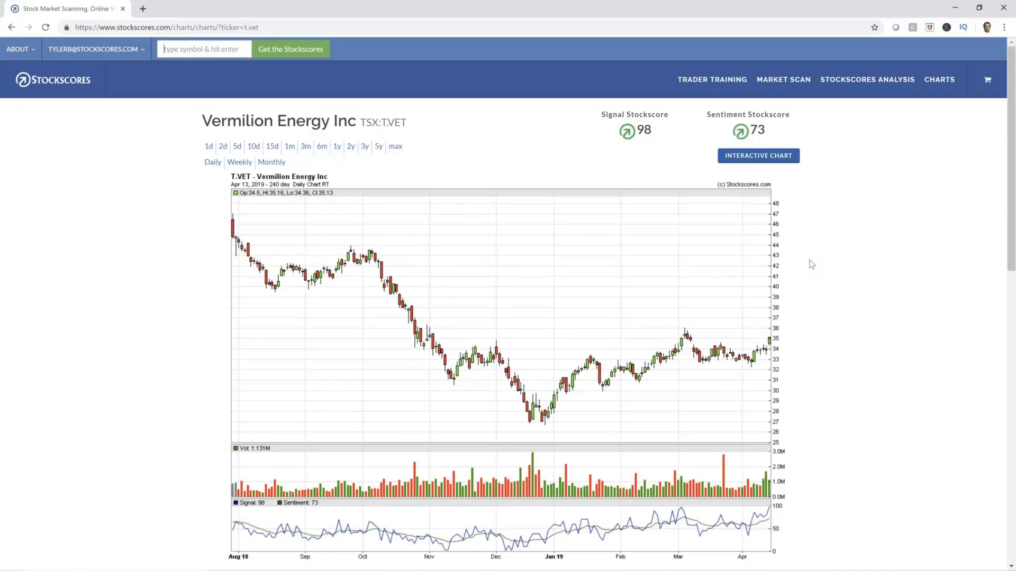
# Check the dividend yield in Vermilion Energy's trading details and show the stock's chart over three years
pyautogui.scroll(-1, 831, 302)
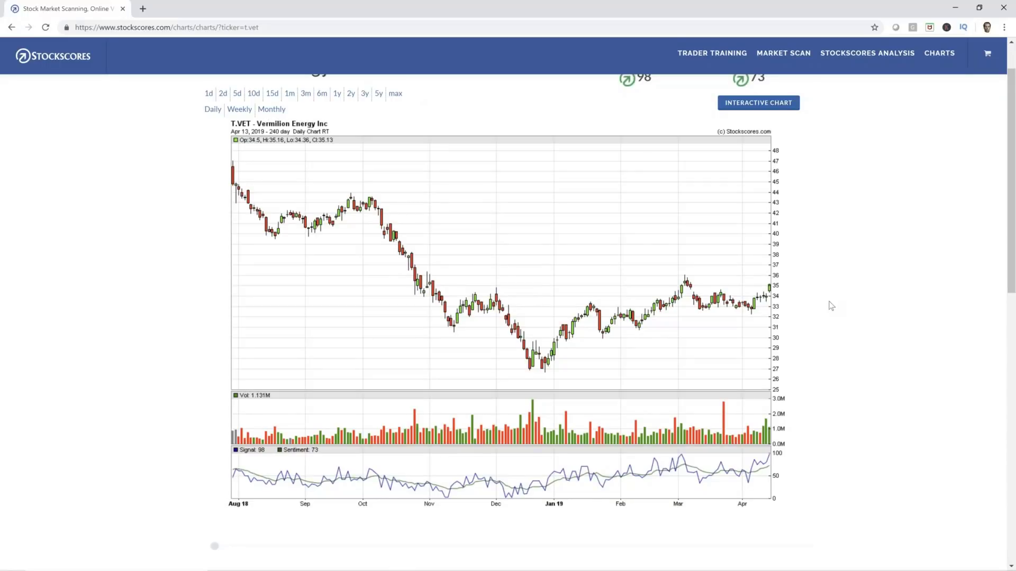
pyautogui.scroll(-4, 831, 306)
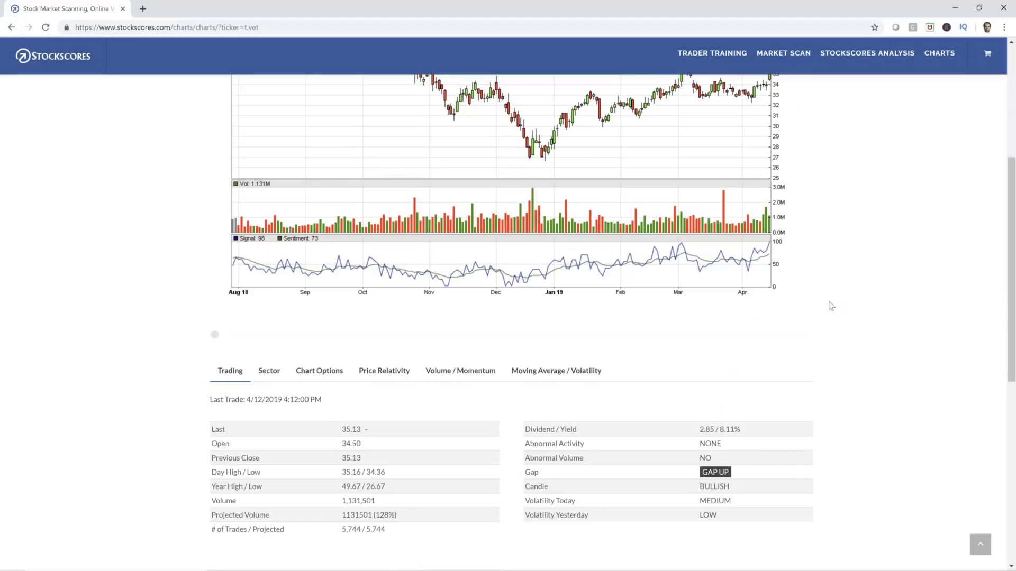
pyautogui.moveTo(744, 432); pyautogui.dragTo(726, 434)
pyautogui.scroll(5, 815, 418)
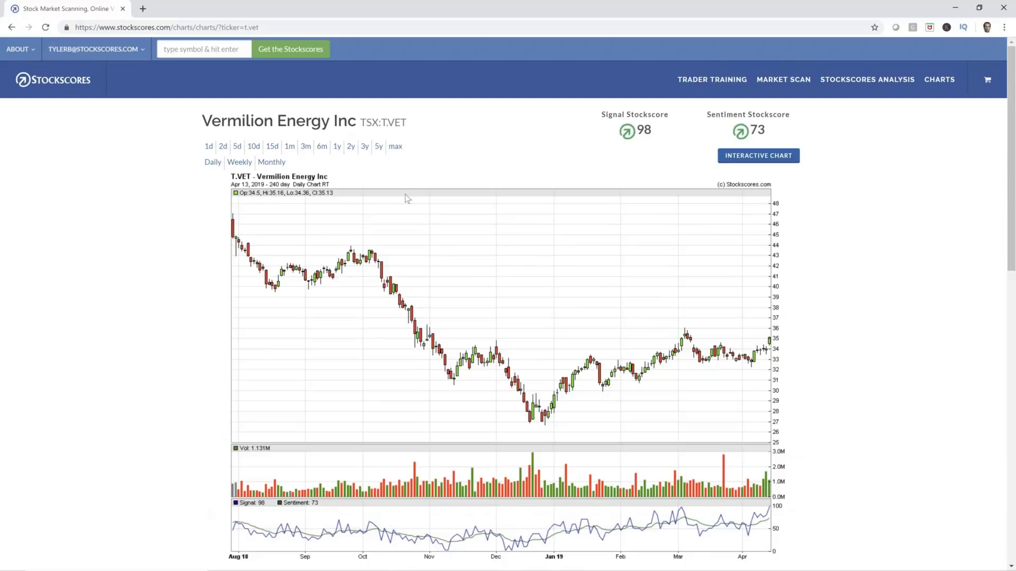
pyautogui.click(365, 153)
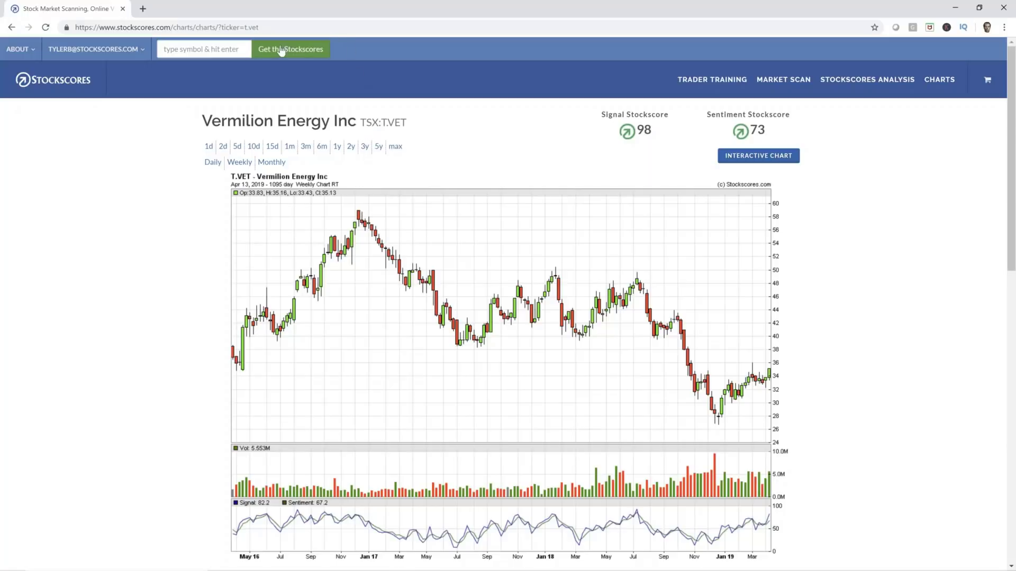
# Try to open the Meg Energy chart with the symbol meg
pyautogui.click(239, 49)
pyautogui.write('meg')
pyautogui.press('Return')
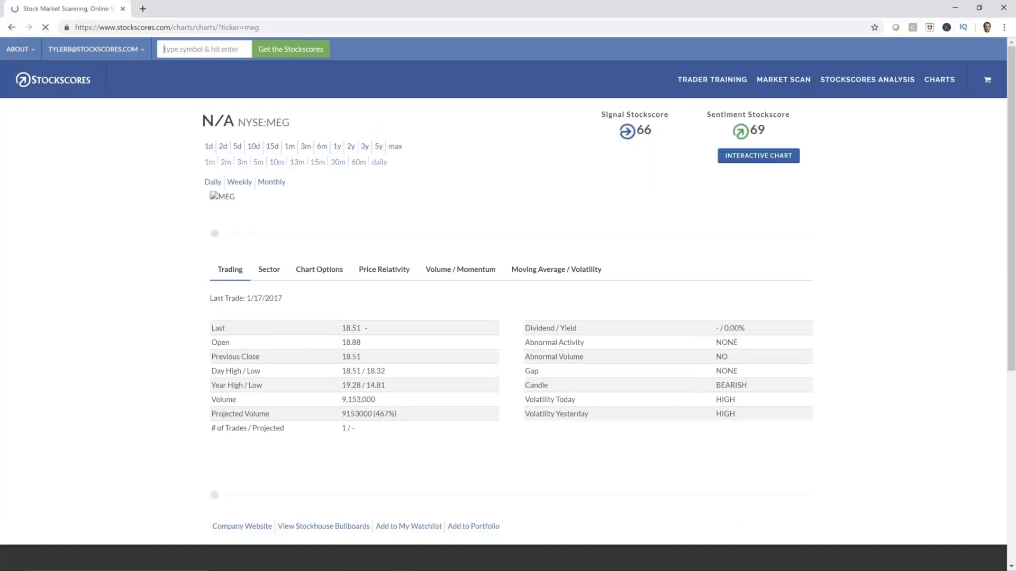
# Open the TSX chart of Meg Energy Corp with the symbol t.meg
pyautogui.click(239, 49)
pyautogui.write('t.meg')
pyautogui.press('Return')
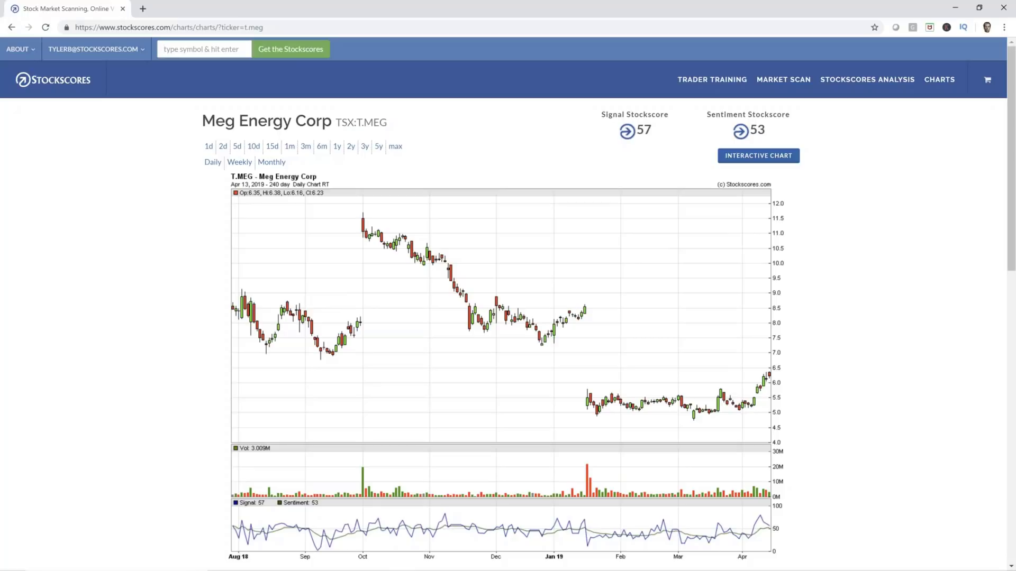
# Open the chart of the Semiconductor Vaneck ETF with the symbol smh
pyautogui.click(215, 49)
pyautogui.write('smh')
pyautogui.press('Return')
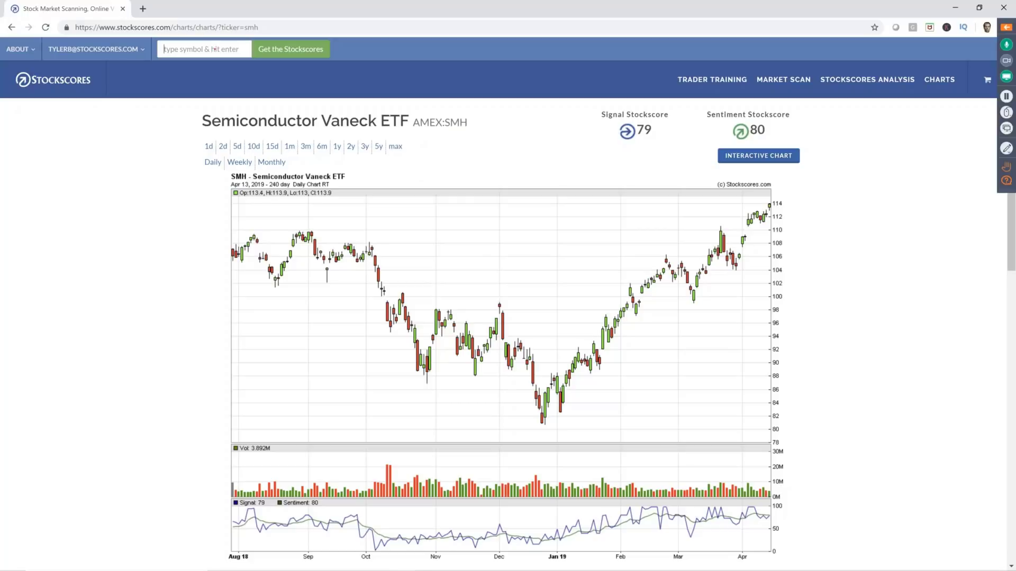
# Mark the SMH chart's downtrend line, rising bottoms, circled January breakout and following uptrend arrow, and clear the drawings
pyautogui.moveTo(330, 216); pyautogui.dragTo(641, 387)
pyautogui.moveTo(531, 429); pyautogui.dragTo(620, 366)
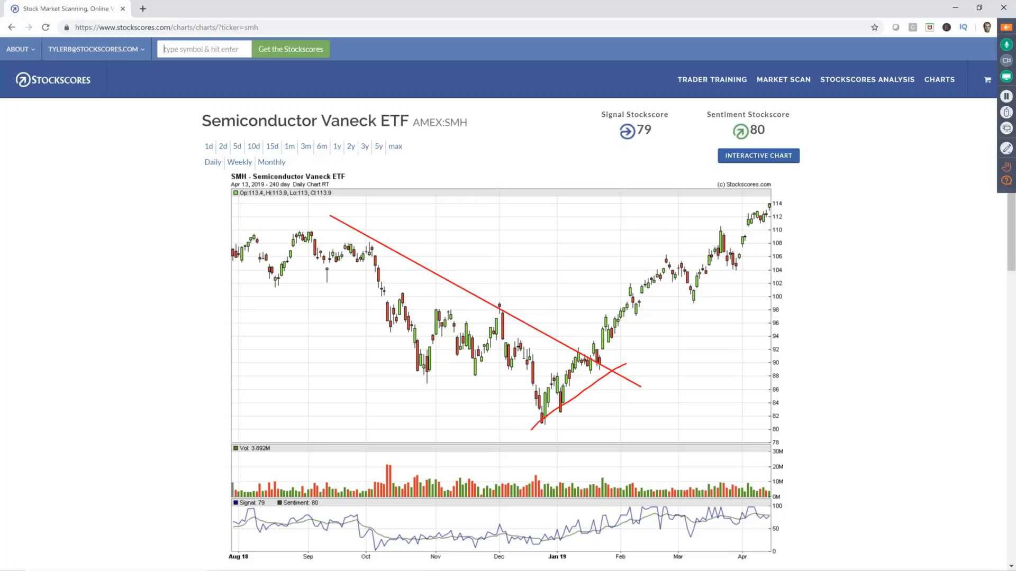
pyautogui.moveTo(617, 321); pyautogui.dragTo(606, 320)
pyautogui.moveTo(598, 356)
pyautogui.mouseDown()
pyautogui.moveTo(750, 216)
pyautogui.moveTo(728, 252)
pyautogui.mouseUp()
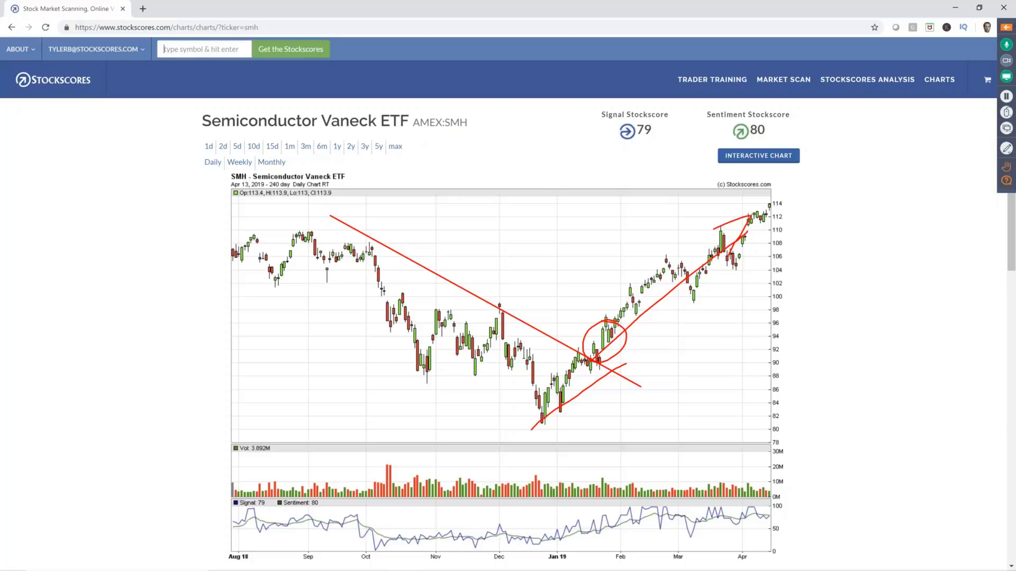
pyautogui.press('Escape')
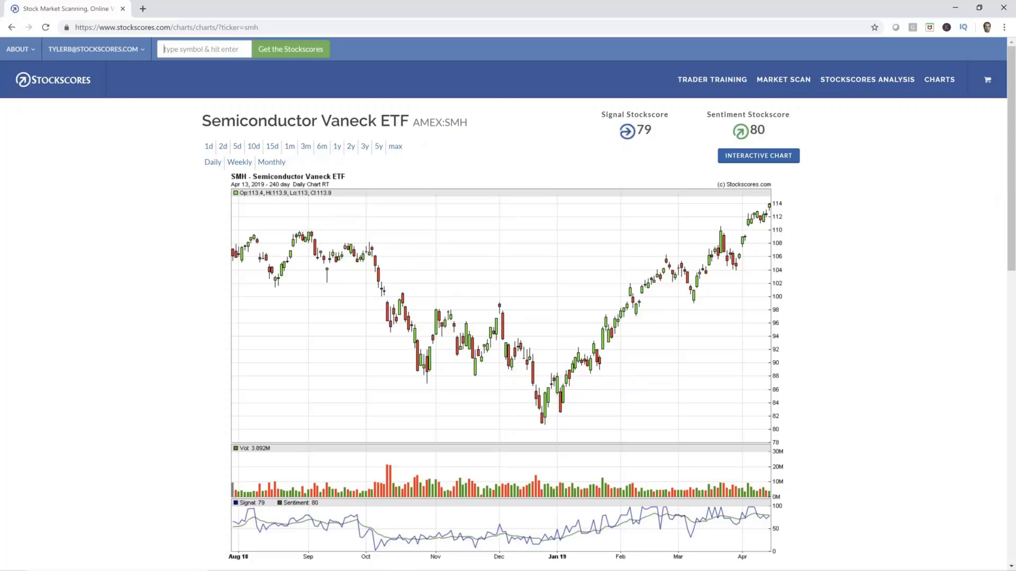
# Open the TSX Venture stock chart for the symbol v.eglx and show it over three years
pyautogui.click(174, 50)
pyautogui.write('v')
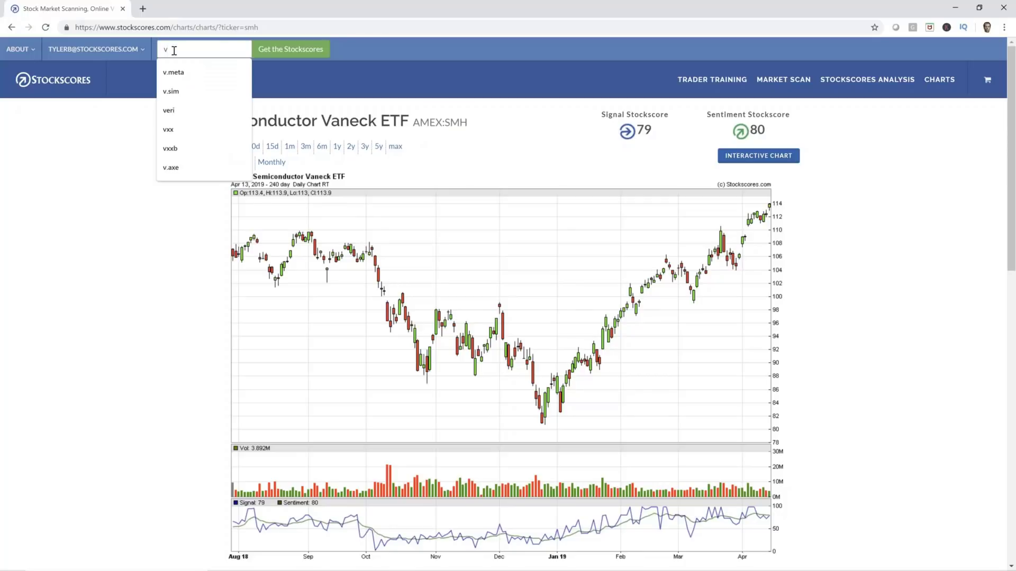
pyautogui.write('.eglx')
pyautogui.press('Return')
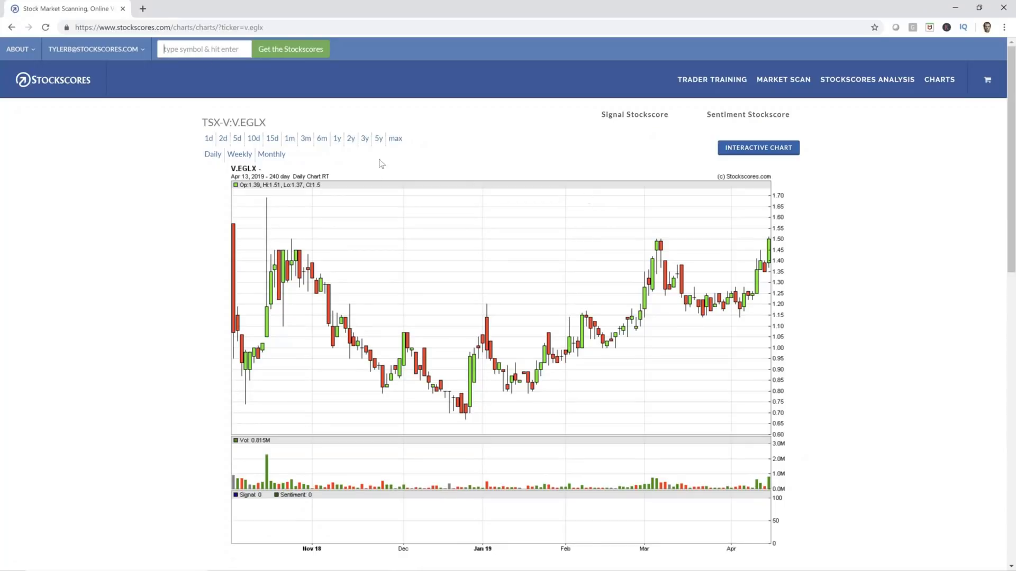
pyautogui.click(365, 143)
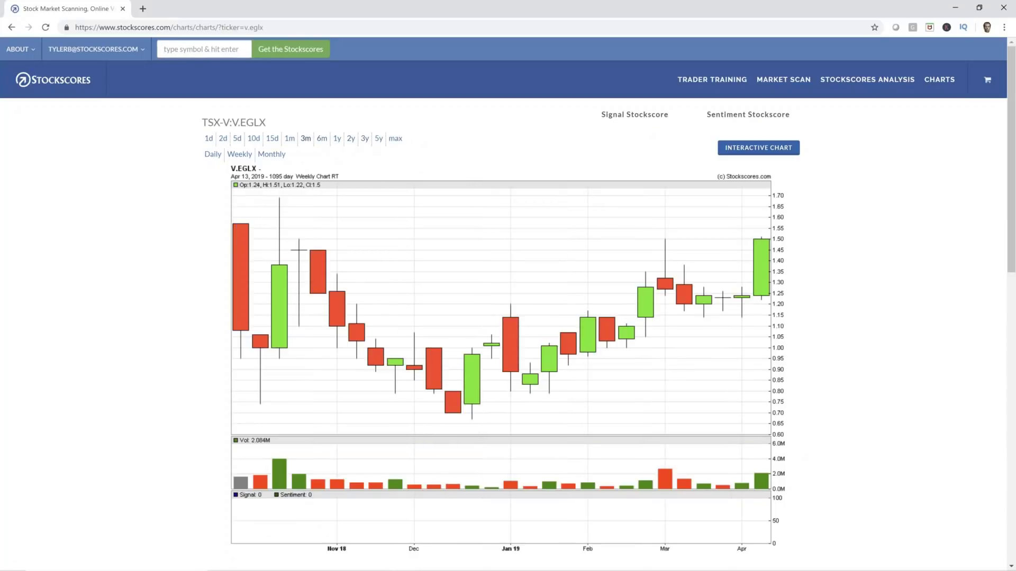
# Show V.EGLX as a one-year daily chart and draw its rising bottoms line and a horizontal resistance line at about 1.53
pyautogui.click(328, 140)
pyautogui.click(213, 154)
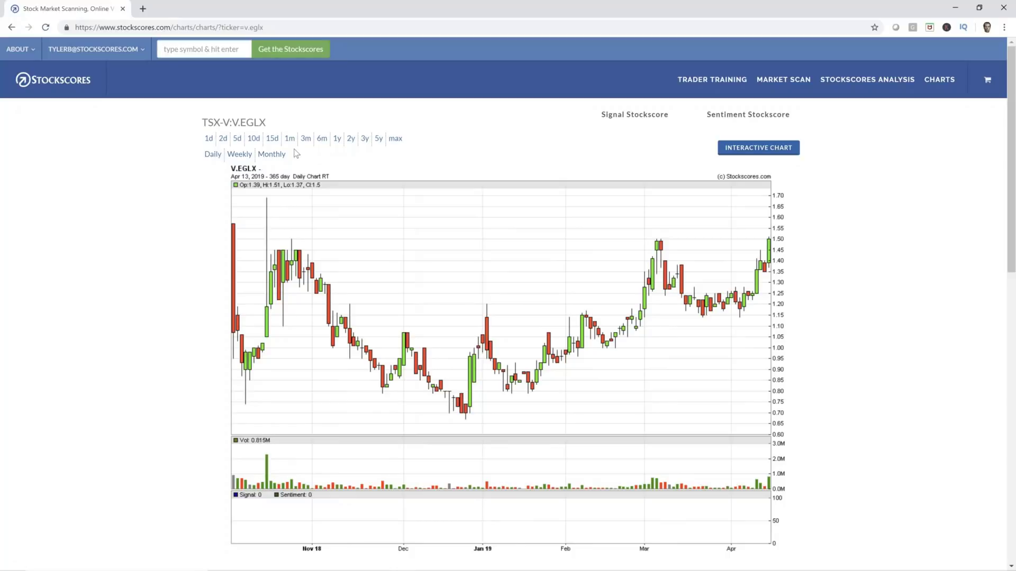
pyautogui.moveTo(454, 421); pyautogui.dragTo(791, 286)
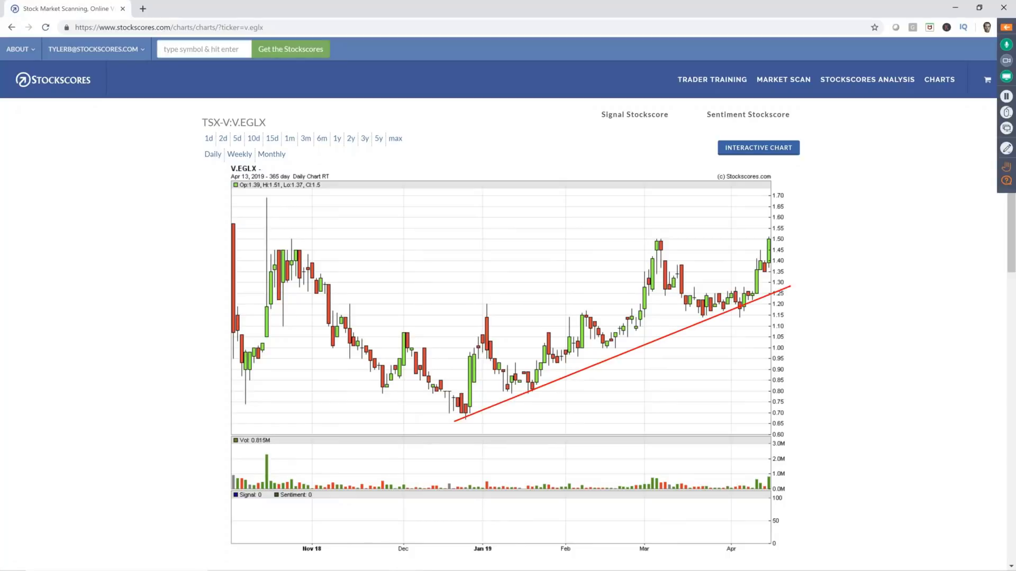
pyautogui.moveTo(228, 231); pyautogui.dragTo(801, 231)
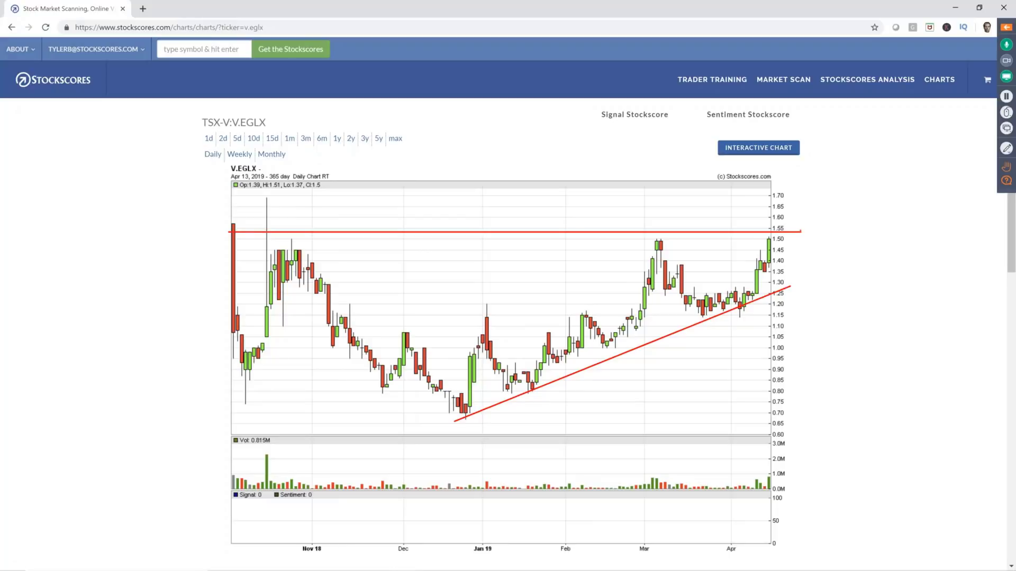
# Circle V.EGLX's earliest high, sketch a projected pullback and circled breakout above extended resistance with an upward arrow, and clear the drawings
pyautogui.moveTo(234, 213)
pyautogui.mouseDown()
pyautogui.moveTo(246, 245)
pyautogui.moveTo(209, 221)
pyautogui.mouseUp()
pyautogui.moveTo(773, 237)
pyautogui.mouseDown()
pyautogui.moveTo(799, 276)
pyautogui.moveTo(817, 234)
pyautogui.moveTo(872, 243)
pyautogui.moveTo(888, 187)
pyautogui.mouseUp()
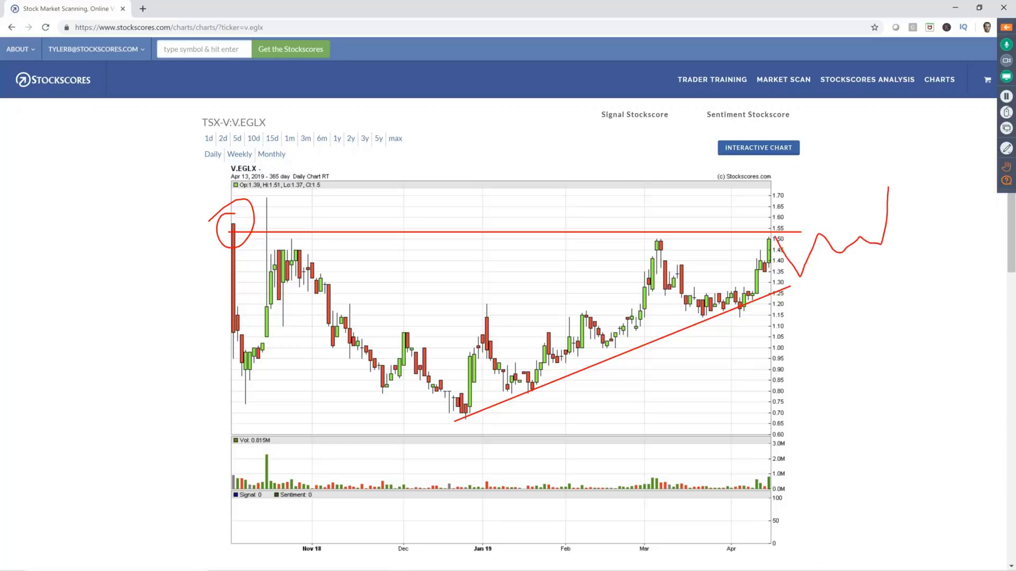
pyautogui.moveTo(708, 232); pyautogui.dragTo(925, 227)
pyautogui.moveTo(894, 172)
pyautogui.mouseDown()
pyautogui.moveTo(891, 212)
pyautogui.moveTo(862, 174)
pyautogui.moveTo(942, 137)
pyautogui.mouseUp()
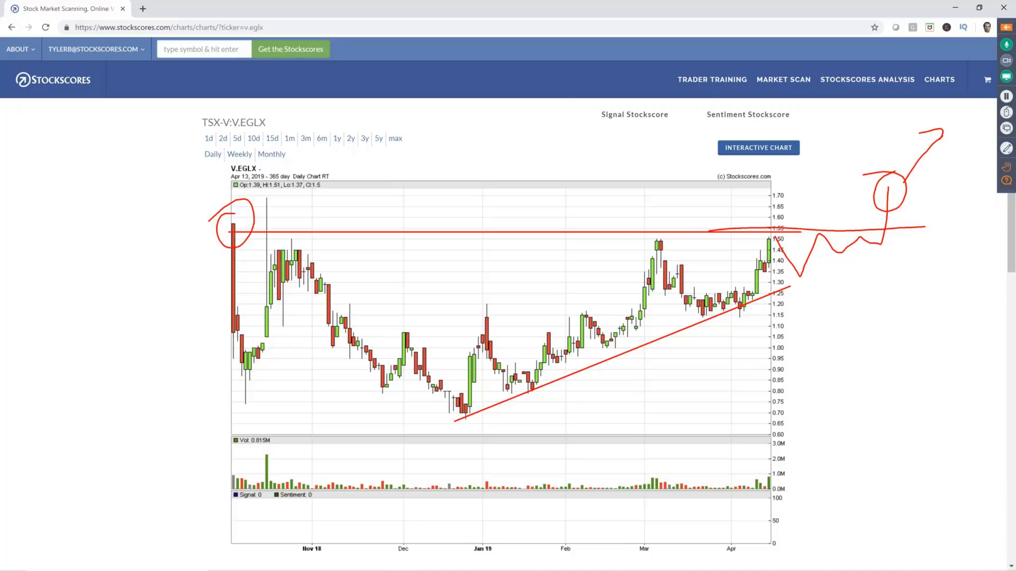
pyautogui.press('Escape')
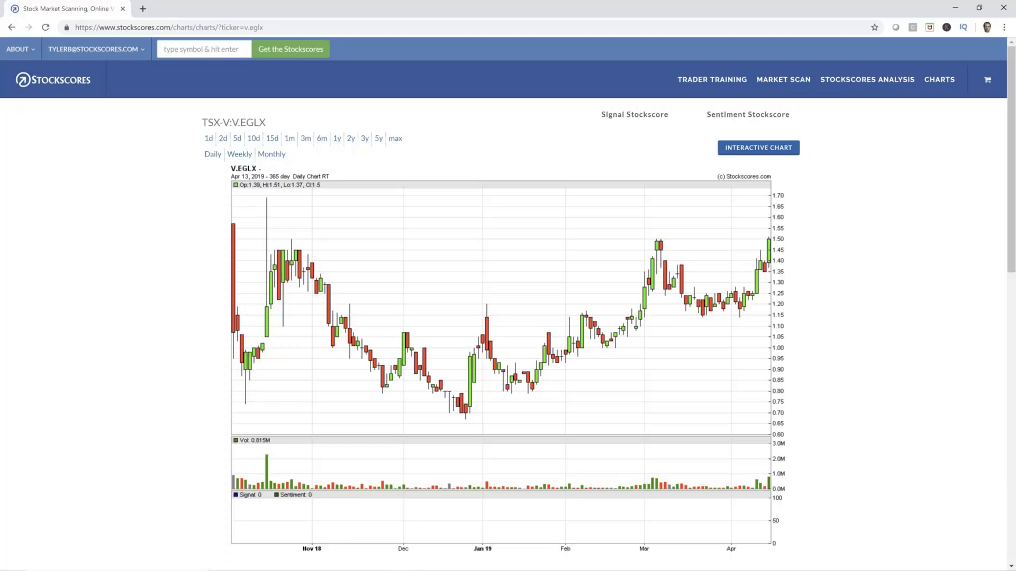
# Open the chart of Aurora Cannabis Inc with the symbol acb
pyautogui.click(210, 53)
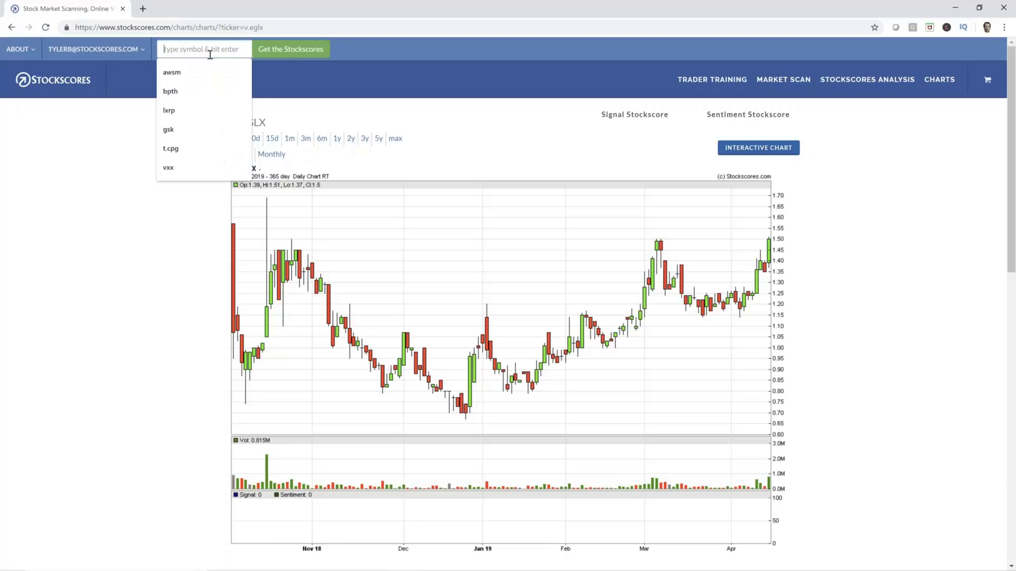
pyautogui.write('acb')
pyautogui.press('Return')
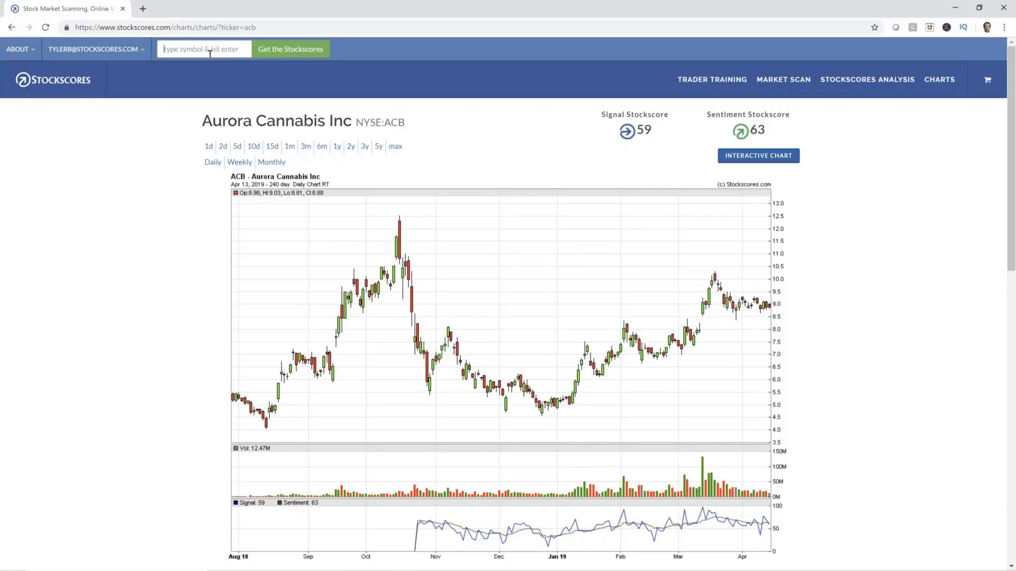
# Start the screen drawing tool, sketch two converging lines around ACB's March to April price range, and clear them
pyautogui.moveTo(968, 569)
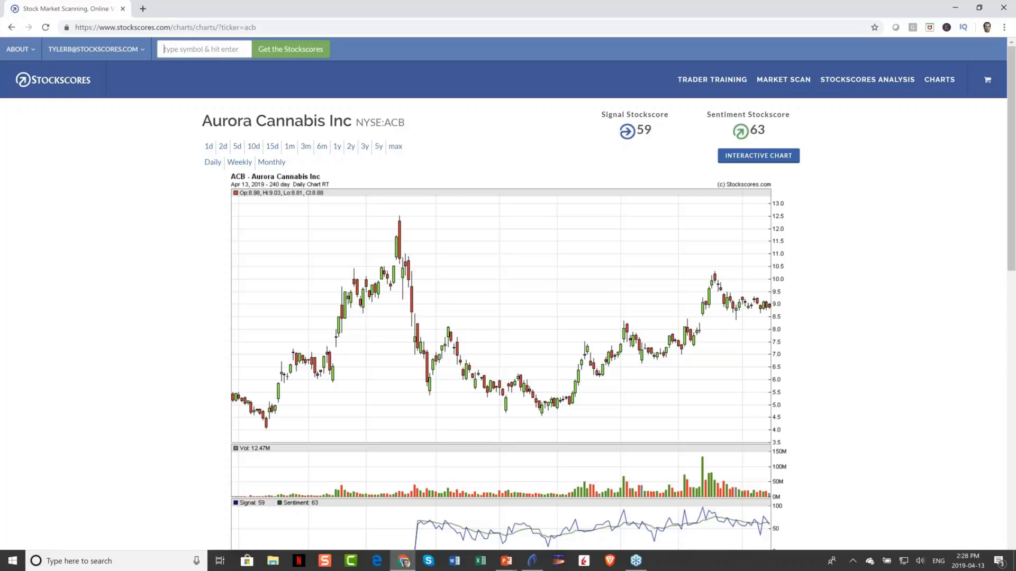
pyautogui.click(853, 561)
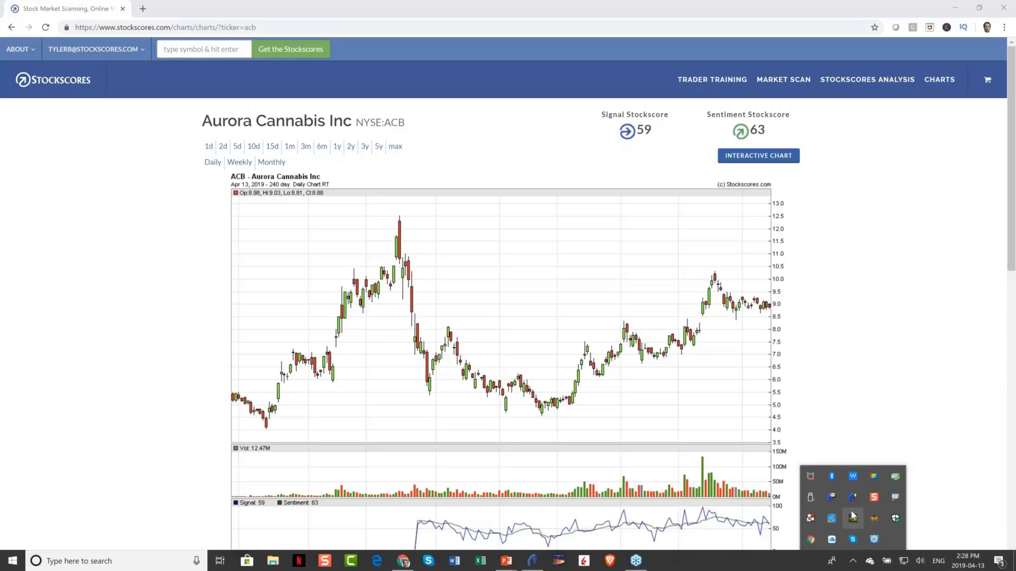
pyautogui.rightClick(895, 498)
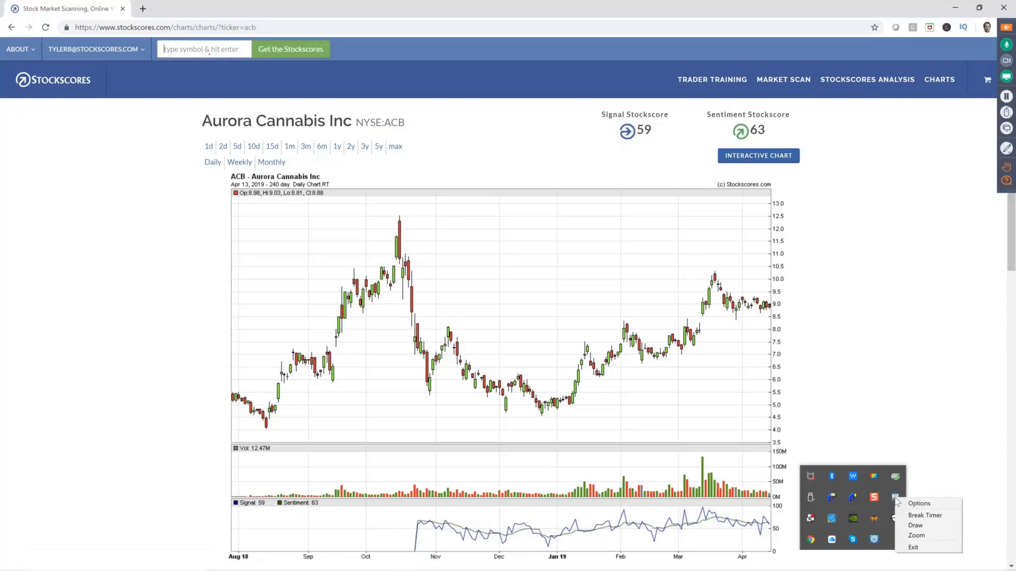
pyautogui.click(914, 526)
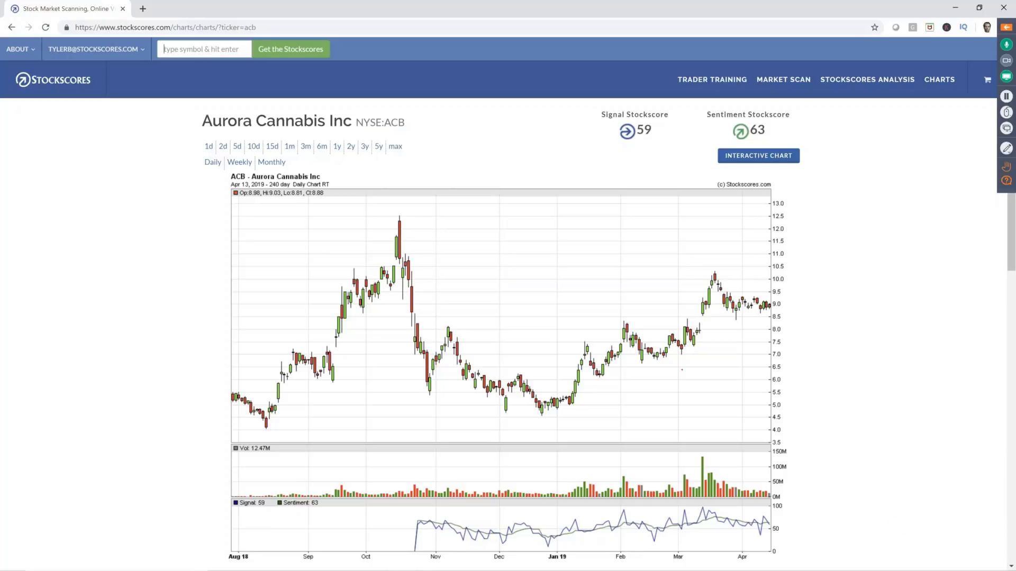
pyautogui.moveTo(708, 273); pyautogui.dragTo(786, 304)
pyautogui.moveTo(700, 314); pyautogui.dragTo(781, 307)
pyautogui.press('Escape')
# Draw ACB's rising trend line and falling line from the March peak, with red stepped curves and a blue declining curve beside the chart
pyautogui.moveTo(546, 414); pyautogui.dragTo(809, 289)
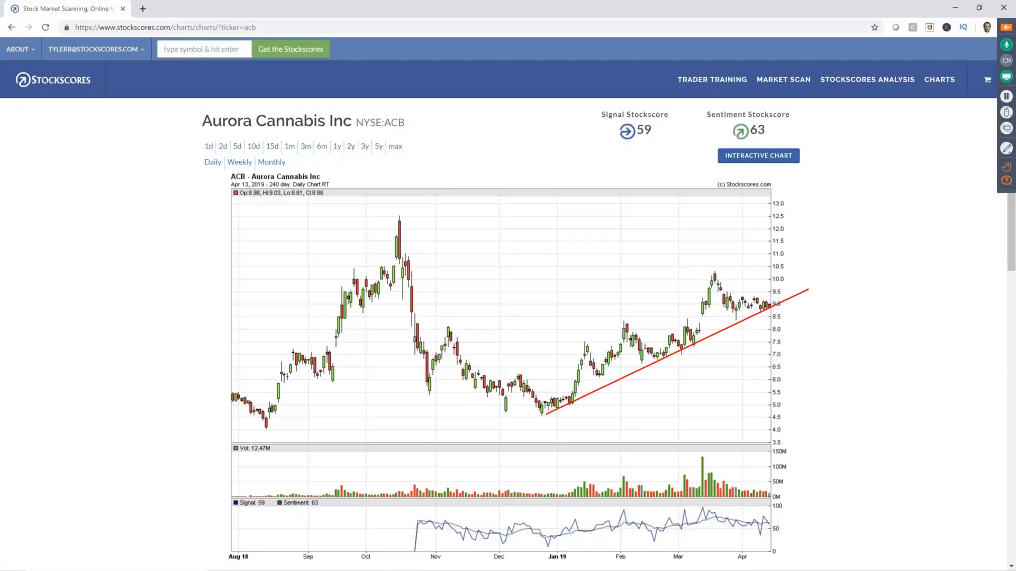
pyautogui.moveTo(693, 258); pyautogui.dragTo(806, 309)
pyautogui.moveTo(750, 215)
pyautogui.mouseDown()
pyautogui.moveTo(830, 237)
pyautogui.moveTo(923, 295)
pyautogui.mouseUp()
pyautogui.moveTo(722, 242); pyautogui.dragTo(925, 345)
pyautogui.moveTo(804, 379); pyautogui.dragTo(901, 410)
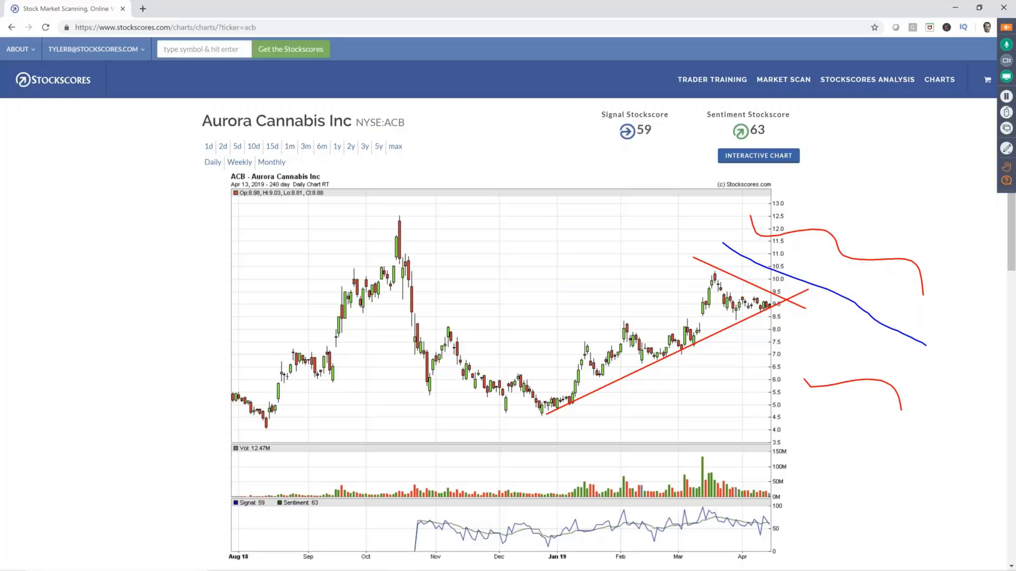
# Trace ACB's recent rise, pullback and projected bounce, draw a resistance line from the October high, and clear the drawings
pyautogui.moveTo(658, 357)
pyautogui.mouseDown()
pyautogui.moveTo(718, 264)
pyautogui.moveTo(775, 304)
pyautogui.mouseUp()
pyautogui.moveTo(775, 305); pyautogui.dragTo(795, 276)
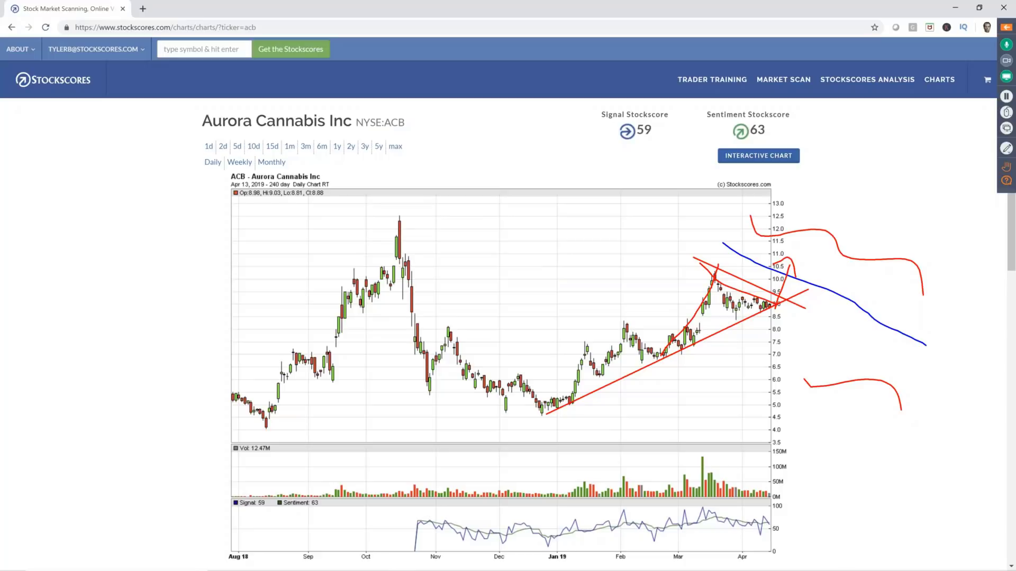
pyautogui.moveTo(368, 220); pyautogui.dragTo(833, 230)
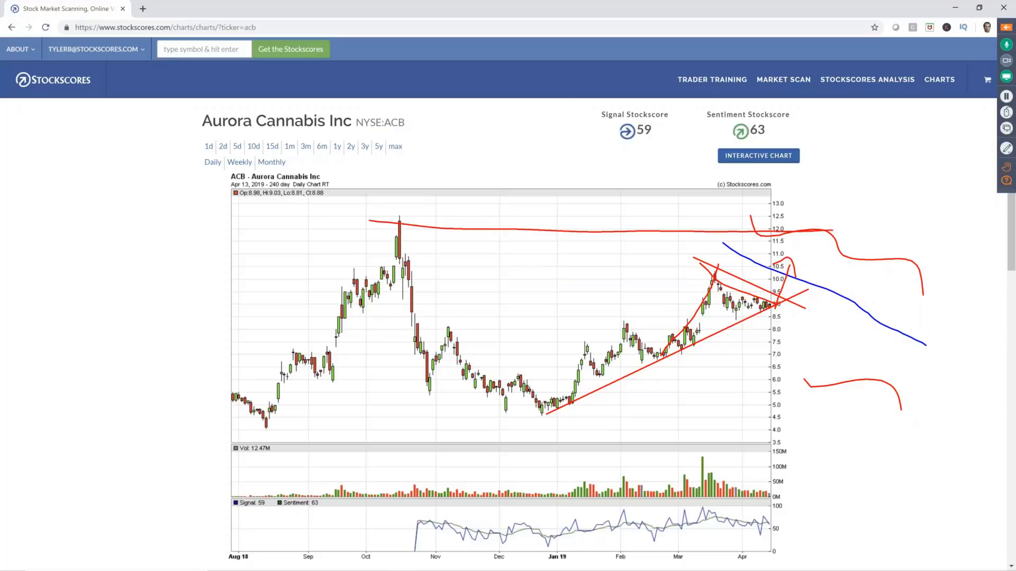
pyautogui.moveTo(762, 290); pyautogui.dragTo(770, 354)
pyautogui.press('Escape')
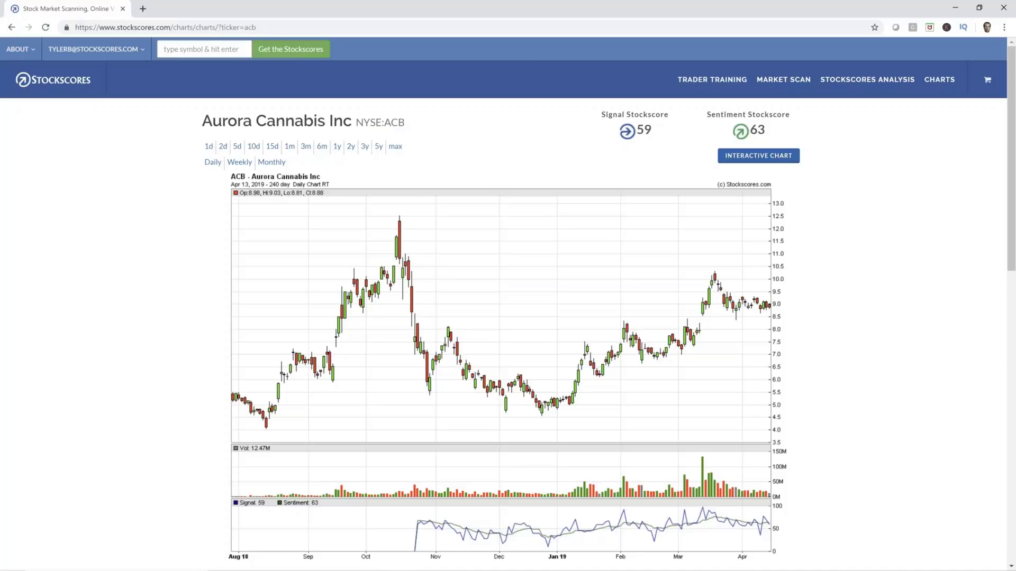
# Open the TSX chart of Baytex Energy Corp with the symbol t.bte
pyautogui.write('t')
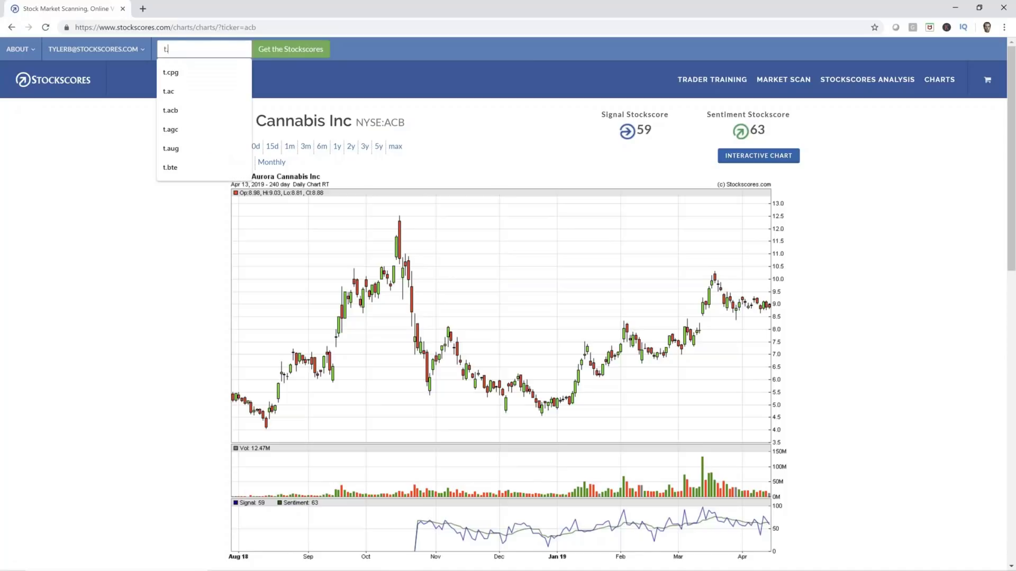
pyautogui.write('.bte')
pyautogui.press('Return')
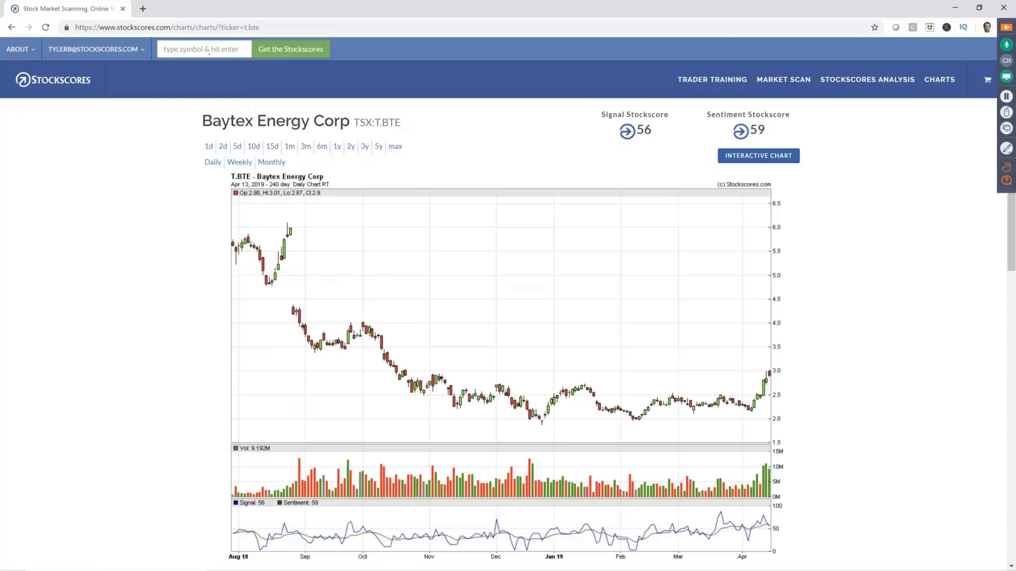
pyautogui.moveTo(547, 379)
pyautogui.mouseDown()
pyautogui.moveTo(720, 396)
pyautogui.moveTo(788, 379)
pyautogui.mouseUp()
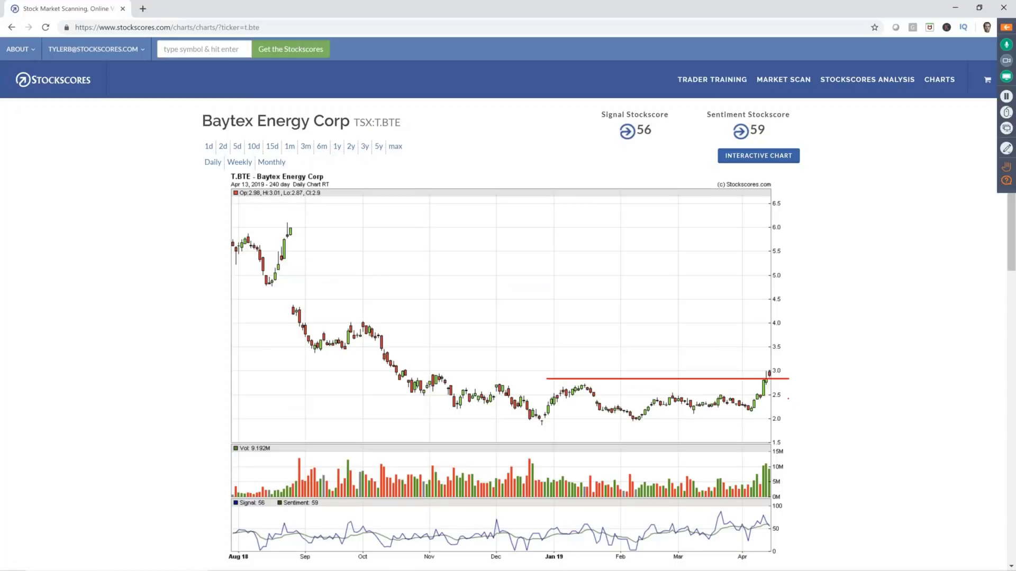
pyautogui.moveTo(498, 373); pyautogui.dragTo(774, 410)
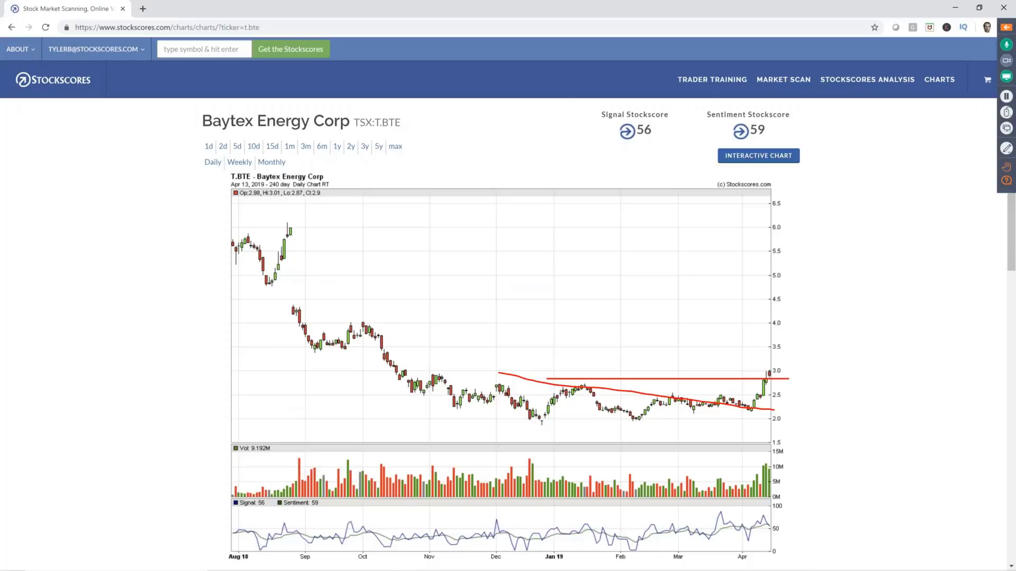
pyautogui.press('Escape')
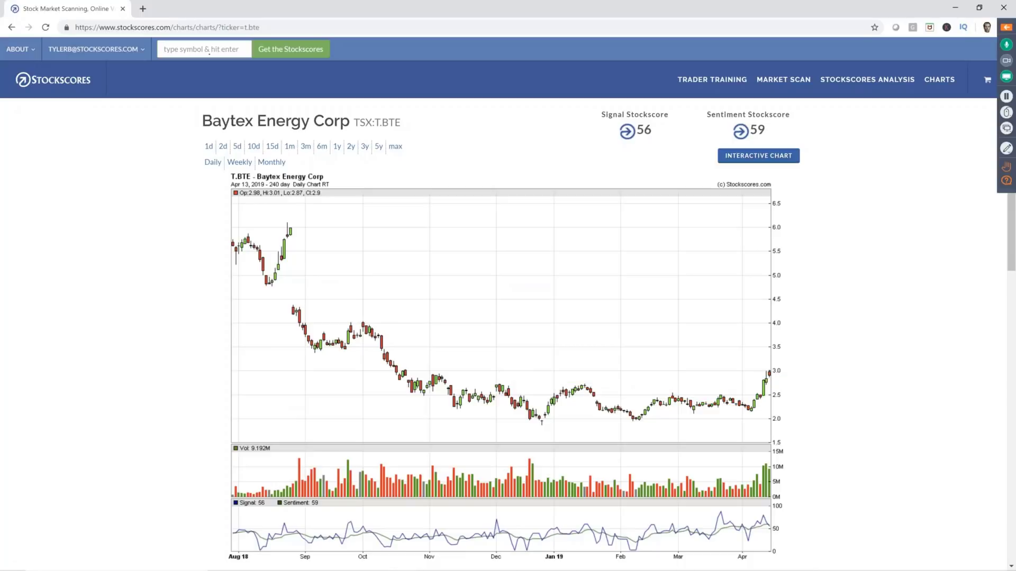
# Mark Baytex's converging trend lines, circled April breakout and volume, and projected pullback and rise, and clear the drawings
pyautogui.moveTo(516, 365); pyautogui.dragTo(785, 405)
pyautogui.moveTo(626, 428)
pyautogui.mouseDown()
pyautogui.moveTo(780, 406)
pyautogui.moveTo(756, 401)
pyautogui.moveTo(772, 377)
pyautogui.mouseUp()
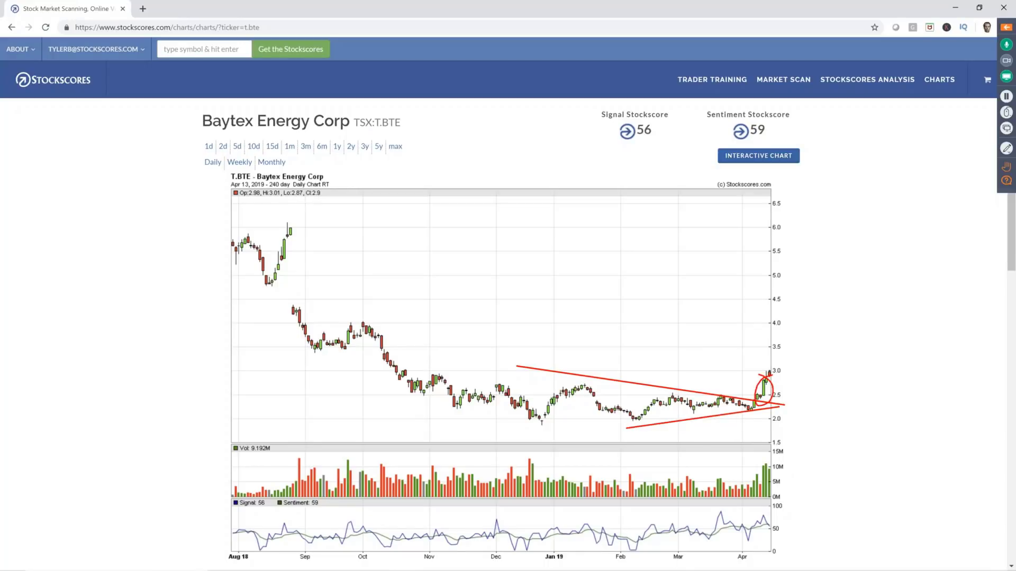
pyautogui.moveTo(765, 458)
pyautogui.mouseDown()
pyautogui.moveTo(782, 471)
pyautogui.moveTo(744, 455)
pyautogui.mouseUp()
pyautogui.moveTo(776, 374)
pyautogui.mouseDown()
pyautogui.moveTo(784, 396)
pyautogui.moveTo(851, 289)
pyautogui.mouseUp()
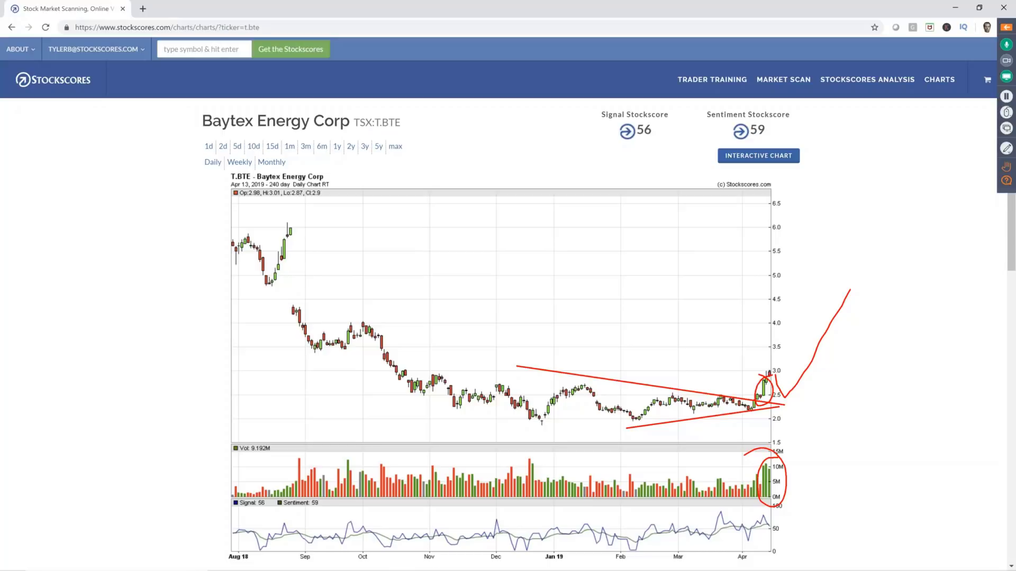
pyautogui.press('Escape')
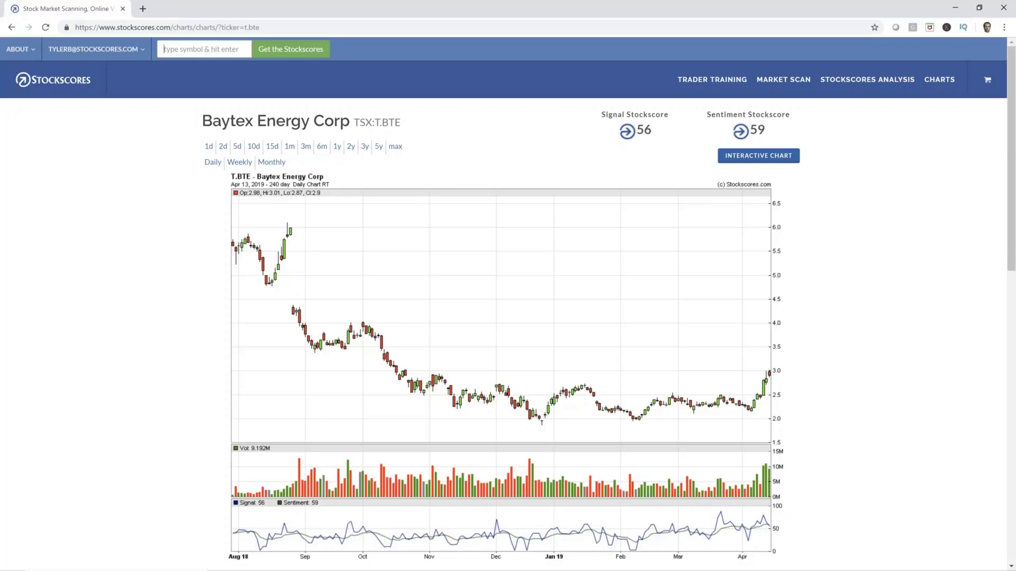
# Open the chart of Cellcube Energy Storage Systems Inc with the symbol cube.cn
pyautogui.write('cube.cn')
pyautogui.press('Return')
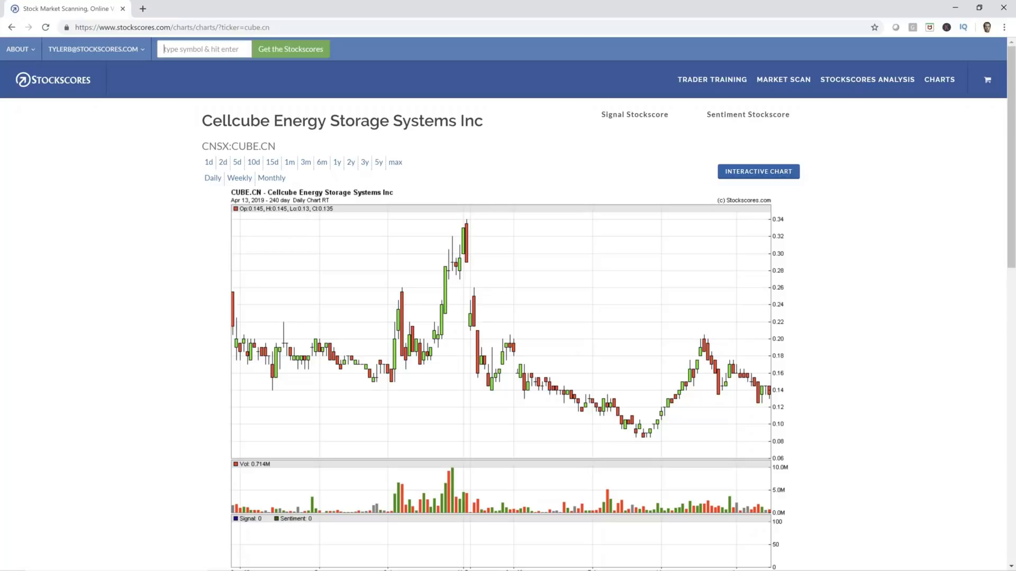
# Mark Cellcube's two downtrend lines, support lines, circled upward breakout, latest price bar and projected path, and clear the drawings
pyautogui.moveTo(513, 347); pyautogui.dragTo(704, 443)
pyautogui.moveTo(664, 390)
pyautogui.mouseDown()
pyautogui.moveTo(673, 423)
pyautogui.moveTo(675, 393)
pyautogui.mouseUp()
pyautogui.moveTo(695, 321); pyautogui.dragTo(789, 392)
pyautogui.moveTo(718, 399); pyautogui.dragTo(797, 393)
pyautogui.moveTo(600, 438); pyautogui.dragTo(721, 434)
pyautogui.moveTo(770, 338); pyautogui.dragTo(771, 387)
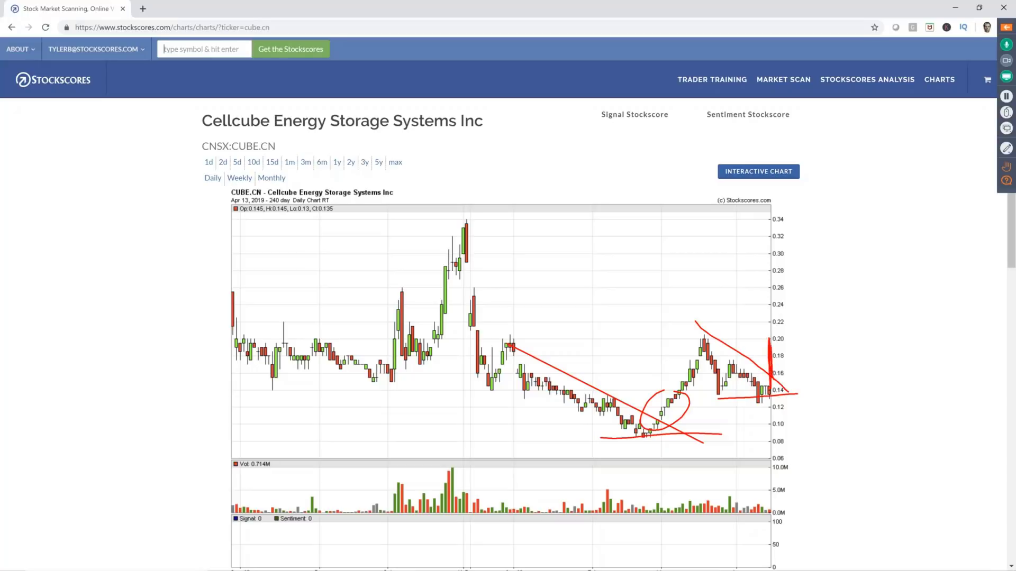
pyautogui.moveTo(776, 348); pyautogui.dragTo(893, 289)
pyautogui.press('Escape')
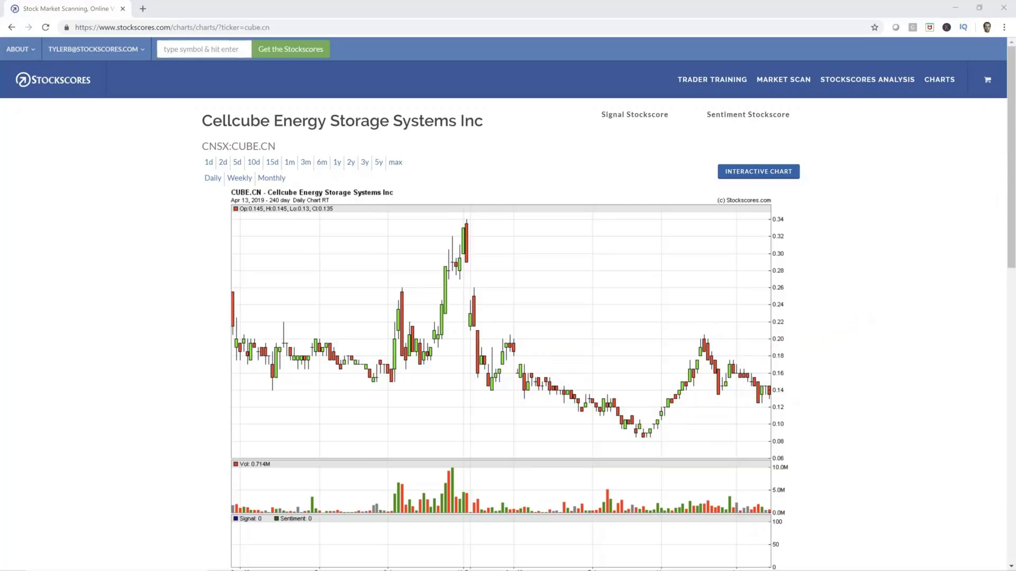
# Open the TSX chart of Encana Corp with the symbol t.eca
pyautogui.click(185, 41)
pyautogui.write('t.eca')
pyautogui.press('Return')
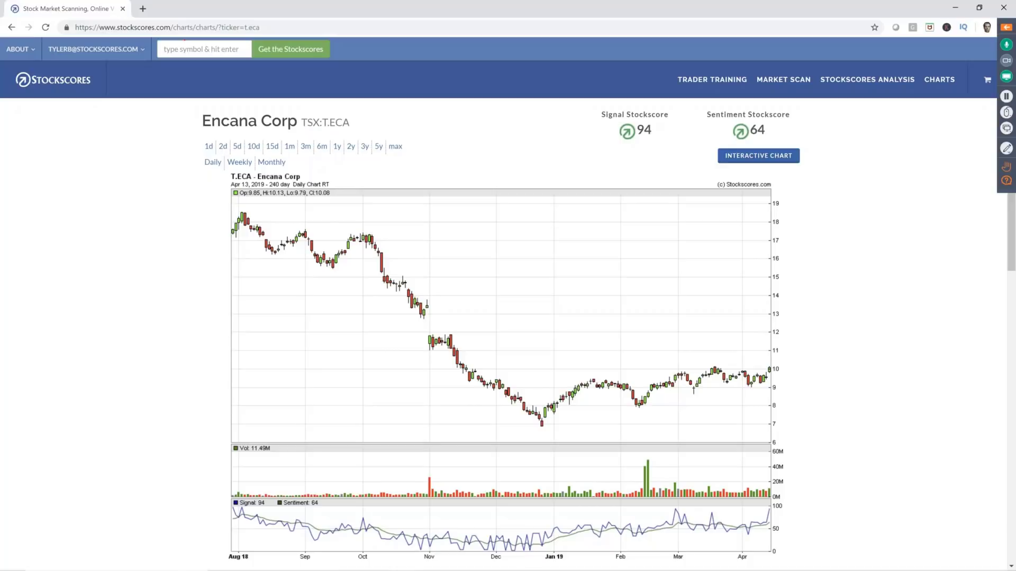
# Mark Encana's horizontal resistance at about 10, rising bottoms from February, and circled latest price and volume, and clear the drawings
pyautogui.moveTo(570, 367); pyautogui.dragTo(783, 367)
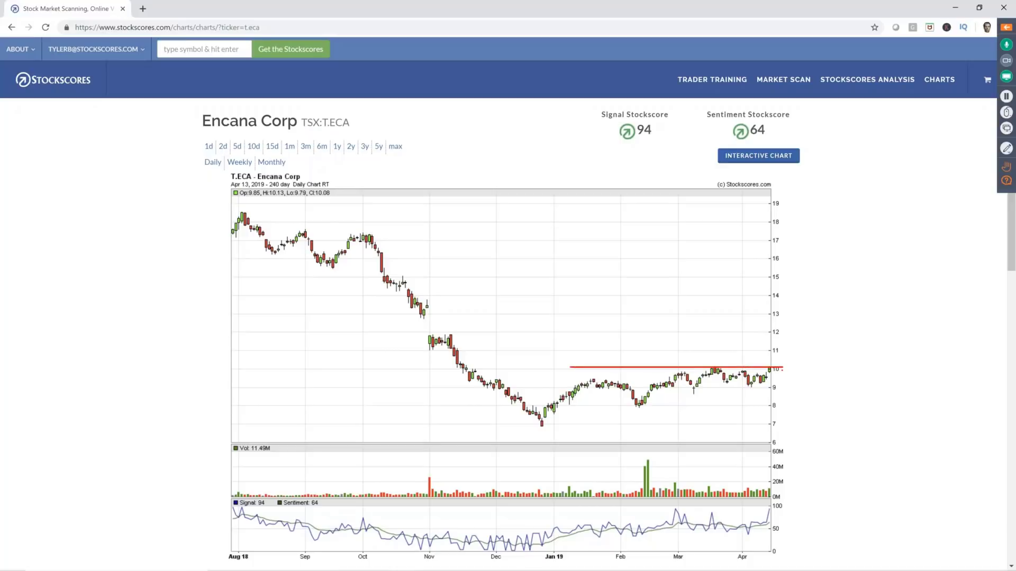
pyautogui.moveTo(631, 414); pyautogui.dragTo(776, 379)
pyautogui.moveTo(755, 354)
pyautogui.mouseDown()
pyautogui.moveTo(773, 347)
pyautogui.moveTo(751, 349)
pyautogui.mouseUp()
pyautogui.moveTo(753, 468)
pyautogui.mouseDown()
pyautogui.moveTo(754, 508)
pyautogui.moveTo(765, 466)
pyautogui.mouseUp()
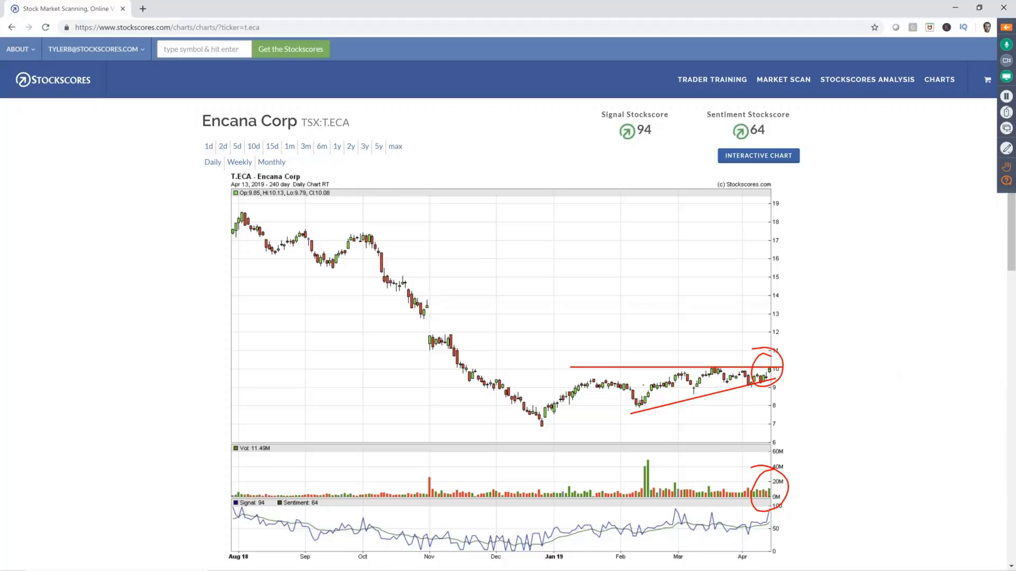
pyautogui.press('Escape')
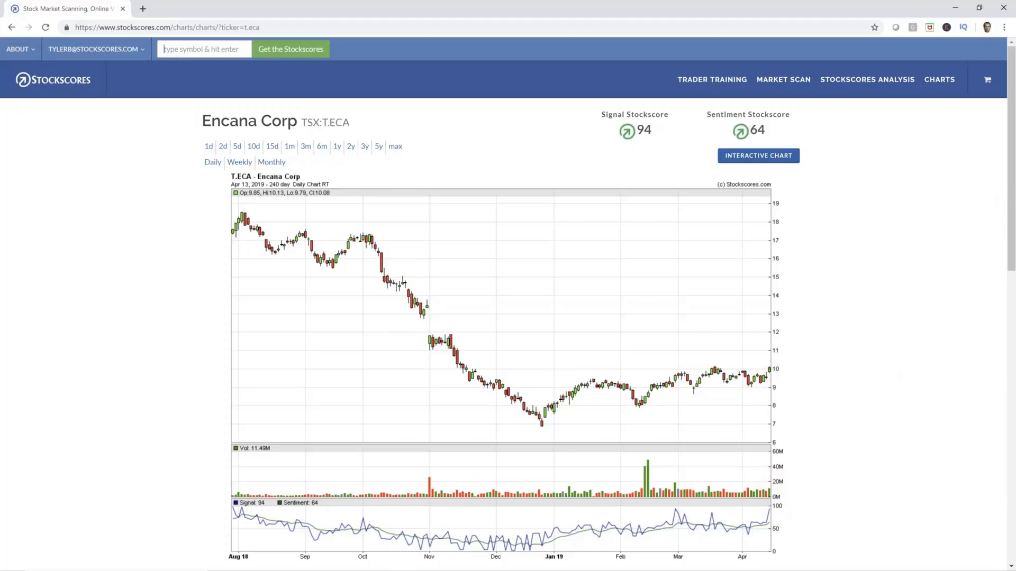
# Open the Whitecap Resources chart with the symbol t.wcp and mark its resistance at about 5.1, rising bottoms and circled April breakout
pyautogui.write('t.wcp')
pyautogui.press('Return')
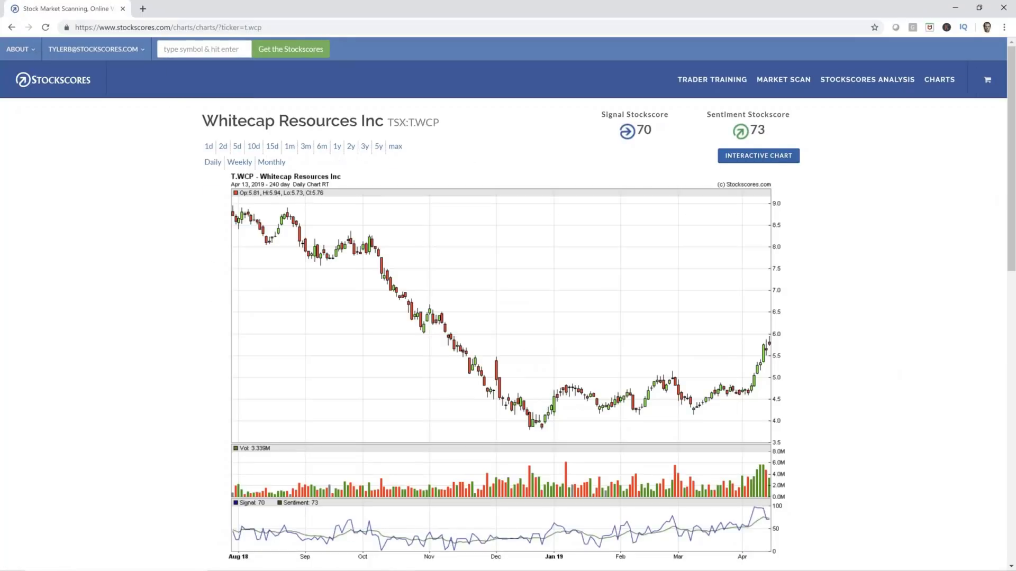
pyautogui.hotkey('ctrl', 'shift', 'd')
pyautogui.moveTo(536, 372); pyautogui.dragTo(780, 372)
pyautogui.moveTo(608, 414)
pyautogui.mouseDown()
pyautogui.moveTo(780, 385)
pyautogui.moveTo(768, 362)
pyautogui.mouseUp()
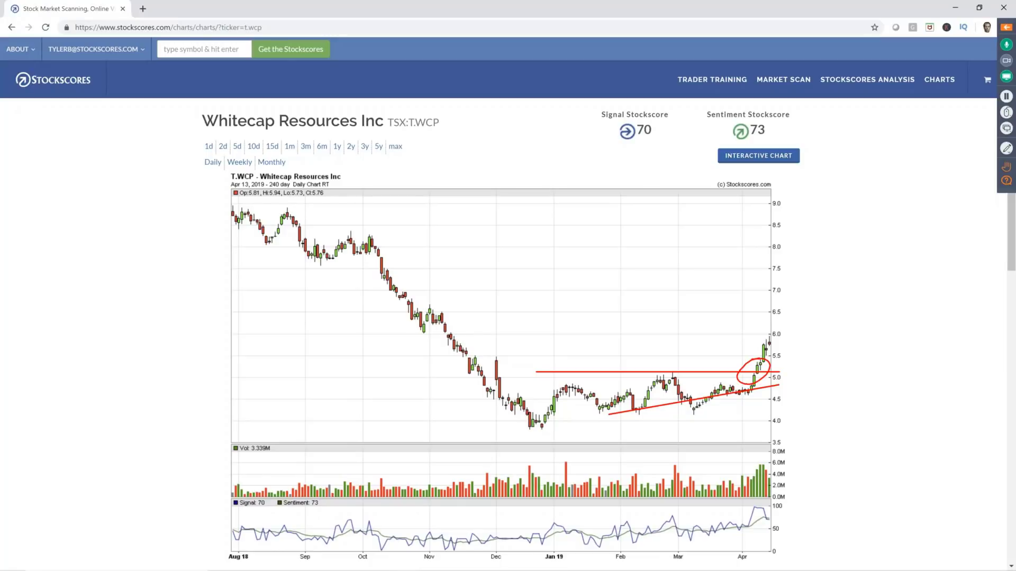
pyautogui.moveTo(770, 342); pyautogui.dragTo(781, 364)
# Open the chart of Optec International Inc with the symbol opti
pyautogui.click(173, 52)
pyautogui.write('optu')
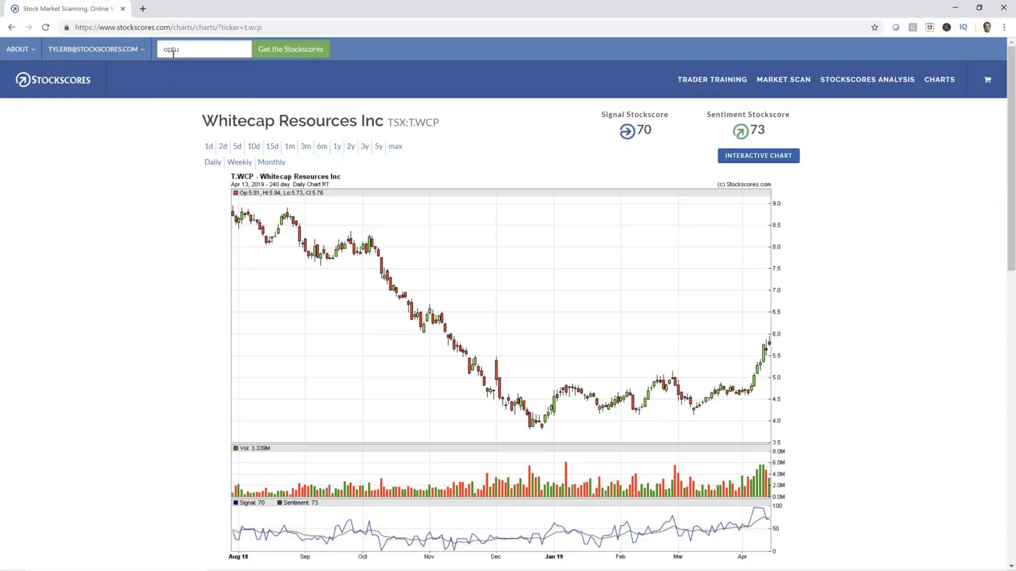
pyautogui.press('BackSpace')
pyautogui.press('BackSpace')
pyautogui.write('pti')
pyautogui.press('Return')
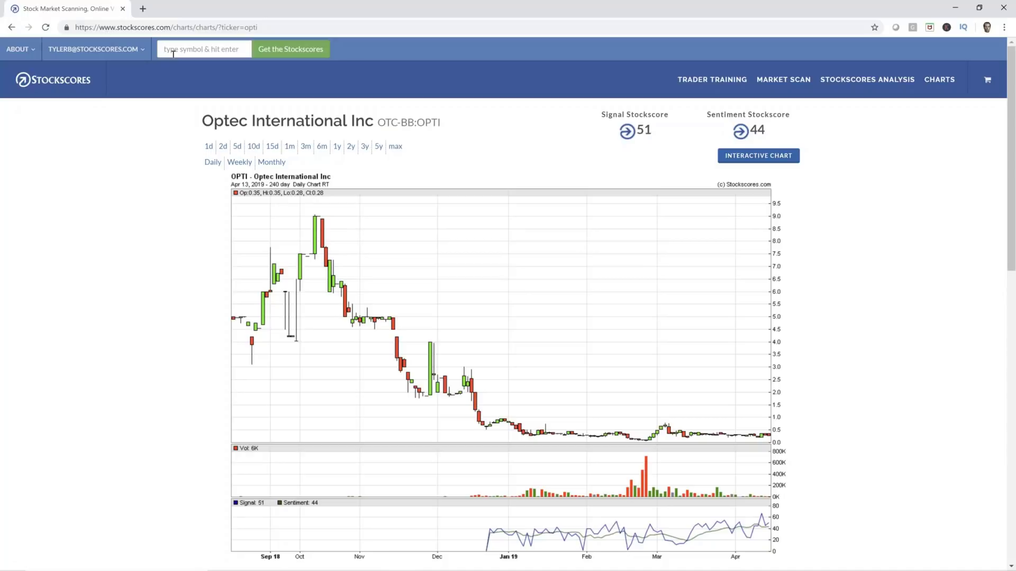
# Switch to the PowerPoint slide show and advance from the Questions slide to the presenter's contact slide
pyautogui.hotkey('alt', 'Tab')
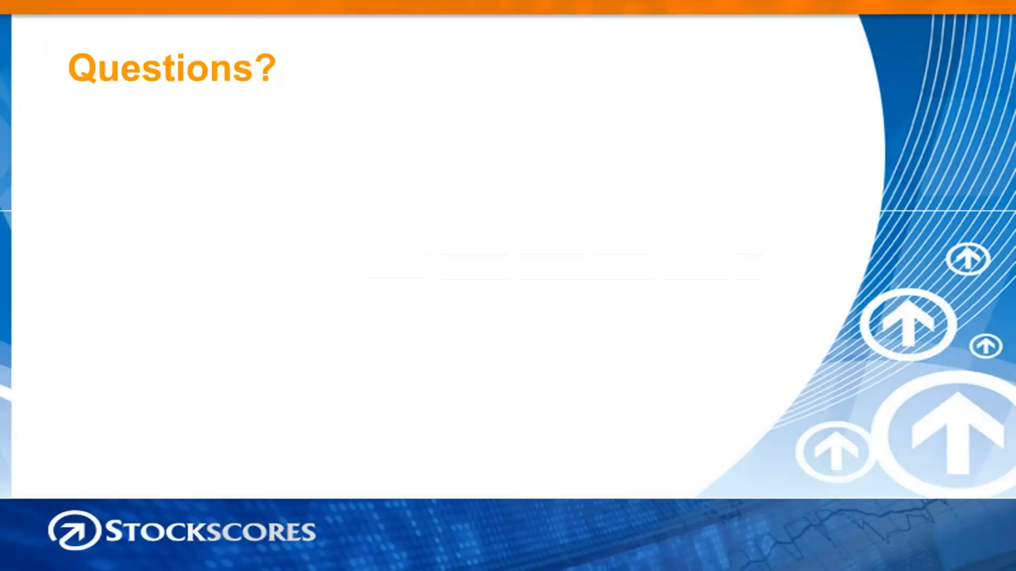
pyautogui.press('Right')
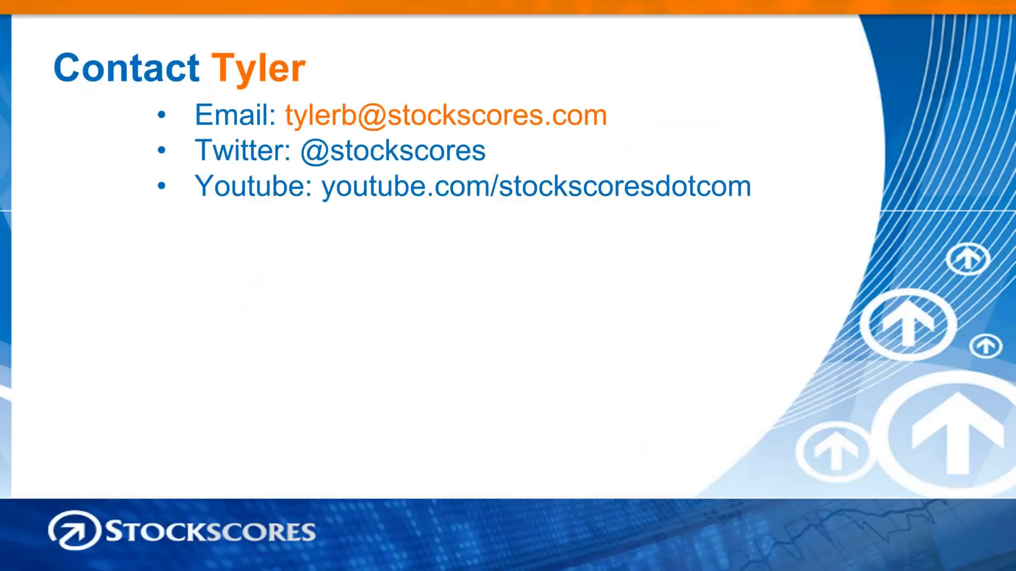